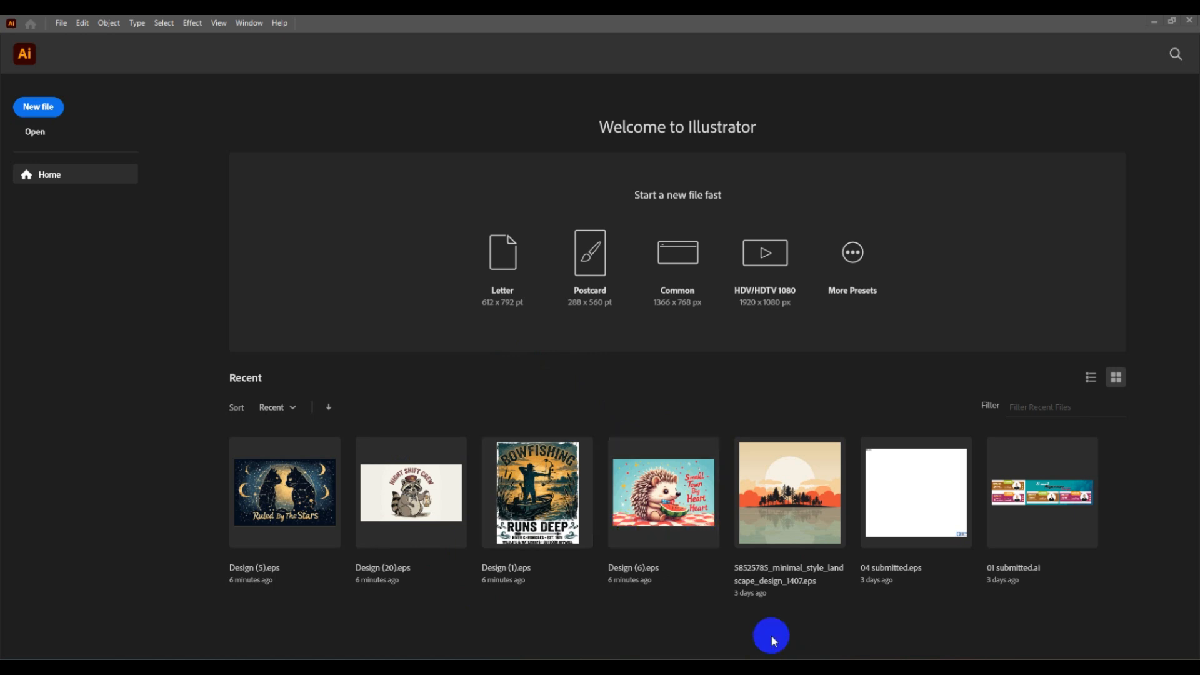
Step: Switch to File Explorer, open the subfolder named New folder, and select all the JPEG and JPG designs inside
mouse_move(665, 632)
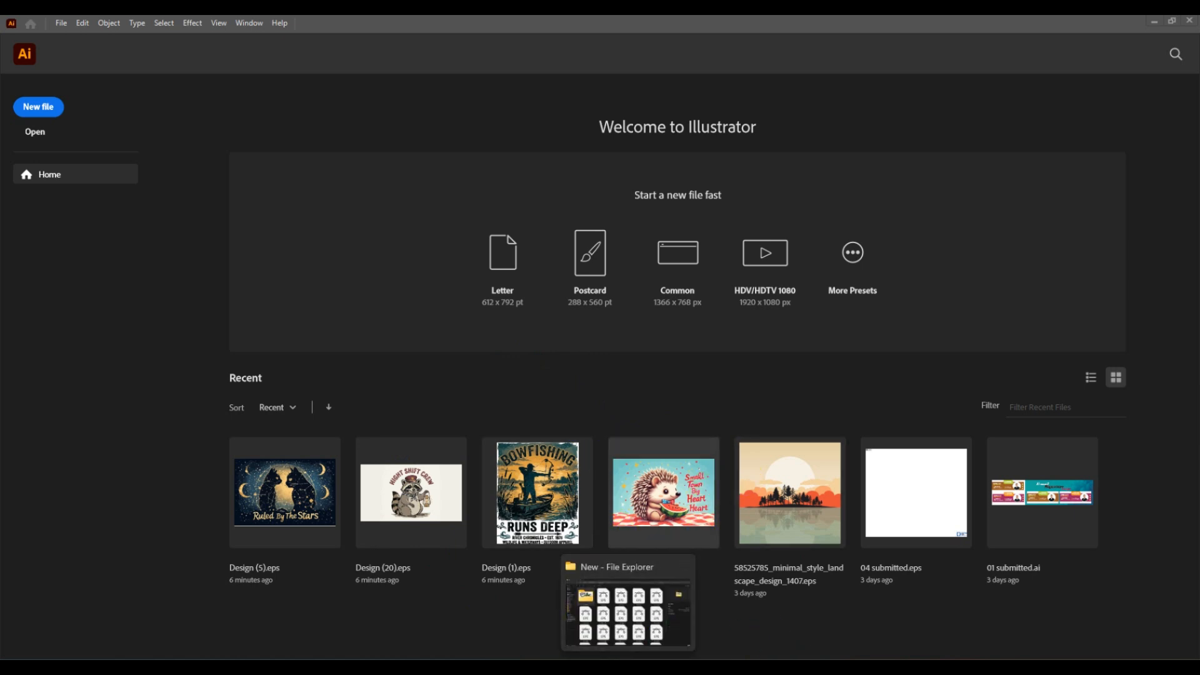
left_click(621, 598)
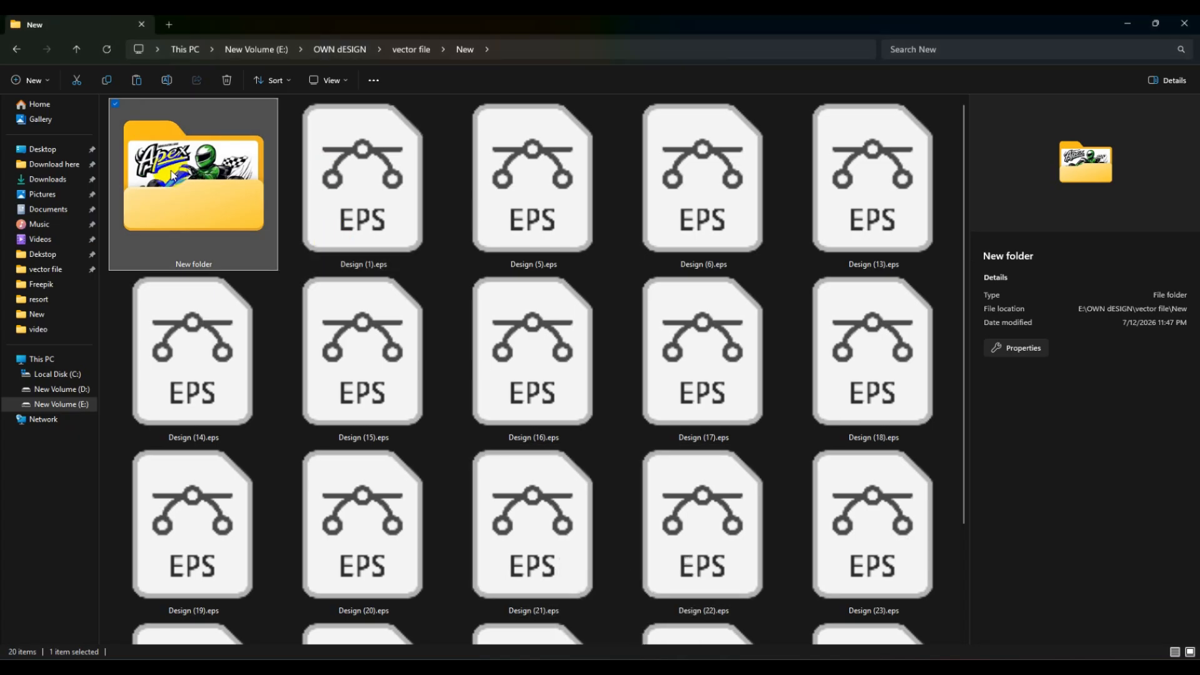
double_click(141, 167)
left_click(119, 111)
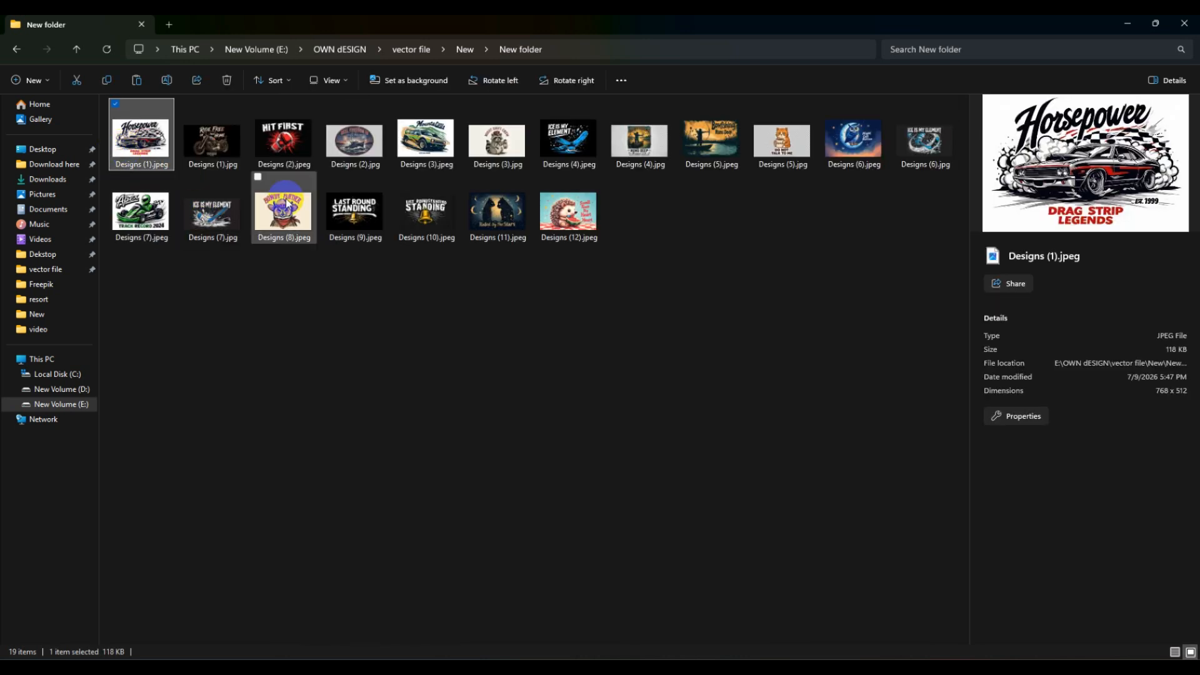
key("ctrl+a")
left_click_drag(485, 235, 503, 260)
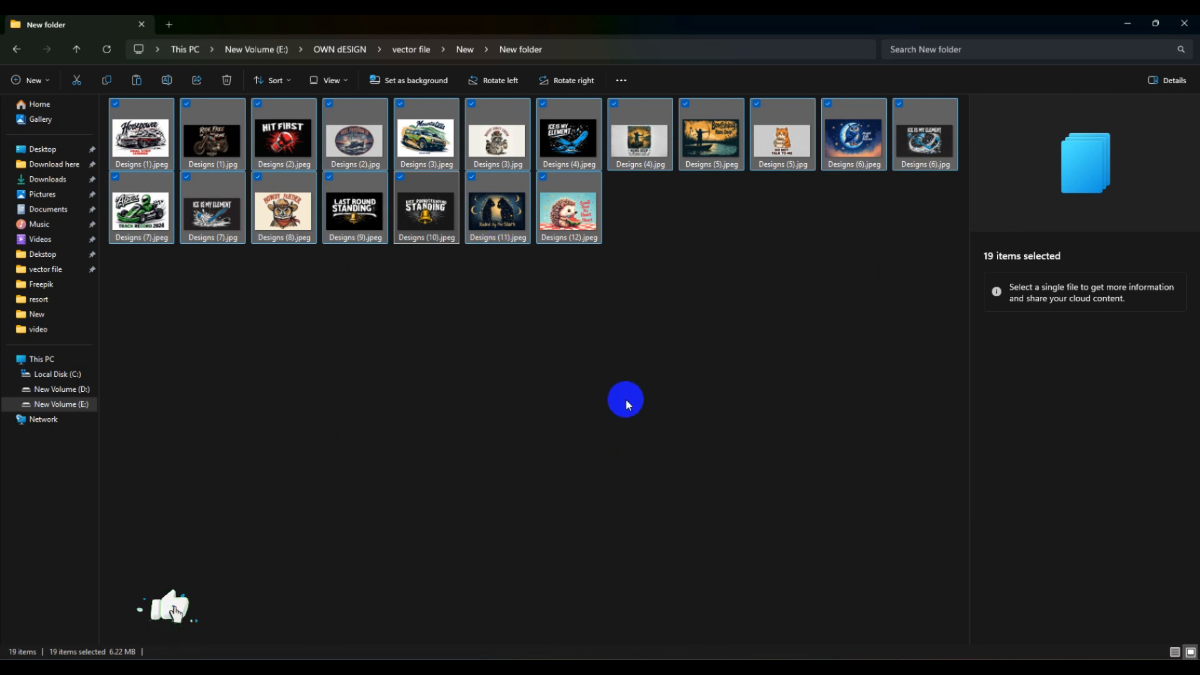
Step: Clear the selection, return to the parent folder New, and look through its EPS files
left_click(392, 388)
left_click(465, 49)
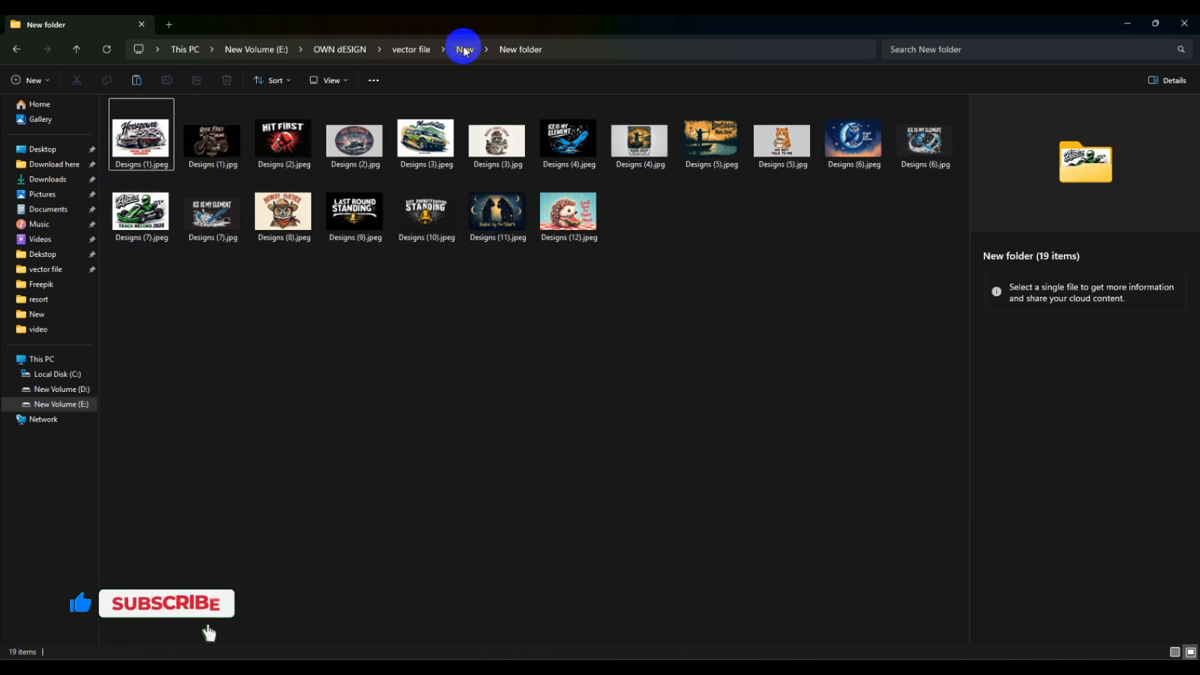
scroll(499, 396, "down", 3)
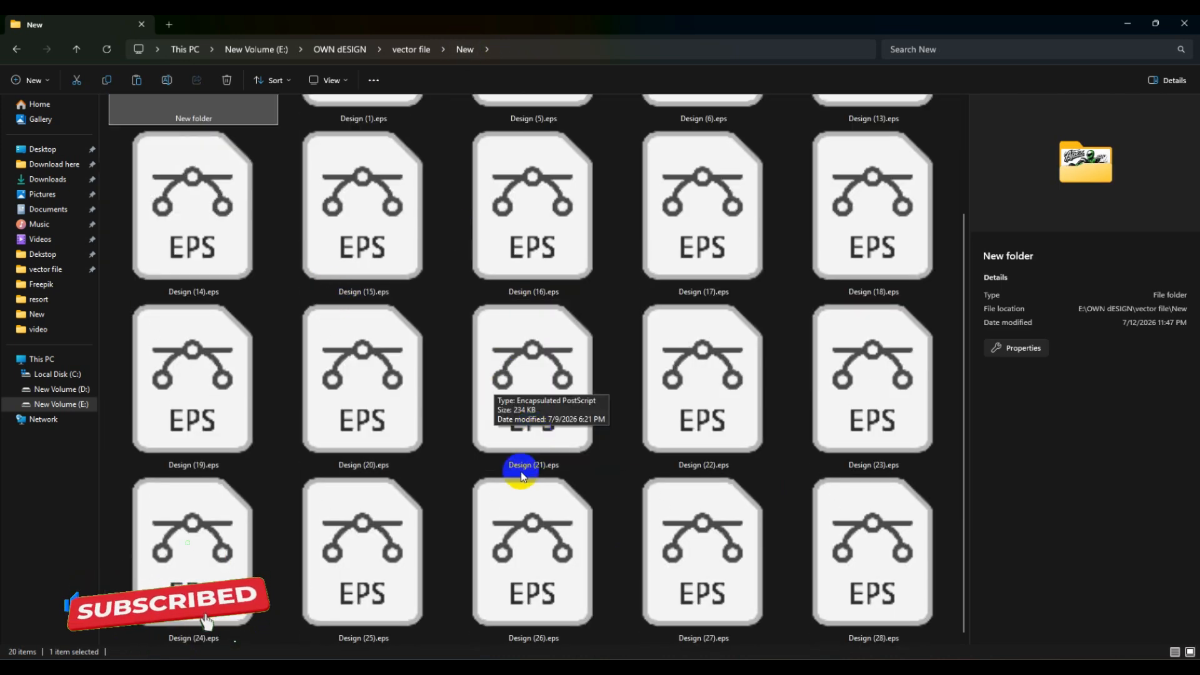
scroll(523, 477, "up", 3)
Step: Reopen the image subfolder and view Designs (1).jpeg in a maximized image viewer
double_click(165, 195)
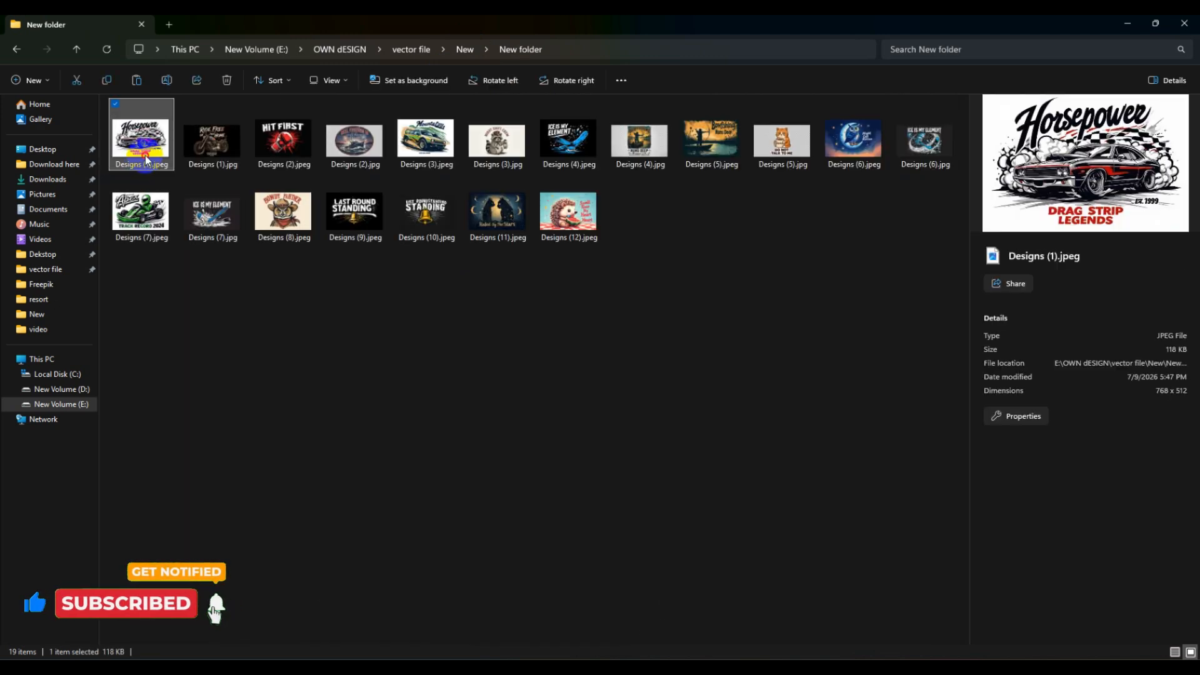
key("Return")
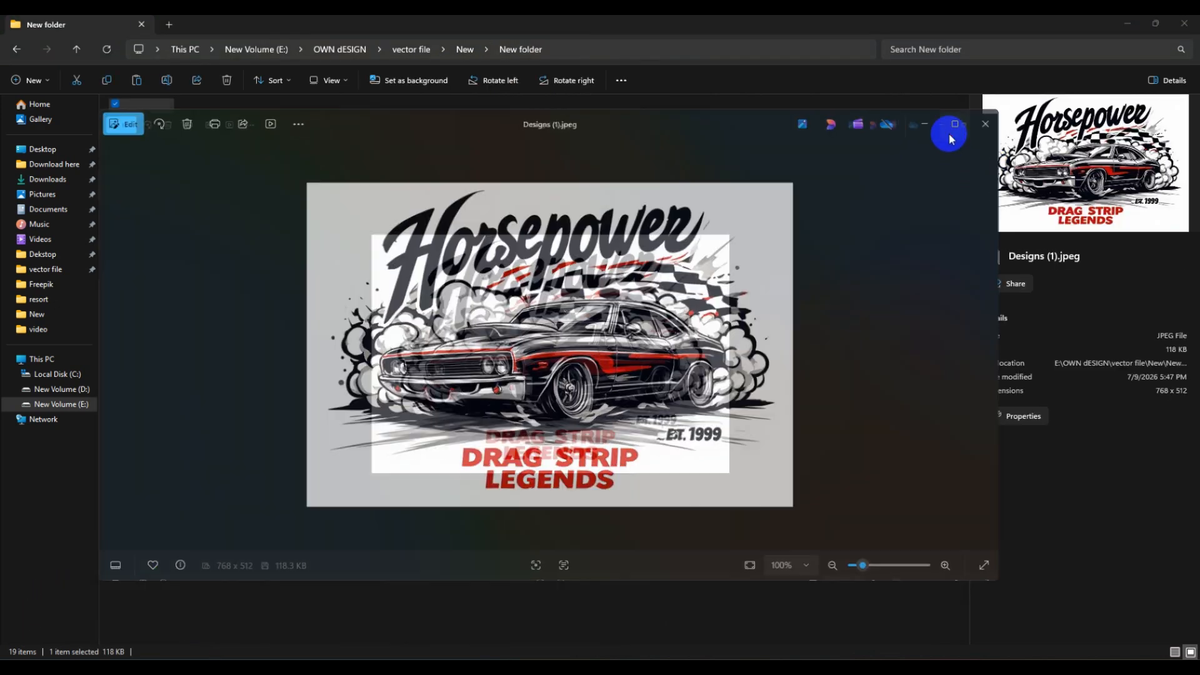
left_click(945, 127)
Step: Browse the design images from Designs (1) through Designs (7).jpeg and close the image viewer
key("Right")
key("Right")
key("Right")
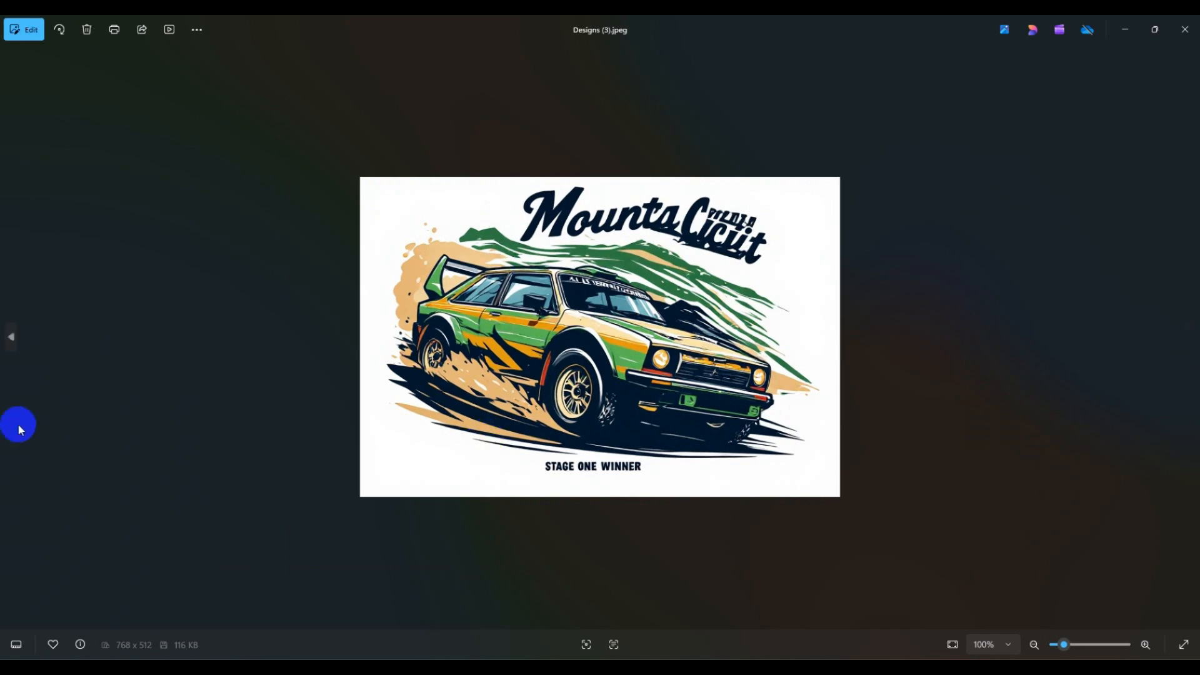
left_click(1171, 442)
left_click(1190, 348)
left_click(1190, 350)
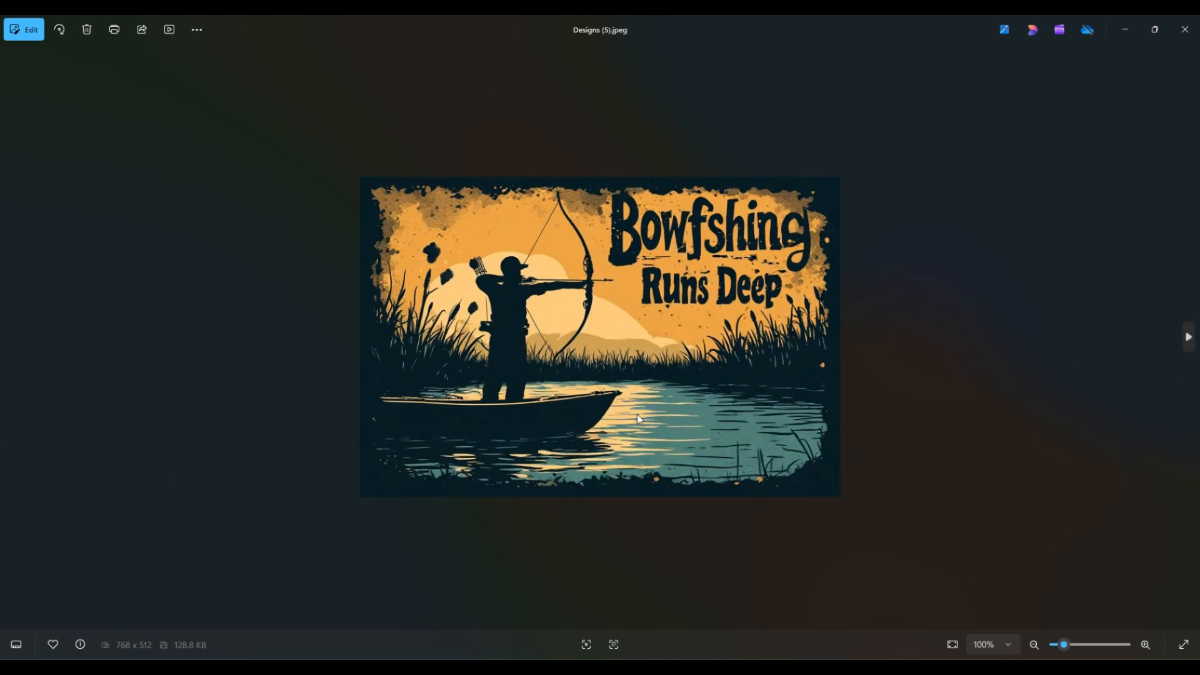
left_click(6, 346)
left_click(1188, 338)
left_click(1186, 330)
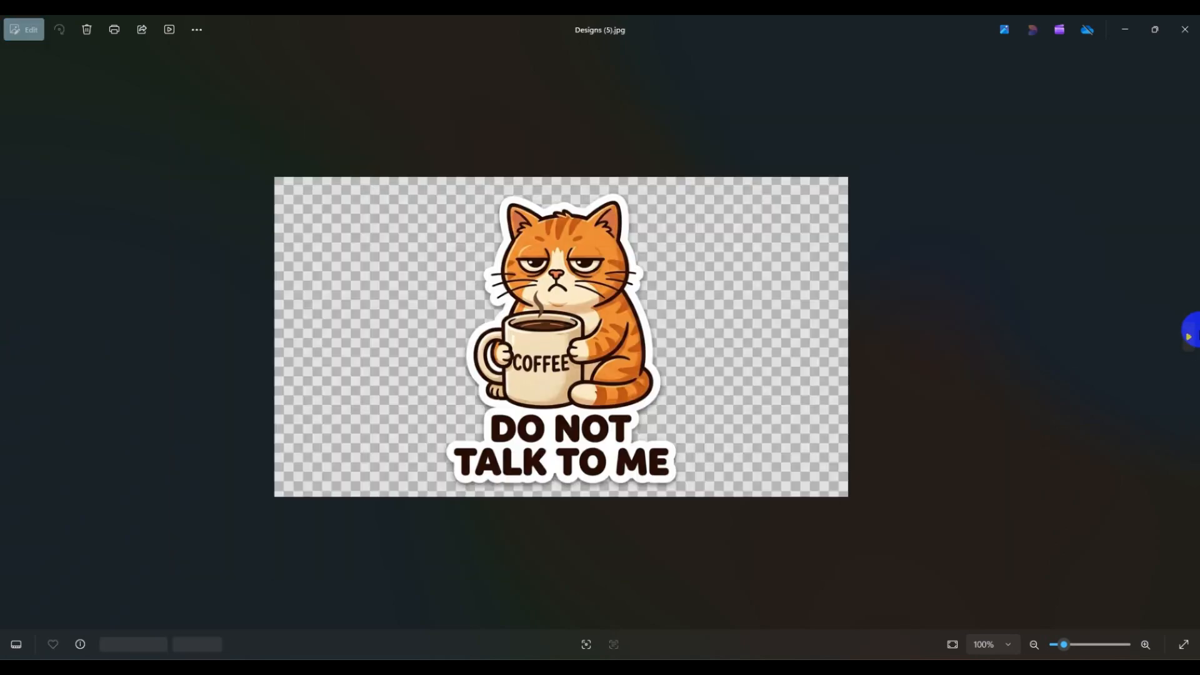
left_click(1186, 407)
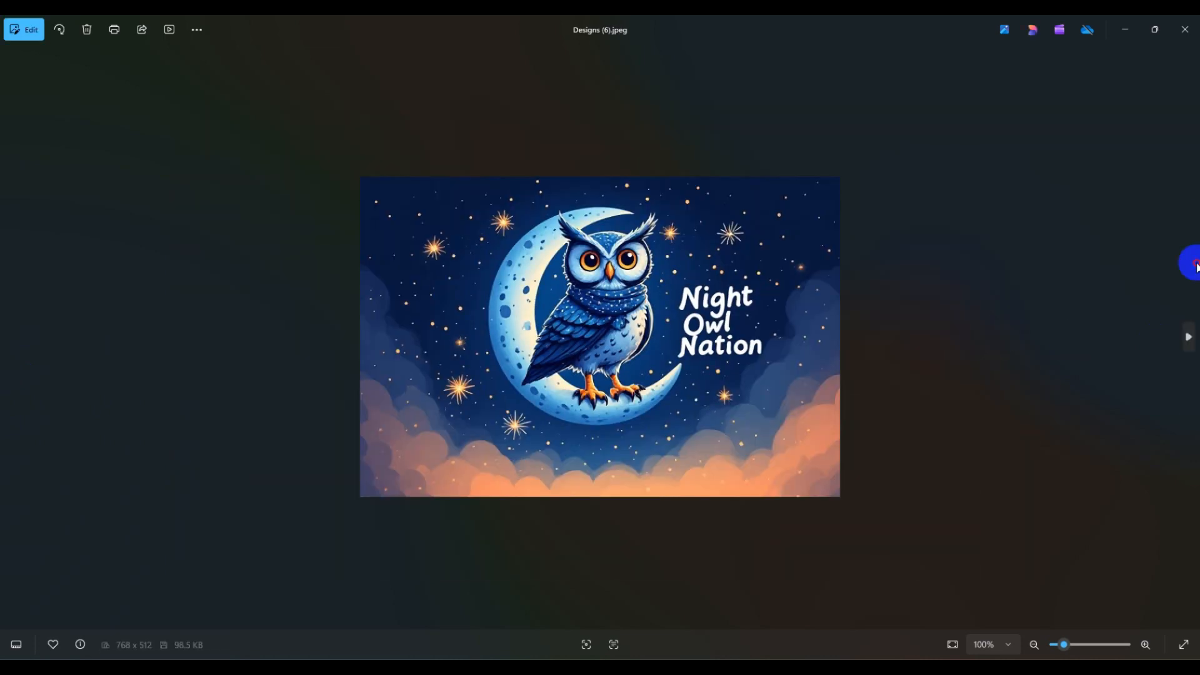
left_click(1194, 266)
left_click(1190, 374)
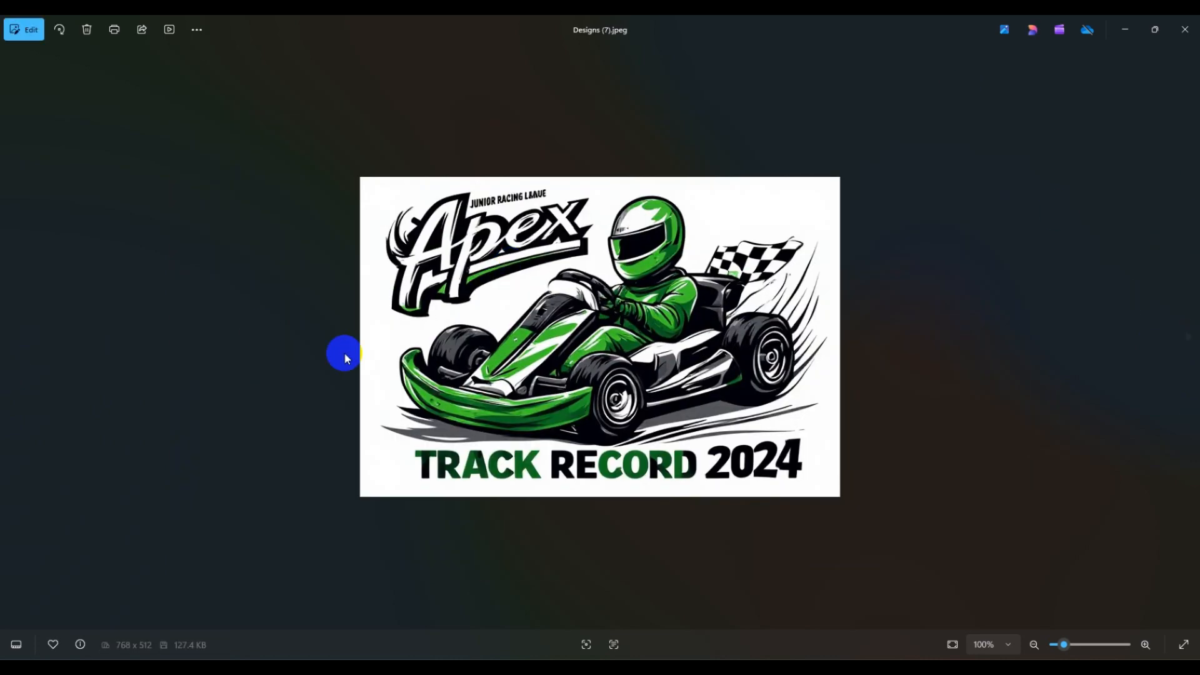
left_click(1189, 344)
left_click(7, 411)
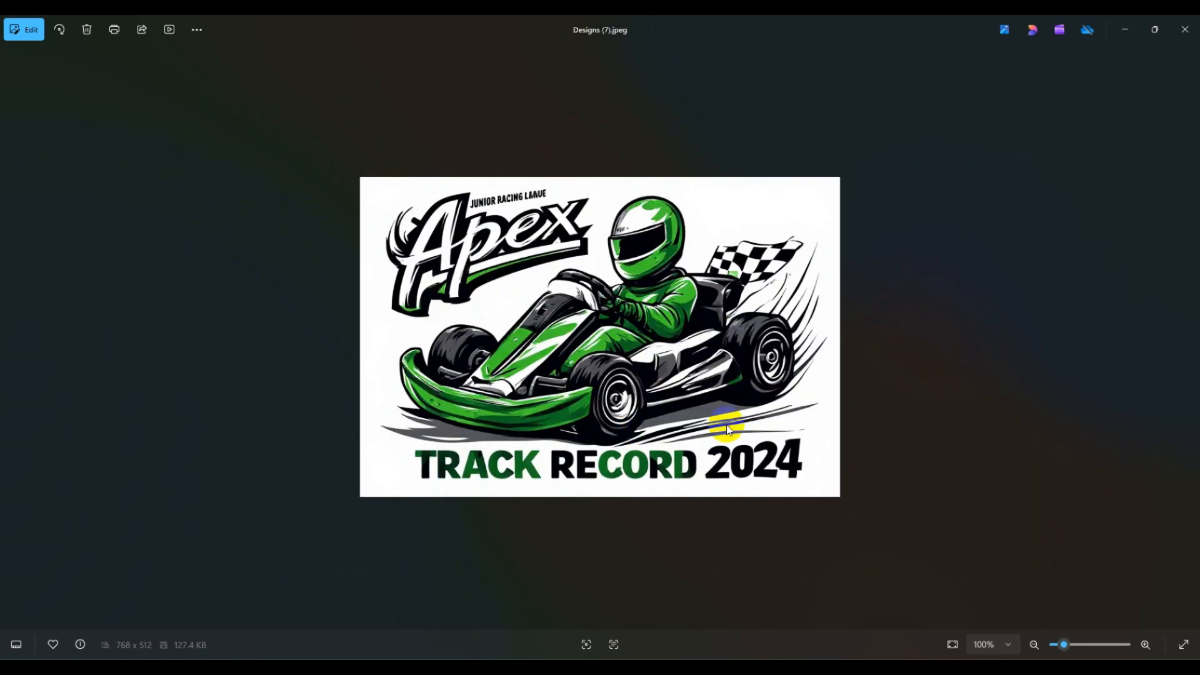
left_click(1185, 39)
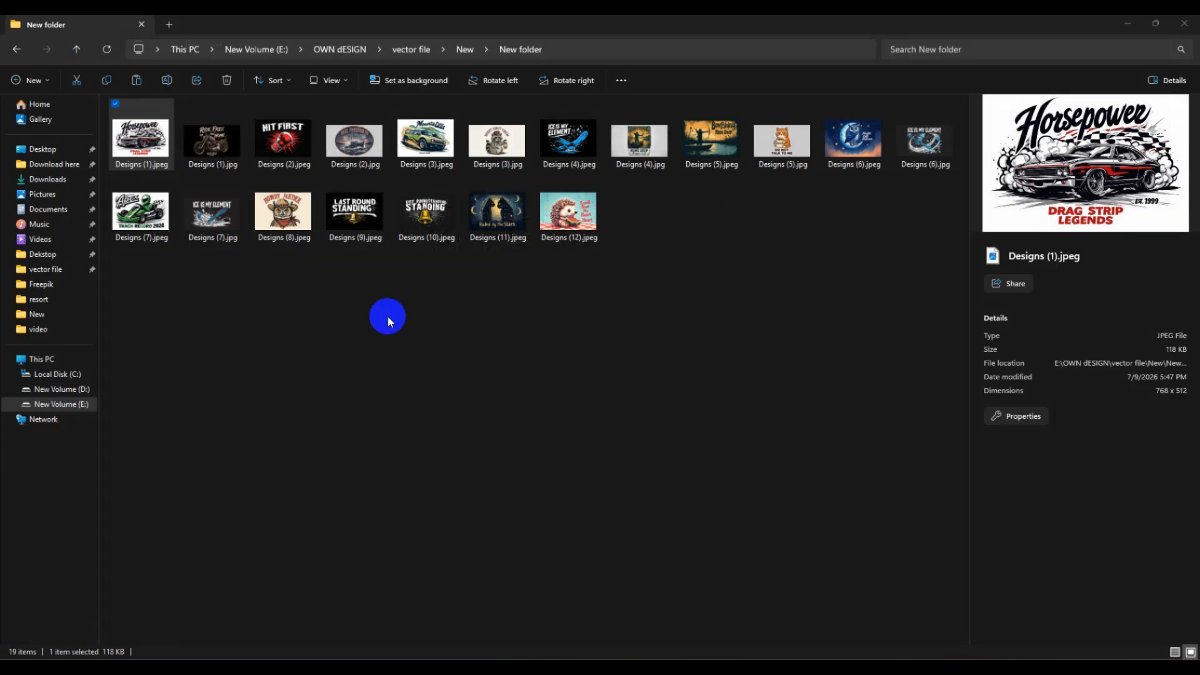
Step: Select every EPS file in the folder New, from Design (1).eps to Design (28).eps, and open them all in Illustrator
left_click(463, 50)
left_click(383, 227)
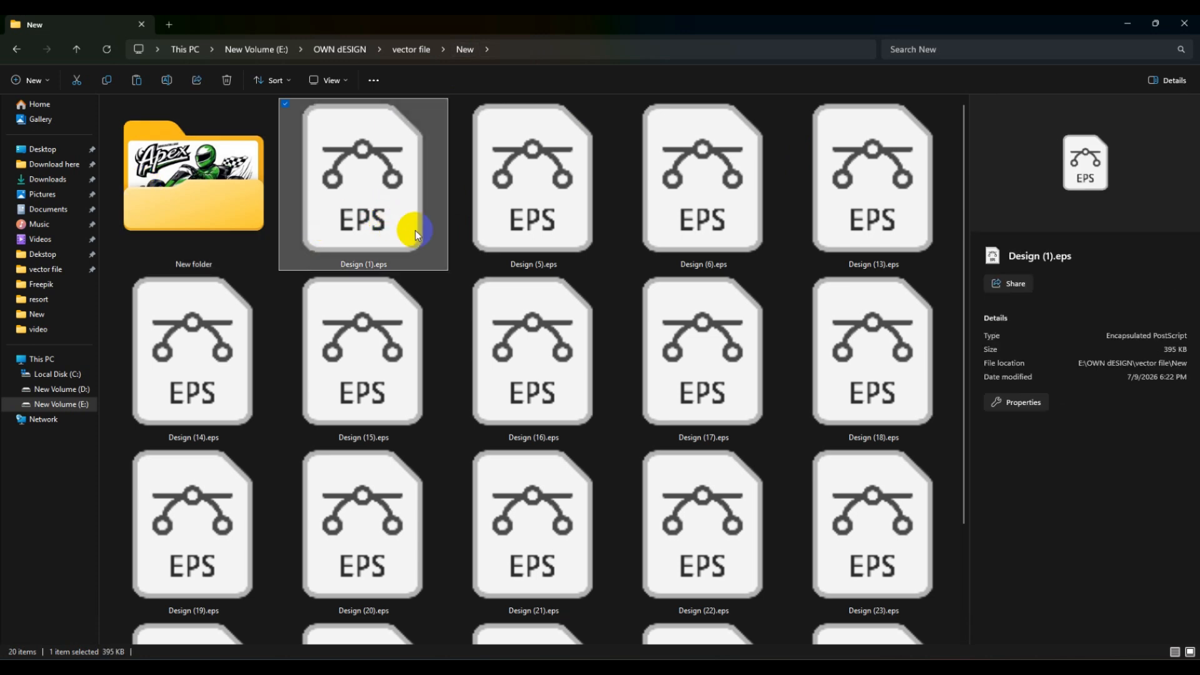
scroll(475, 325, "down", 2)
left_click(883, 562, "shift")
scroll(601, 448, "up", 2)
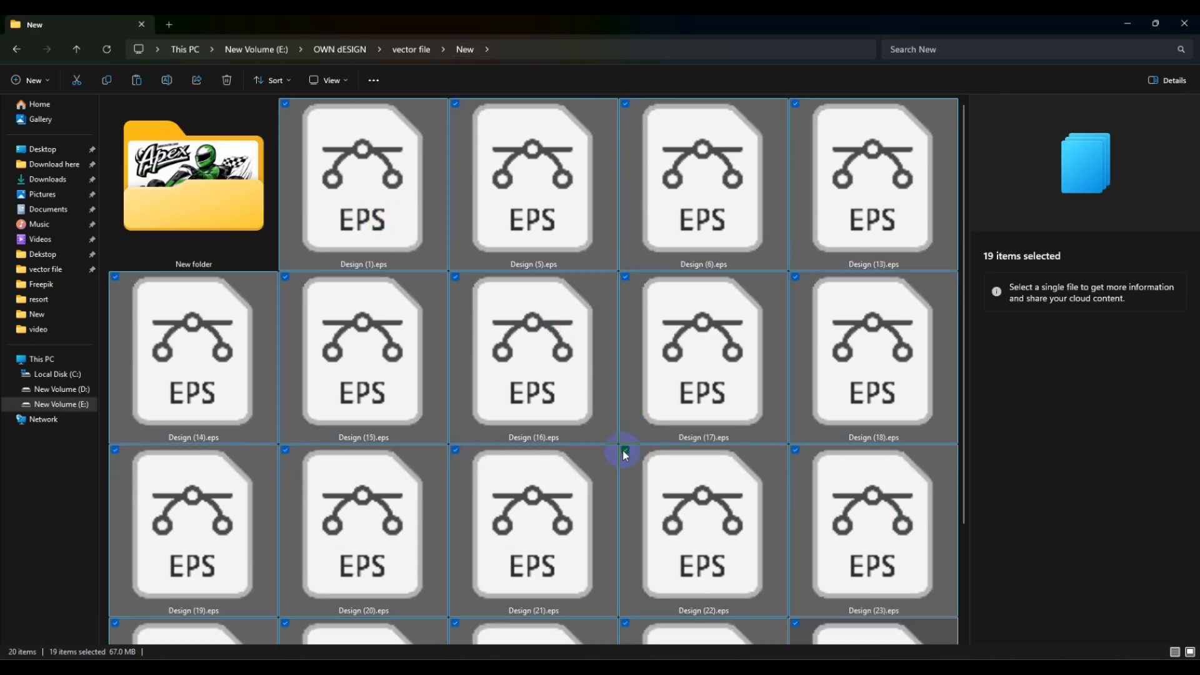
scroll(591, 504, "down", 2)
left_click_drag(714, 558, 699, 429)
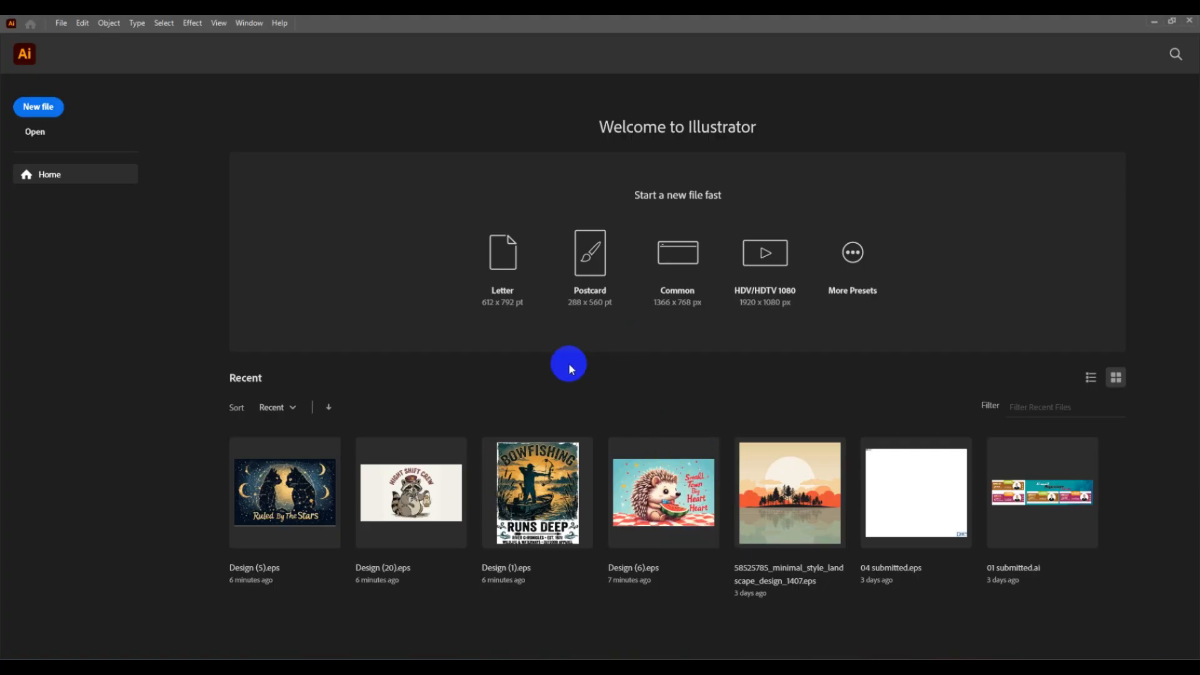
left_click_drag(568, 362, 589, 361)
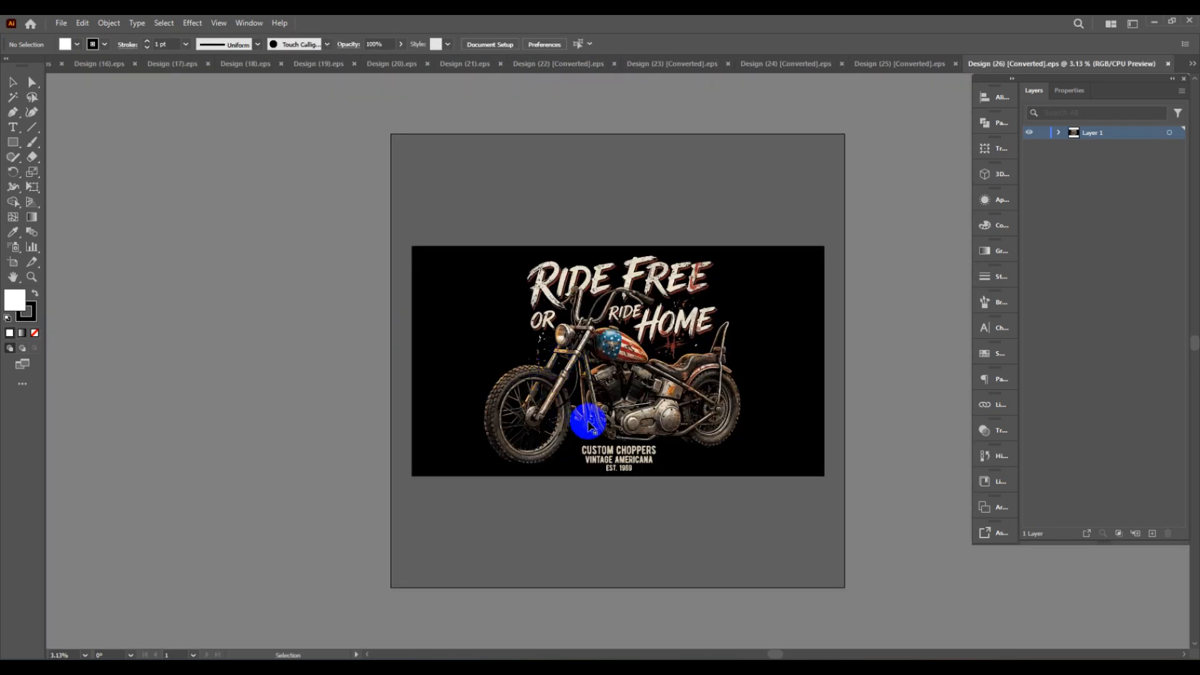
Step: Examine the Ride Free motorcycle artwork in Design (26), both in close-up and as a whole on its artboard
scroll(590, 426, "up", 2)
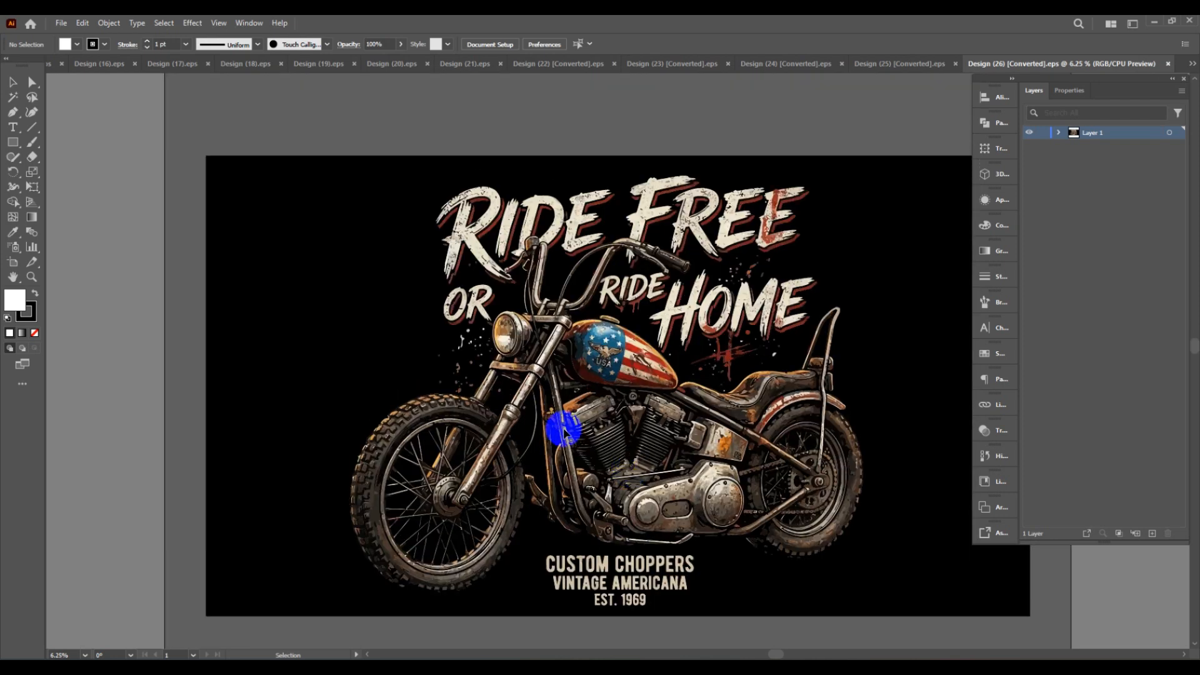
scroll(550, 396, "down", 1)
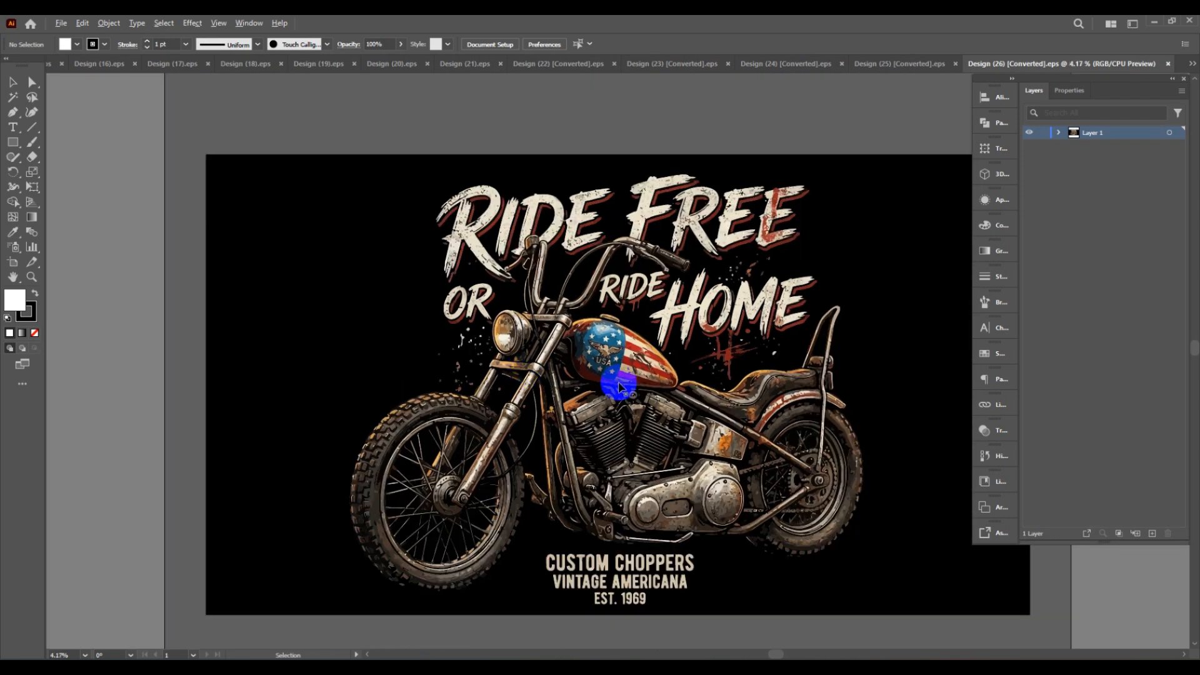
scroll(618, 387, "down", 1)
scroll(649, 388, "up", 1)
scroll(706, 384, "up", 1)
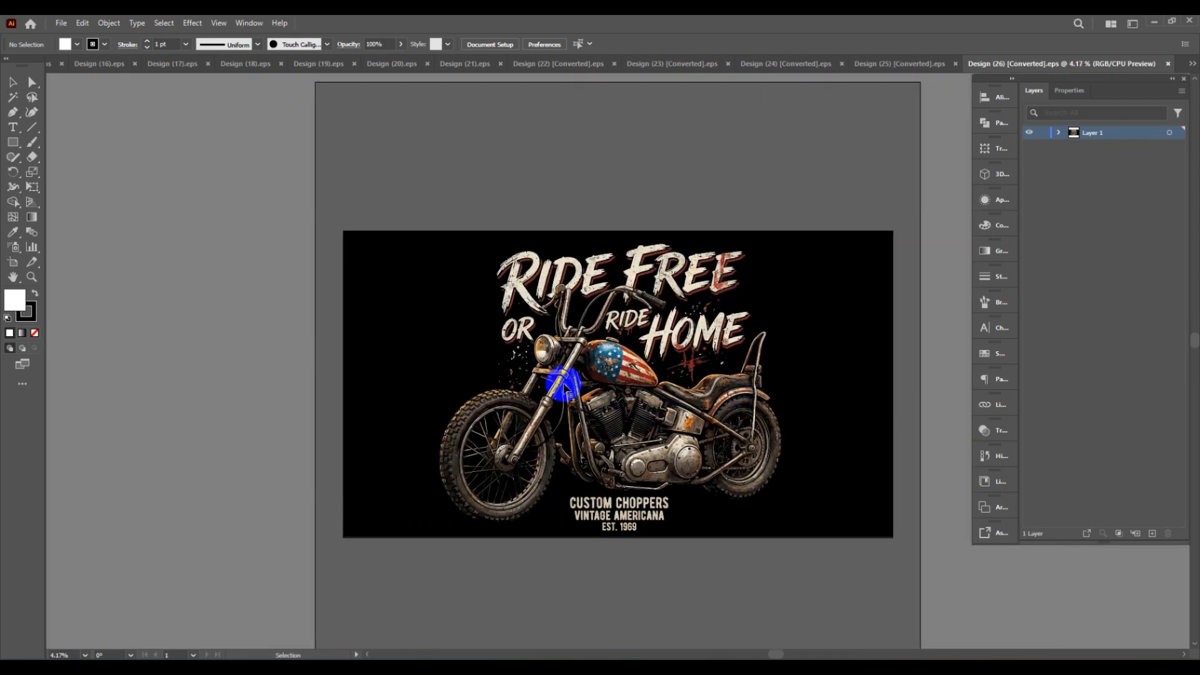
scroll(566, 387, "up", 2)
scroll(492, 435, "down", 3)
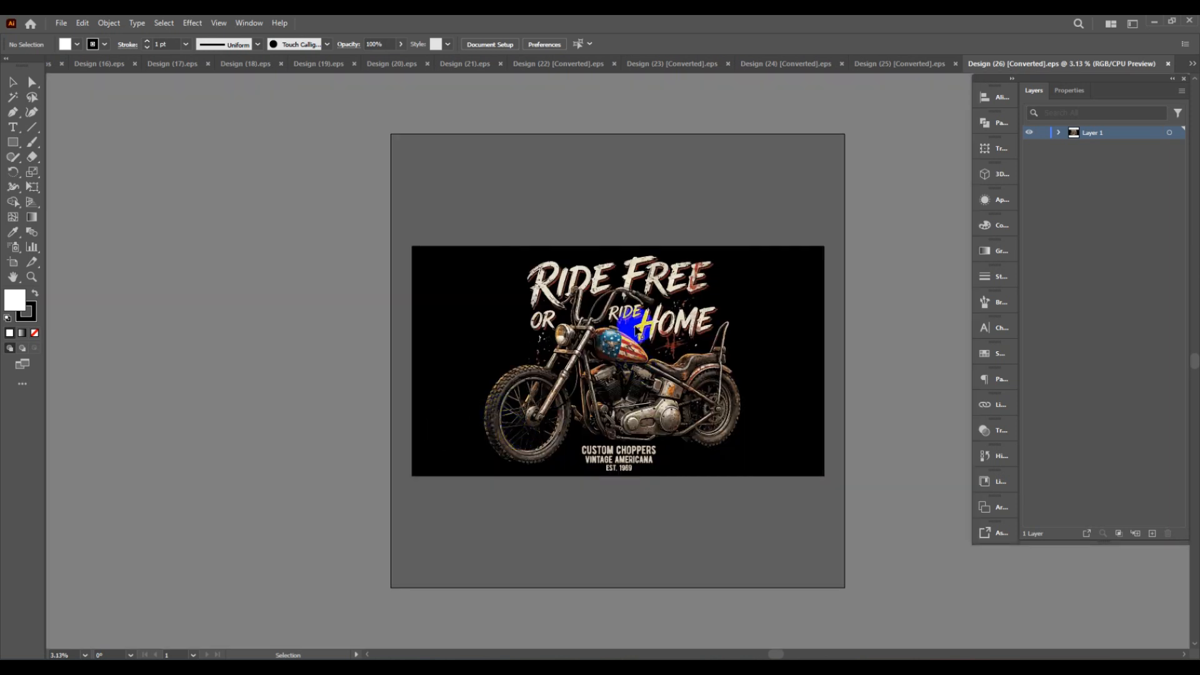
scroll(600, 307, "up", 1)
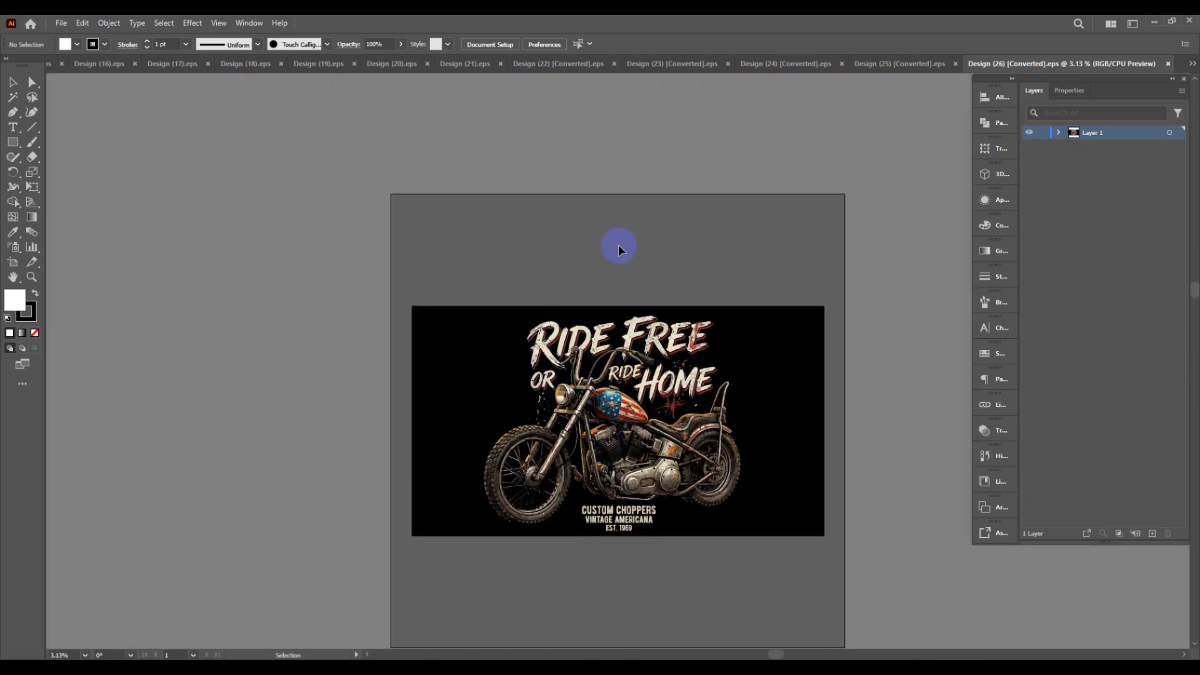
Step: Close Design (26), Design (25) and Design (24), and inspect the hockey stick artwork in Design (23)
key("ctrl+w")
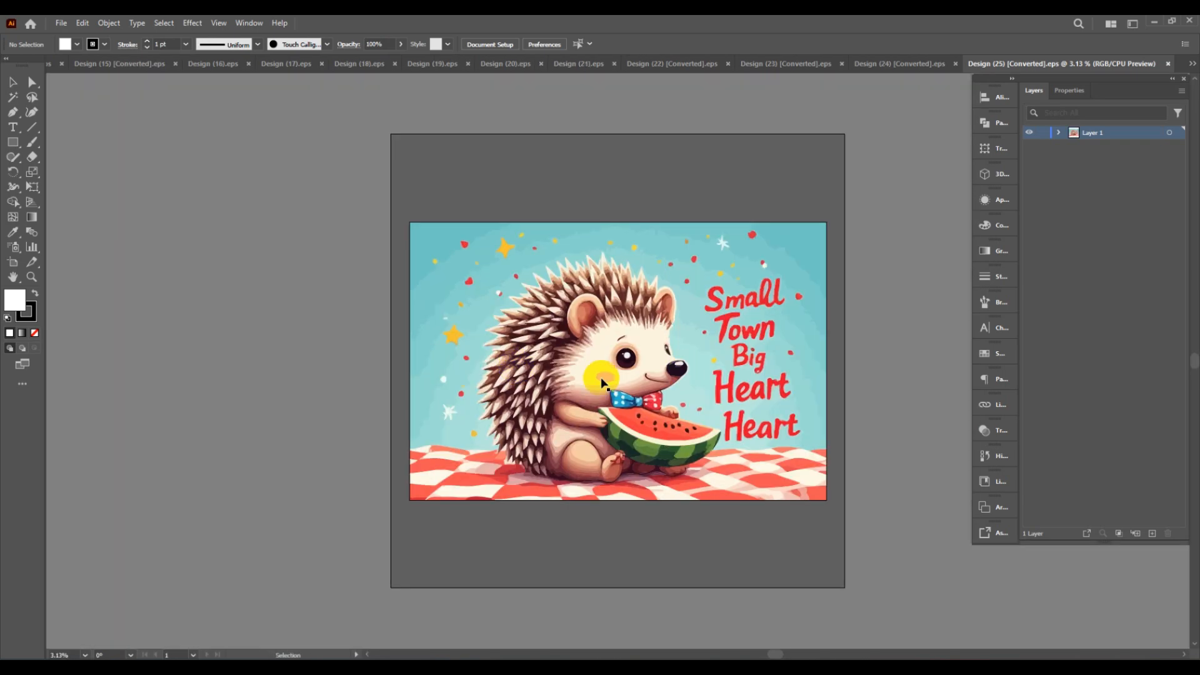
key("ctrl+w")
key("ctrl+w")
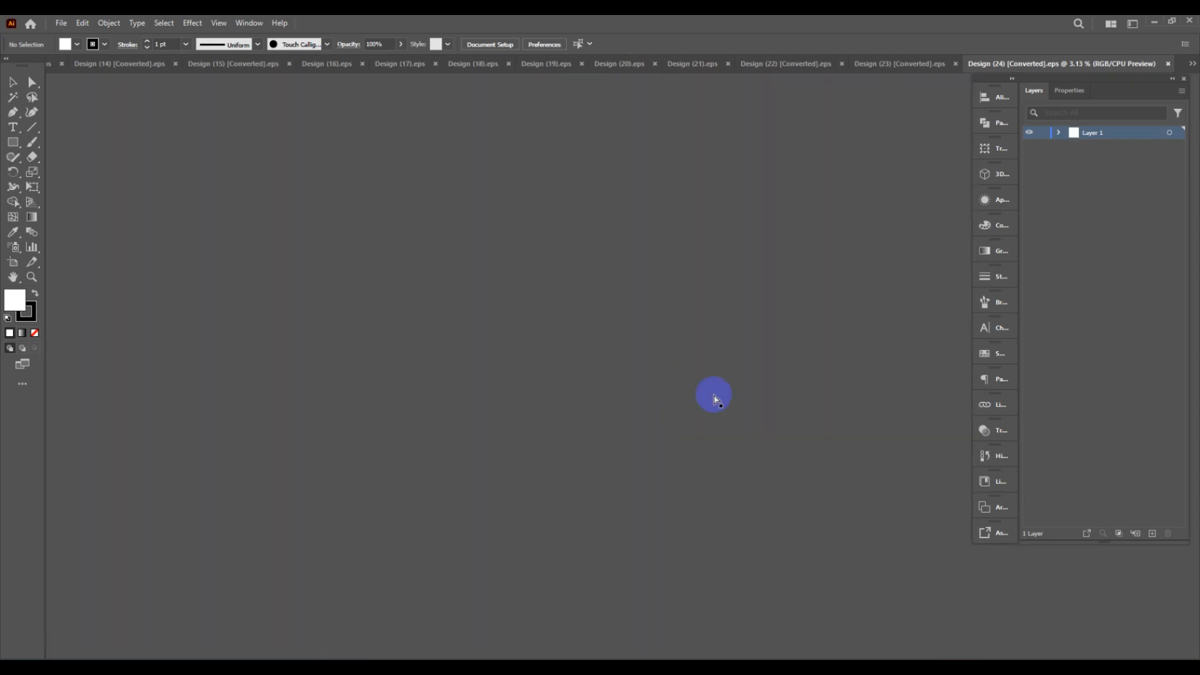
scroll(667, 396, "down", 1)
scroll(691, 375, "up", 1)
scroll(643, 375, "down", 2)
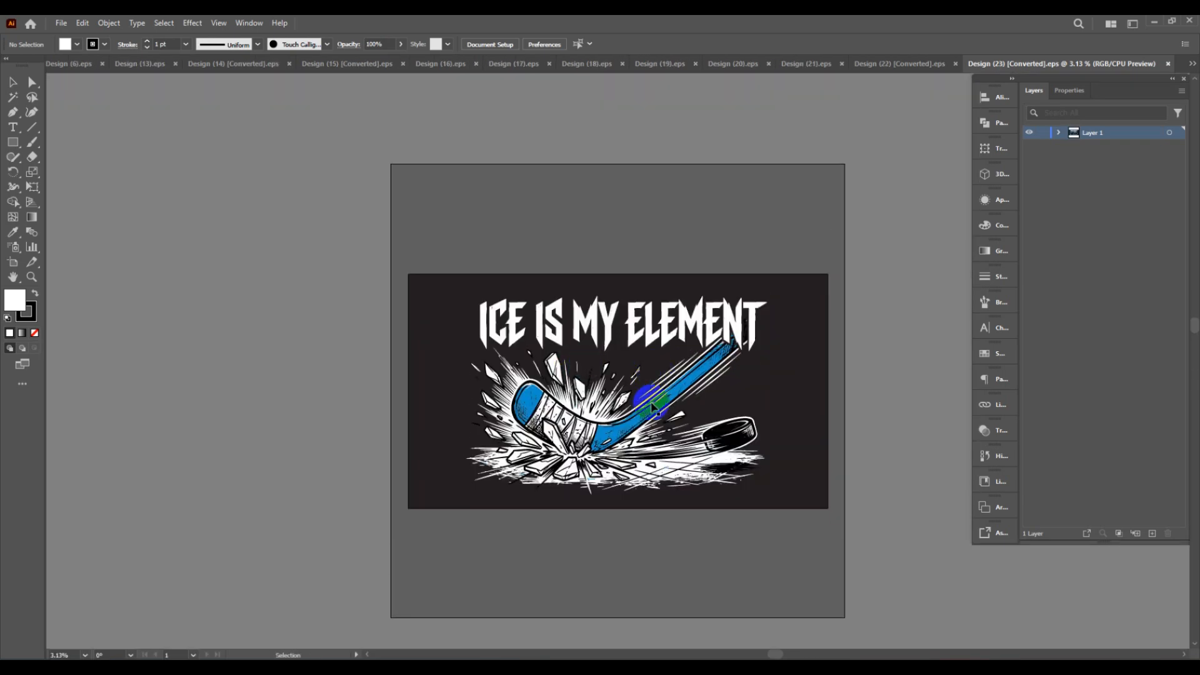
scroll(636, 411, "up", 1)
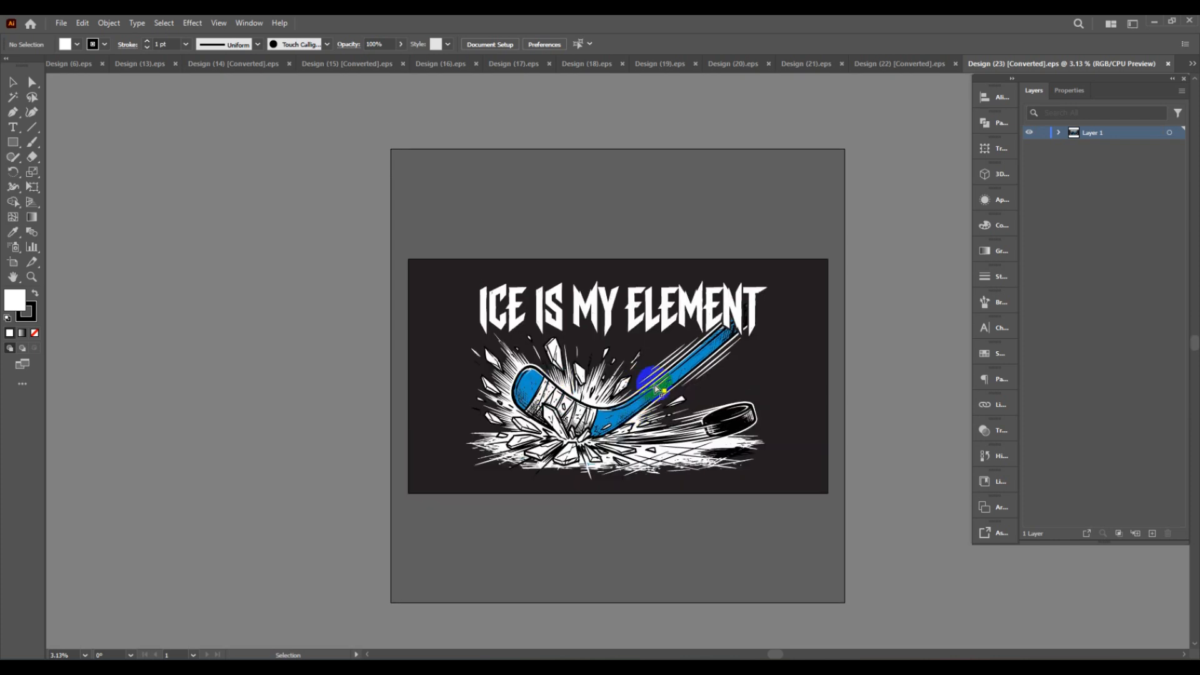
Step: Close Design (23), Design (22) and Design (21), and inspect the Last Round Standing artwork on its artboard in Design (20)
key("ctrl+w")
scroll(644, 369, "up", 1)
scroll(625, 372, "down", 1)
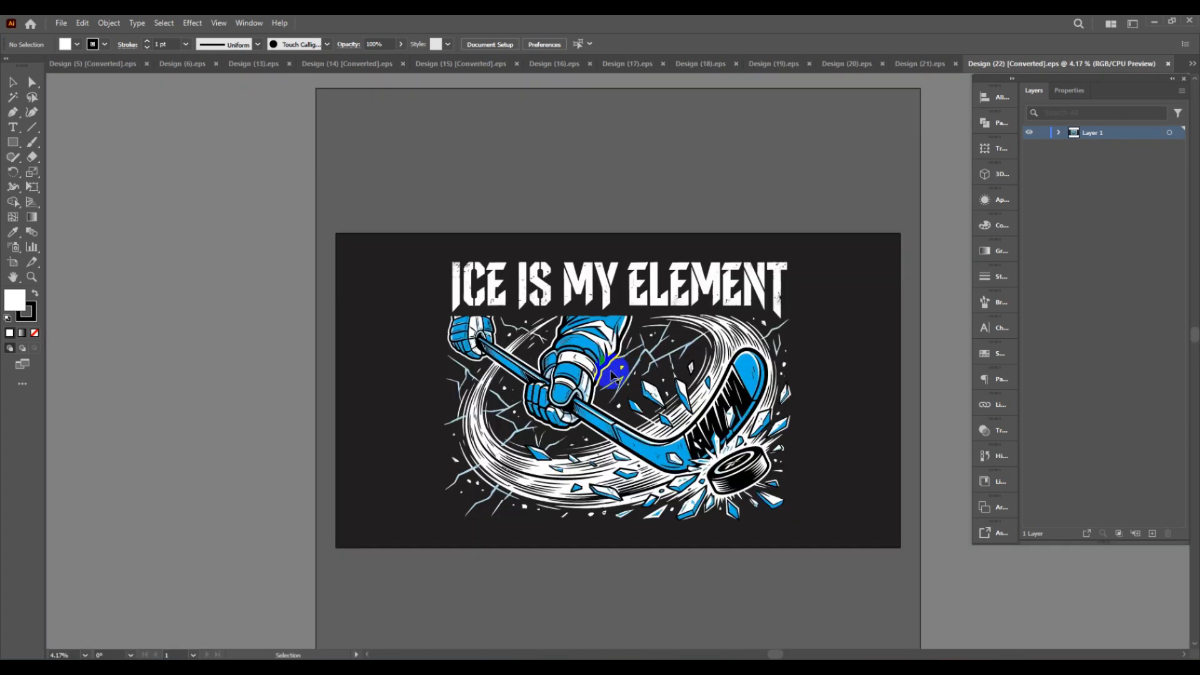
key("ctrl+w")
key("ctrl+w")
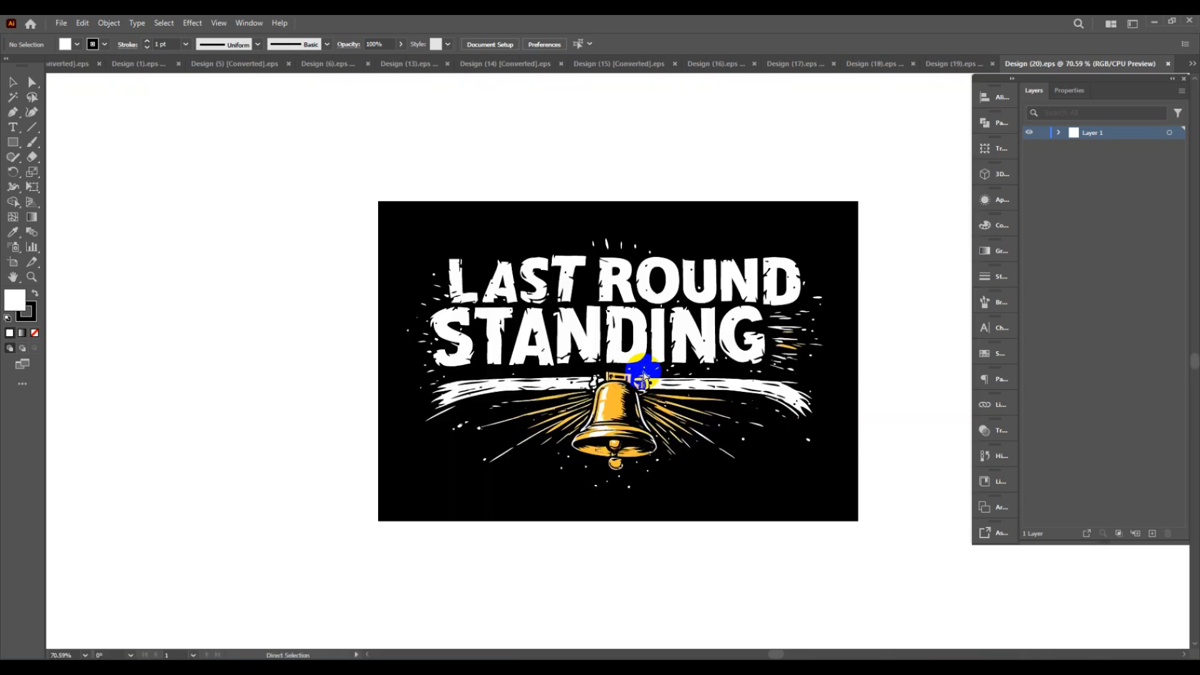
scroll(615, 369, "down", 8)
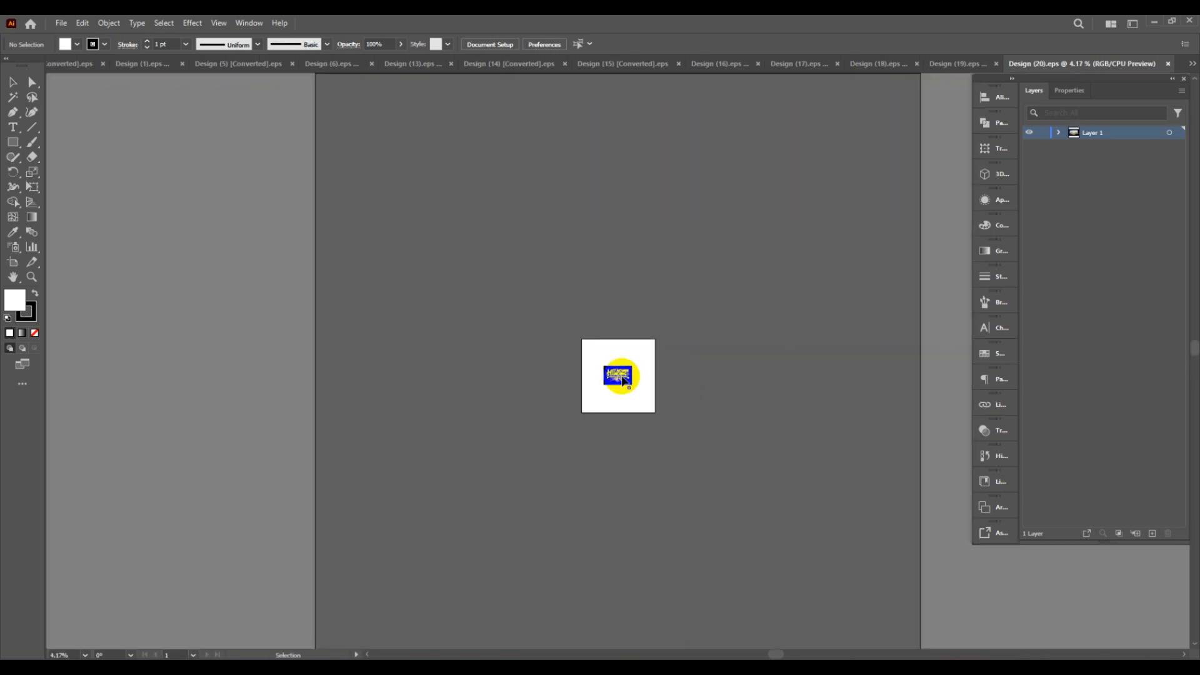
scroll(630, 385, "up", 1)
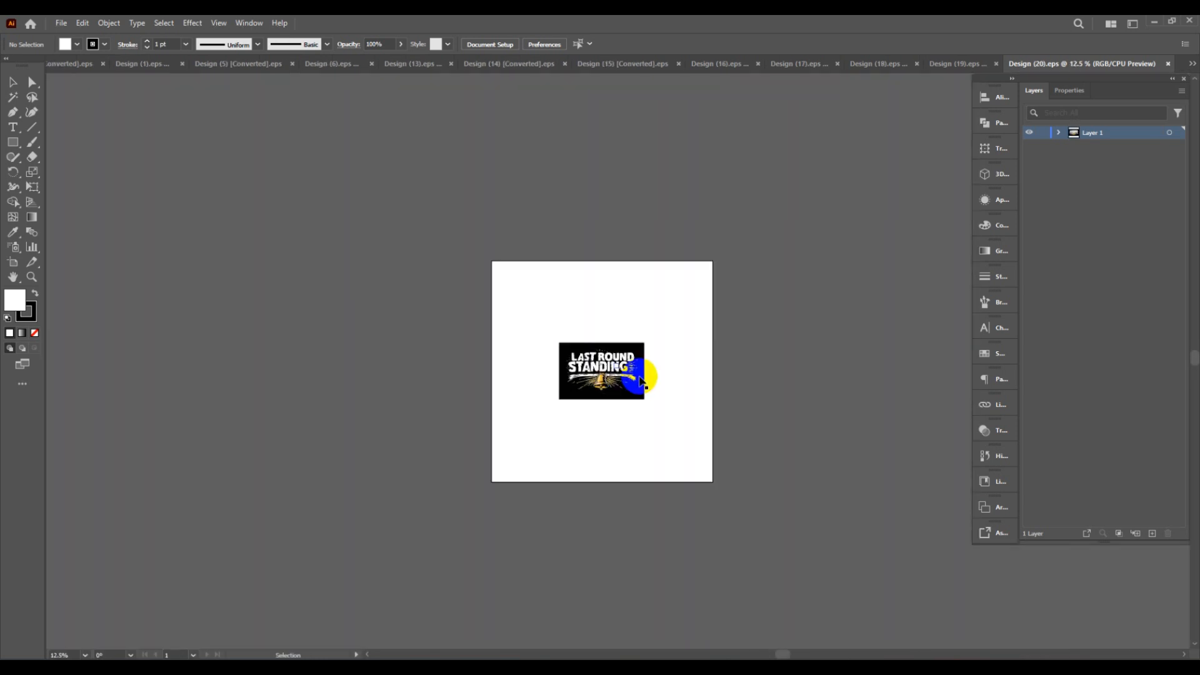
Step: Close Design (20) and the other open designs one by one, leaving only Design (27) open
key("ctrl+w")
key("ctrl+w")
key("ctrl+w")
key("ctrl+w")
key("ctrl+w")
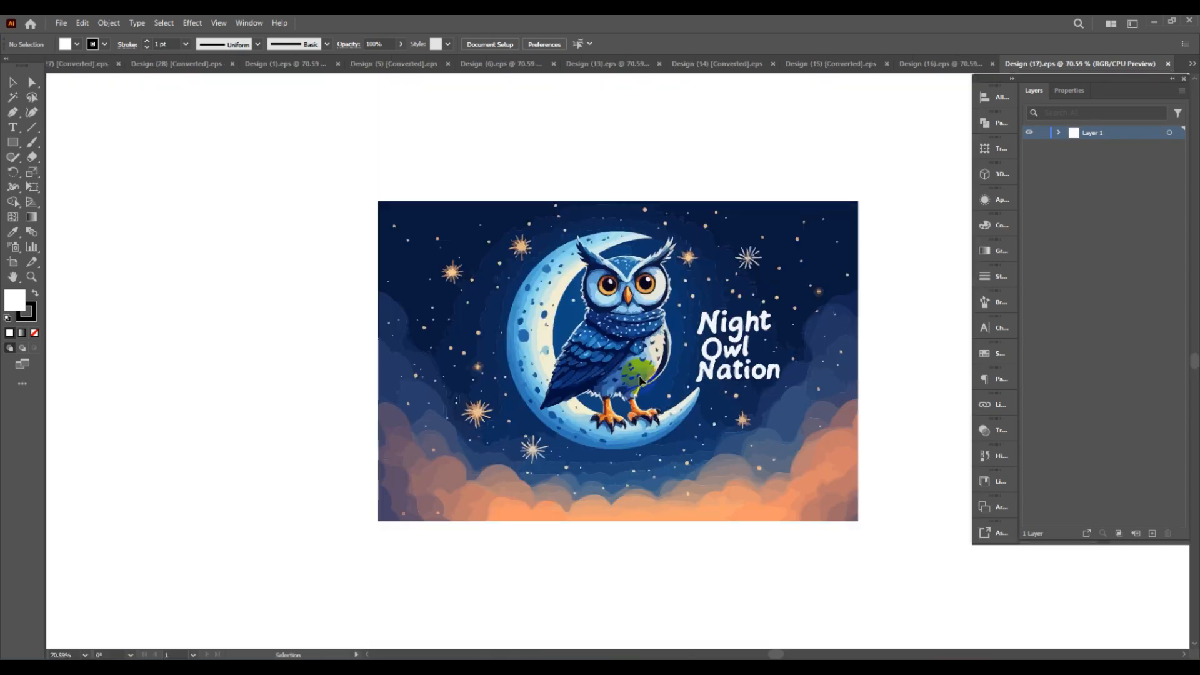
key("ctrl+w")
key("ctrl+w")
key("ctrl+w")
key("ctrl+w")
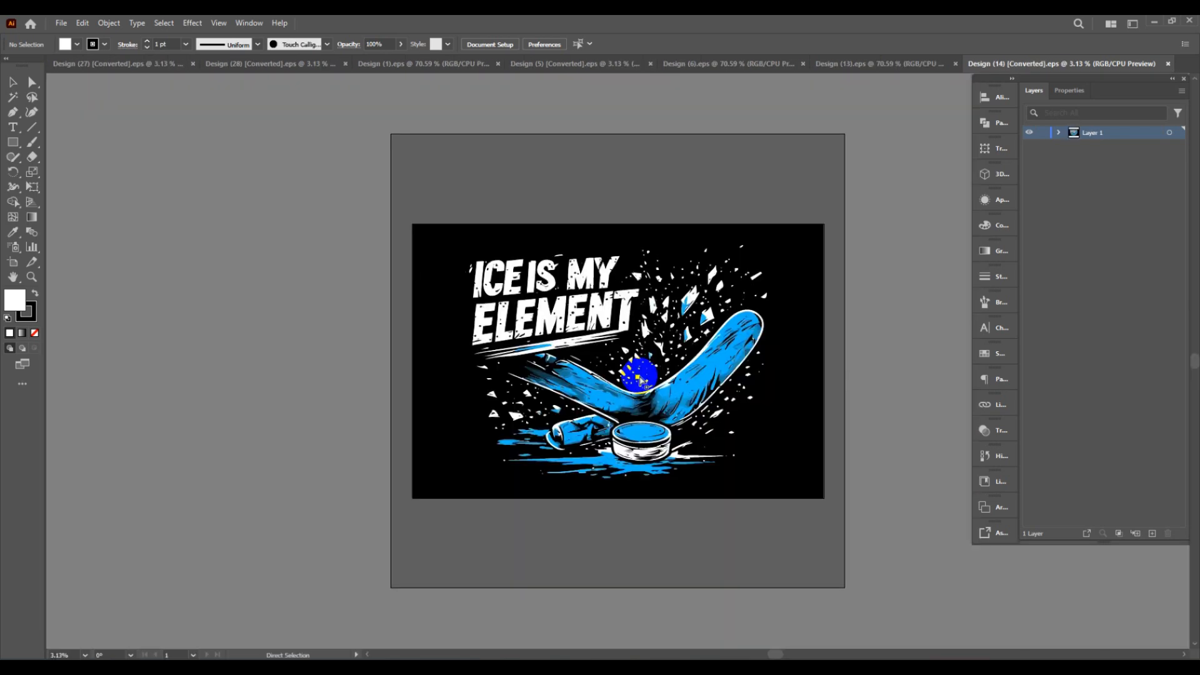
key("ctrl+w")
key("ctrl+w")
key("ctrl+w")
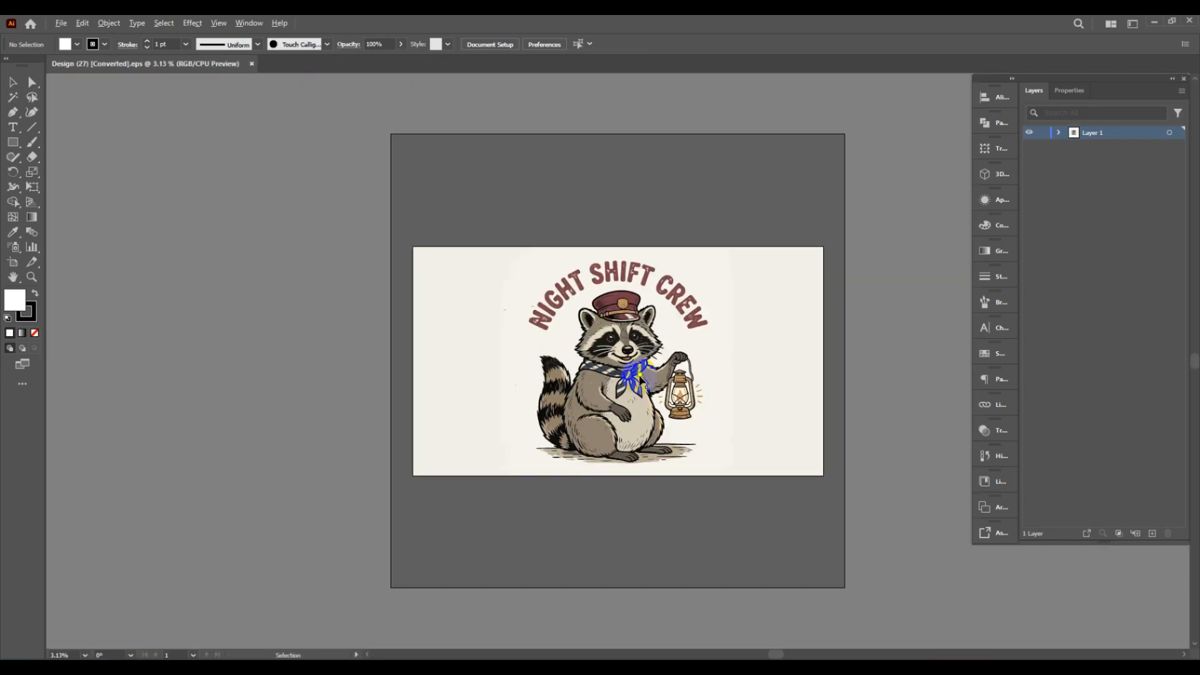
Step: Close Design (27) and inspect the Horsepower drag strip car artwork on its artboard in Design (1)
key("ctrl+w")
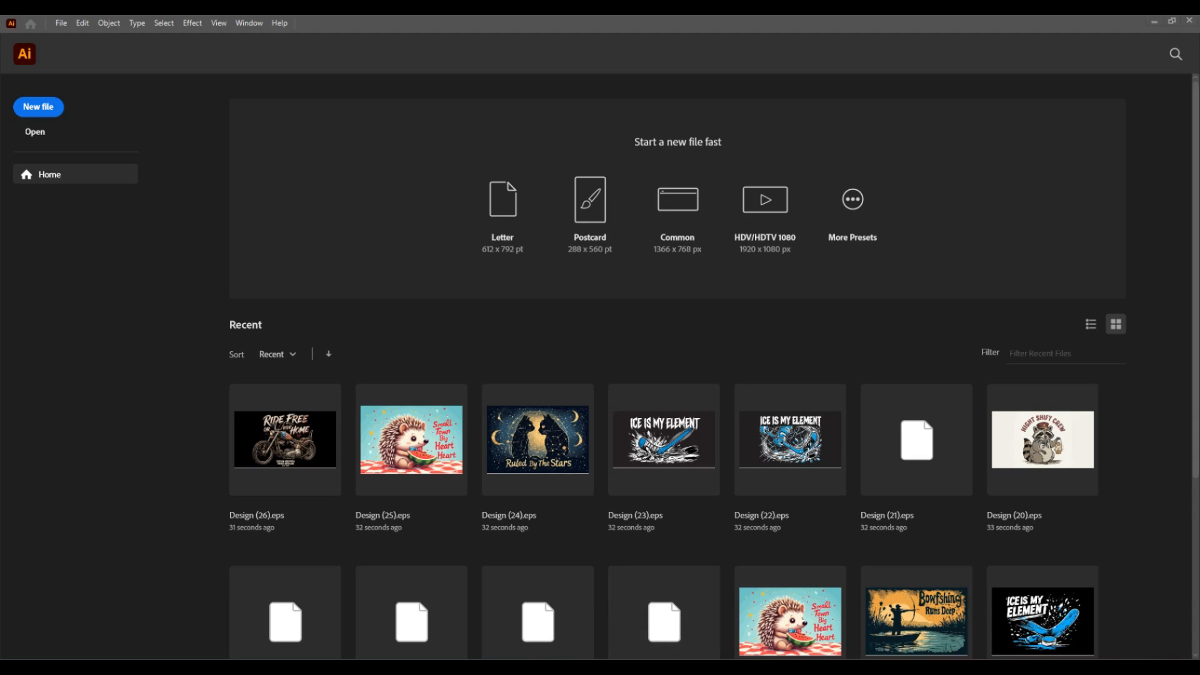
key("alt+Tab")
left_click(736, 468)
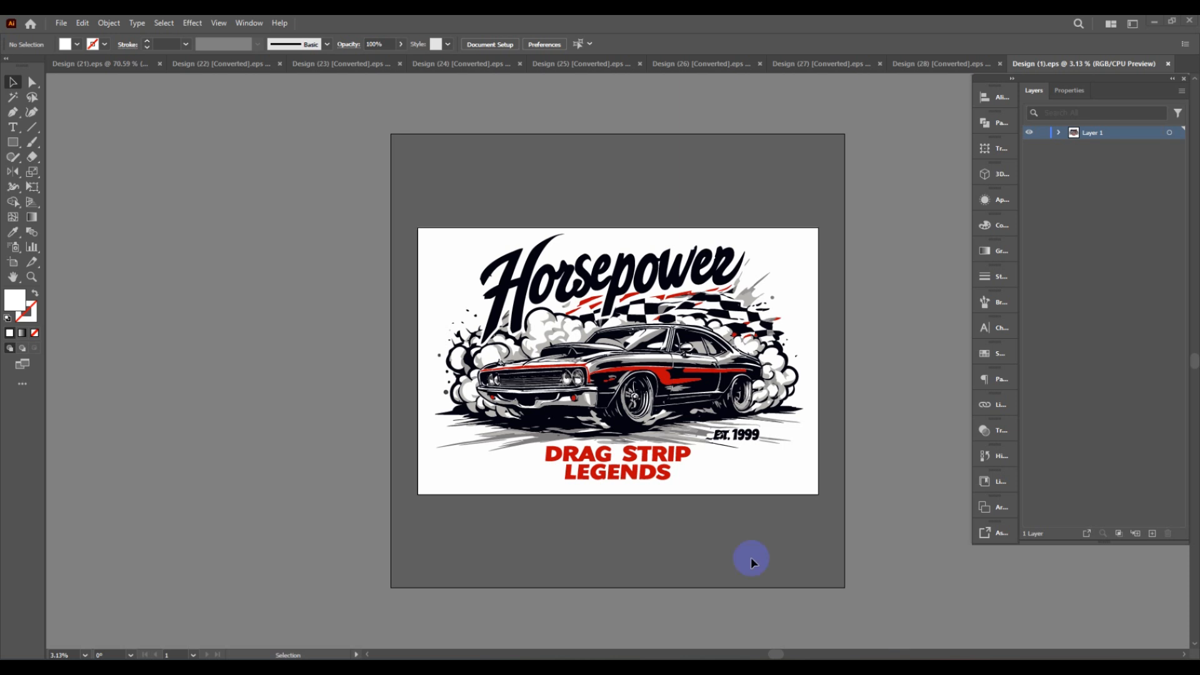
scroll(755, 540, "up", 1)
scroll(669, 502, "down", 1)
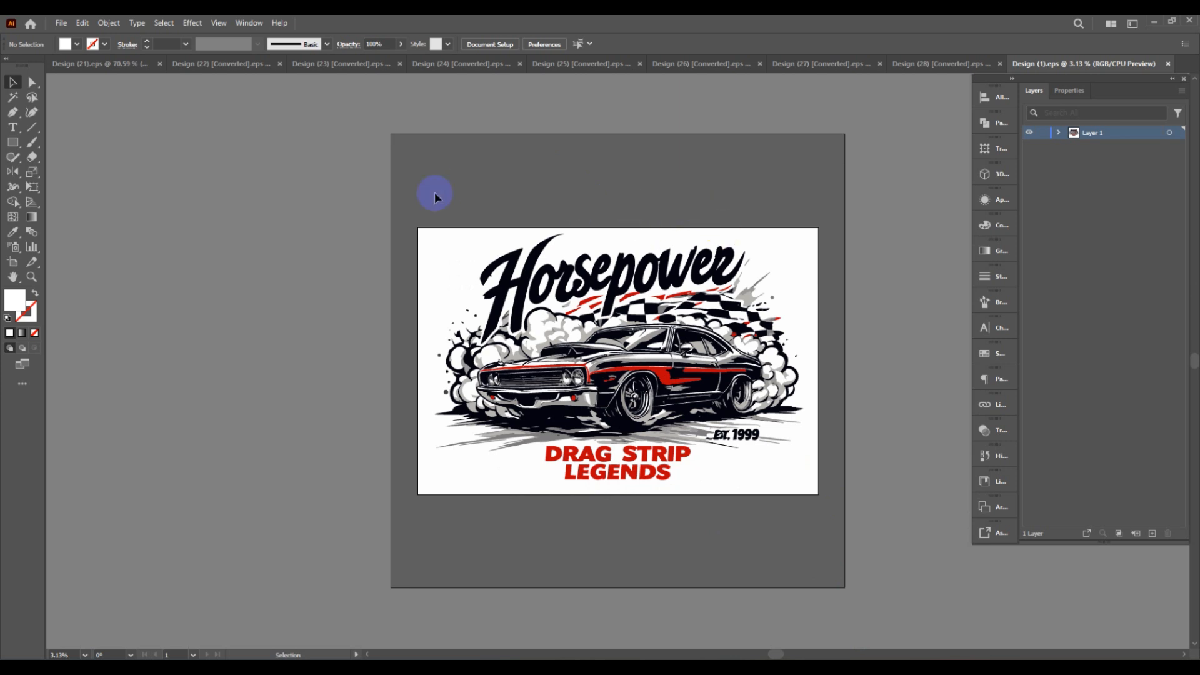
scroll(588, 203, "up", 1)
scroll(584, 198, "down", 4)
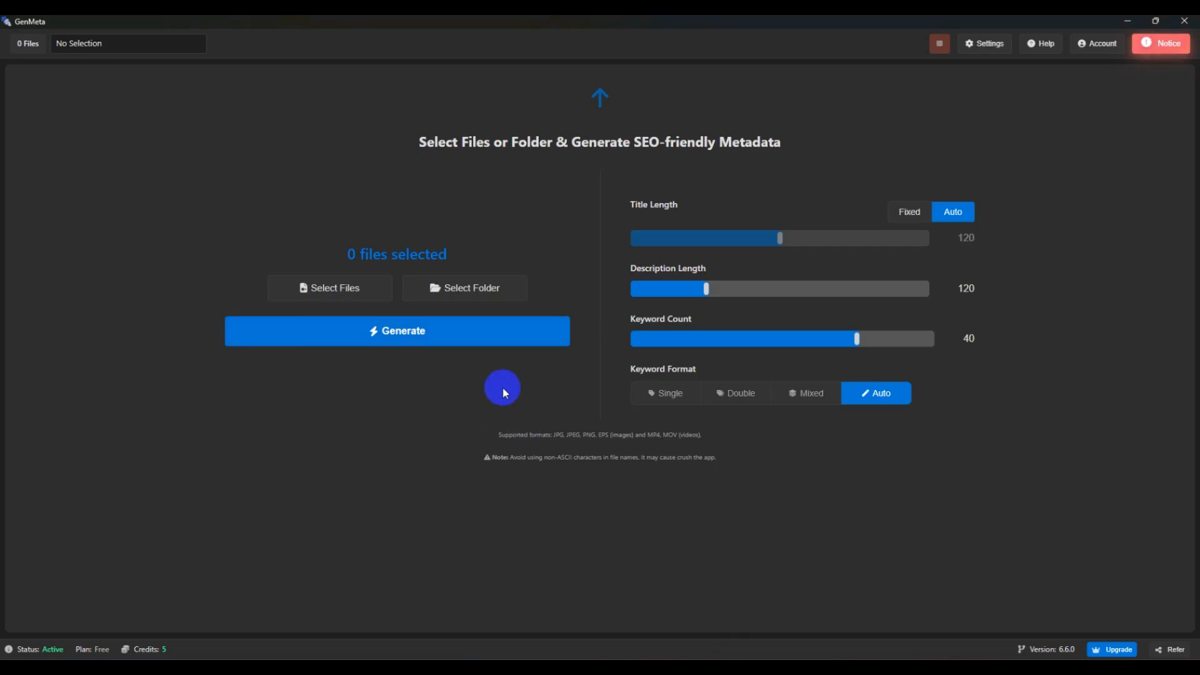
Step: Load all 19 EPS files from Design (1) to Design (28) in the New folder into GenMeta
left_click(388, 331)
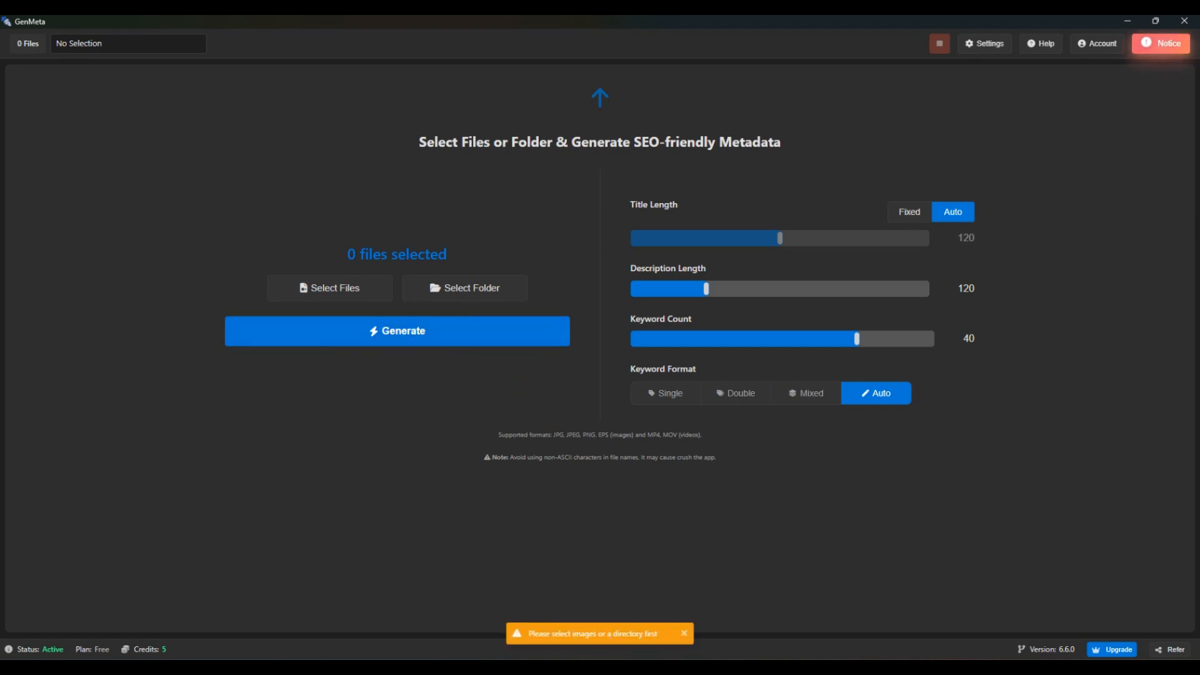
left_click(628, 671)
scroll(438, 388, "up", 3)
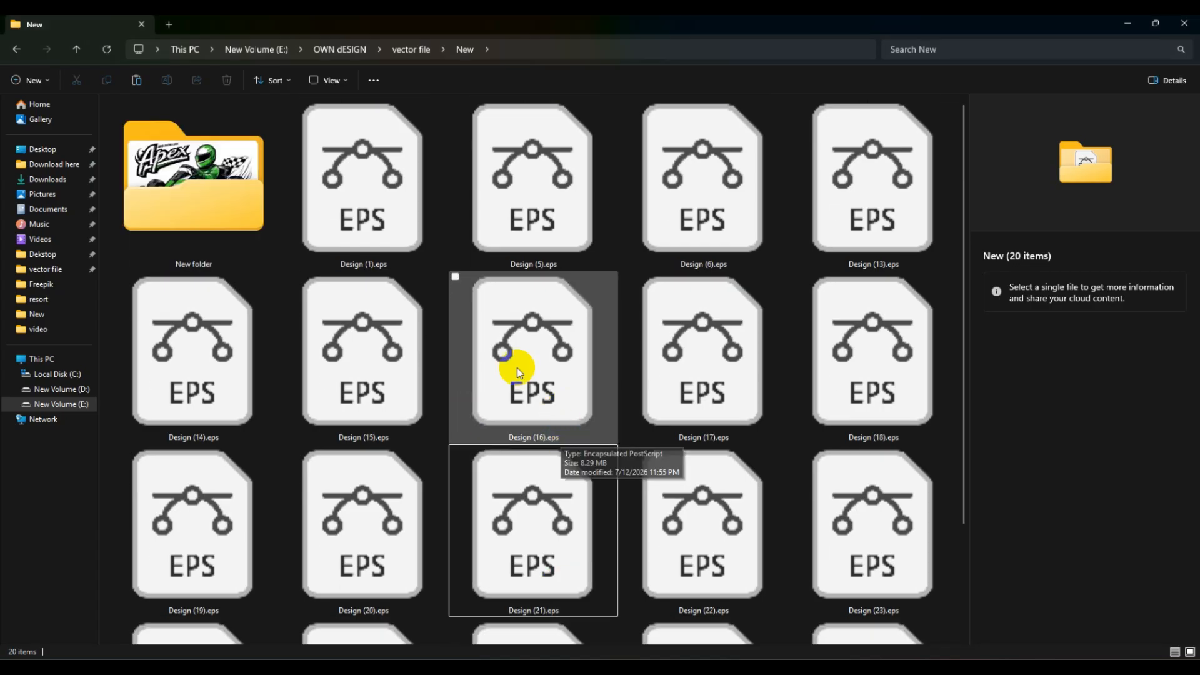
left_click(347, 201)
scroll(662, 463, "down", 3)
left_click(895, 574, "shift")
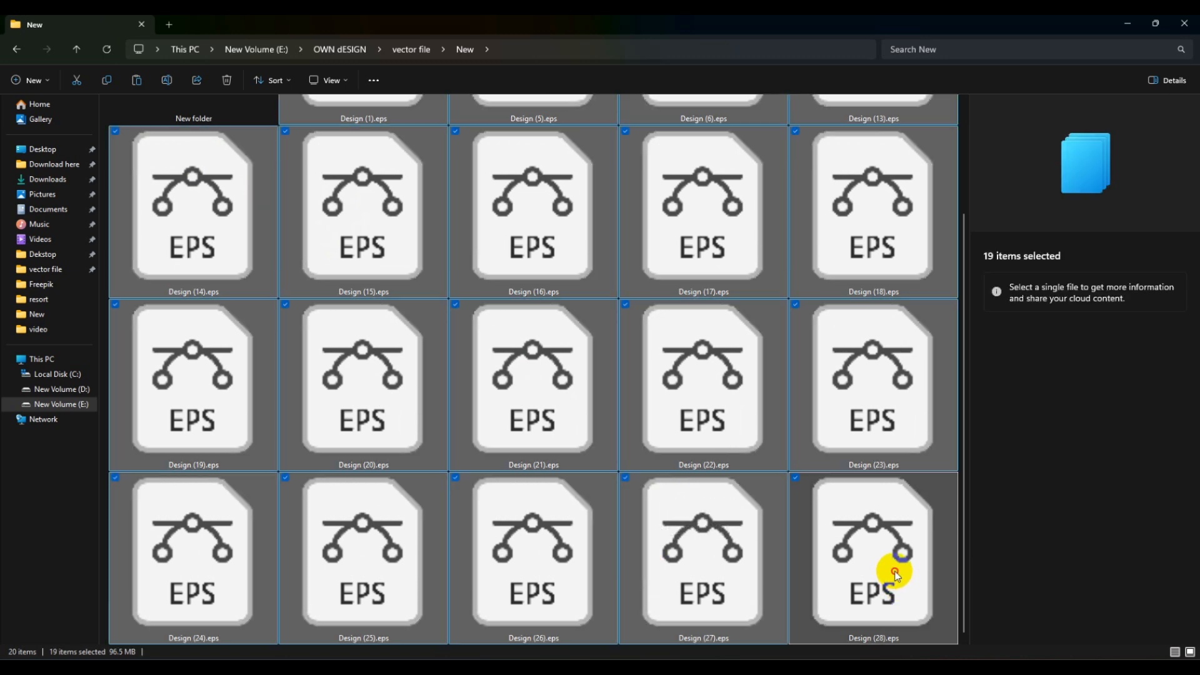
scroll(373, 189, "up", 2)
scroll(662, 407, "down", 2)
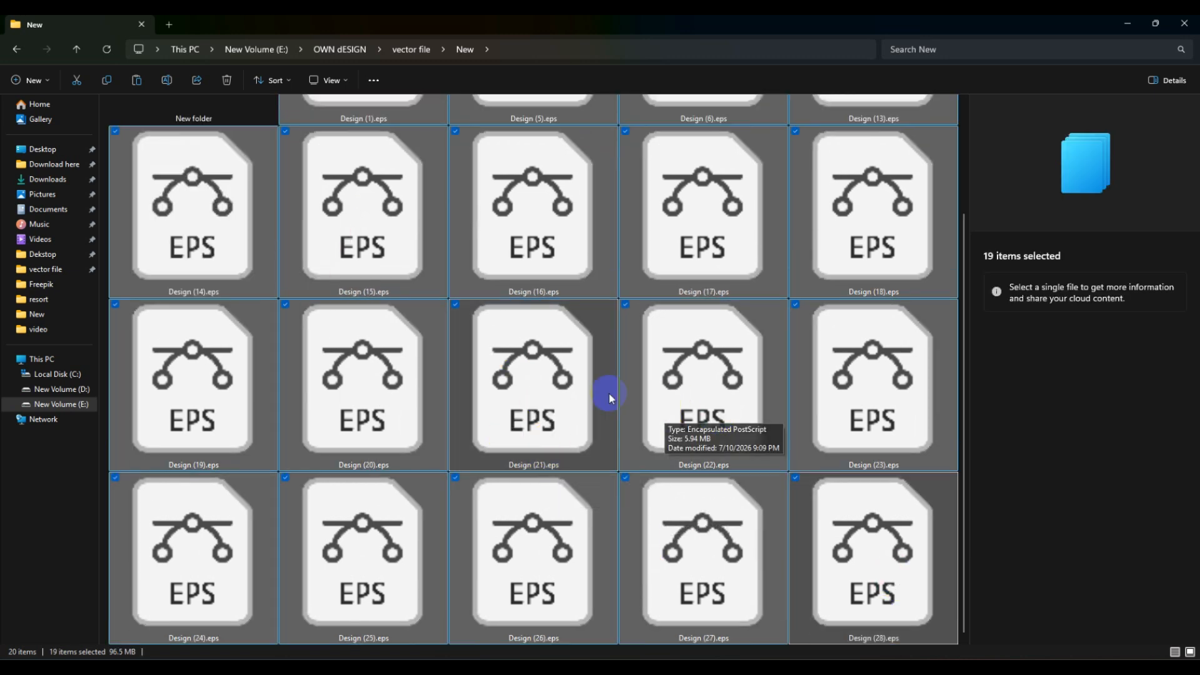
left_click_drag(545, 392, 483, 377)
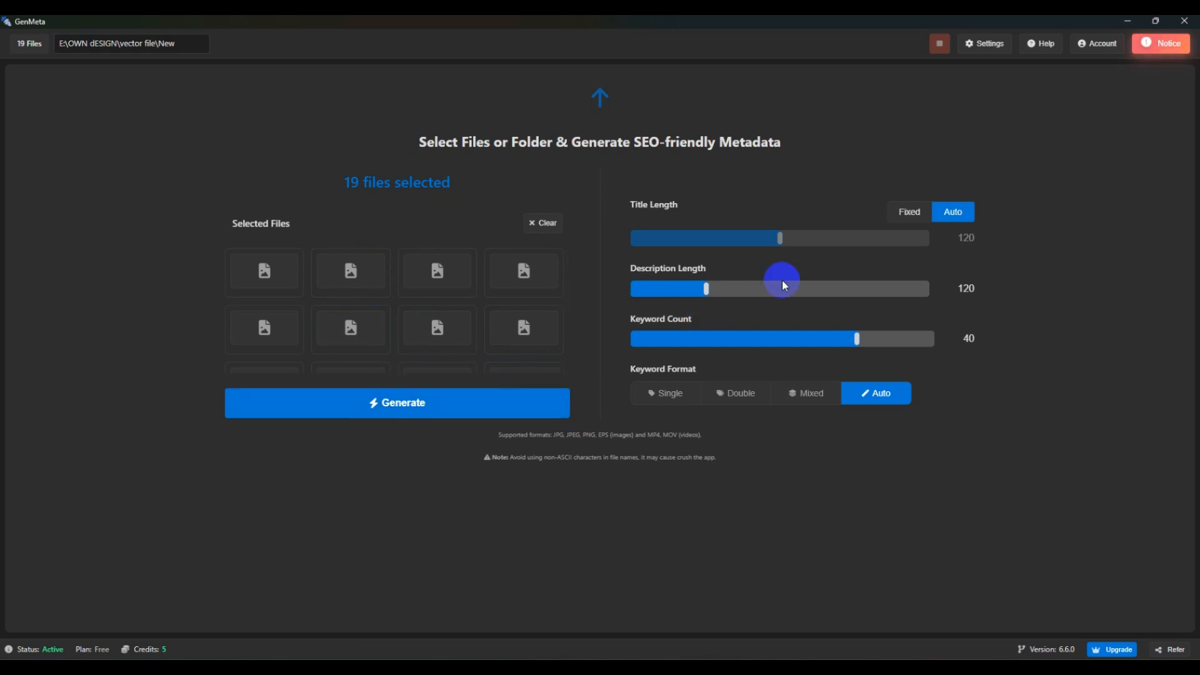
Step: Check the list of selected files and generate SEO metadata for all of them
scroll(489, 330, "down", 2)
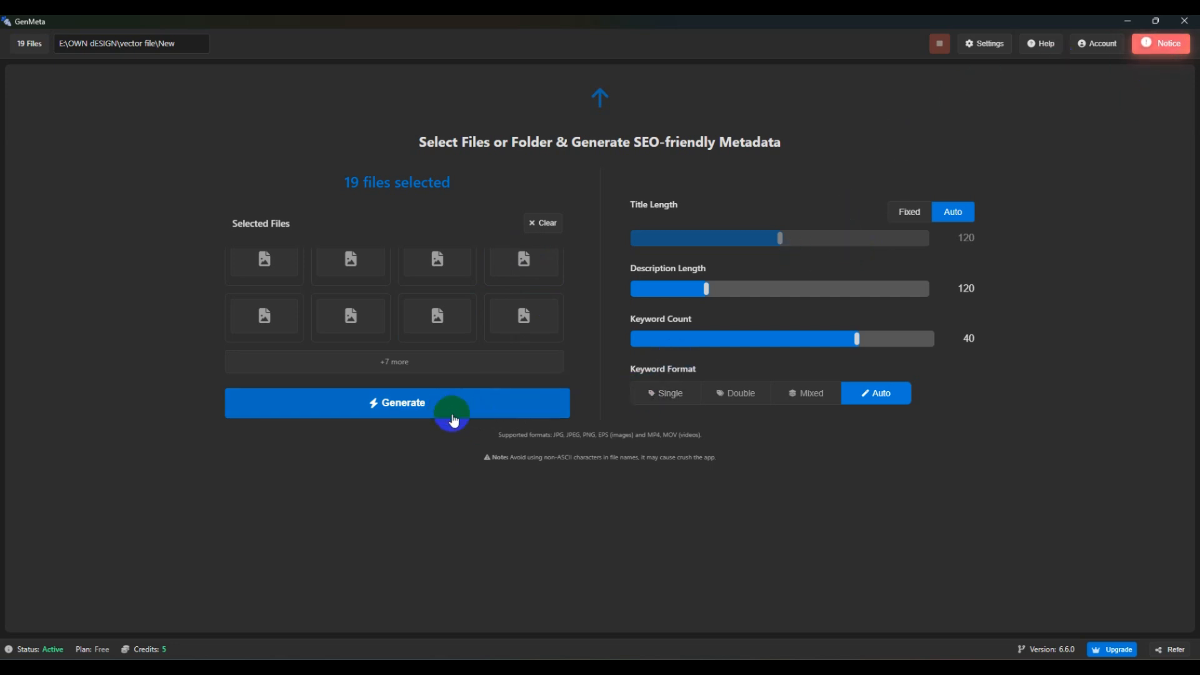
scroll(438, 322, "up", 2)
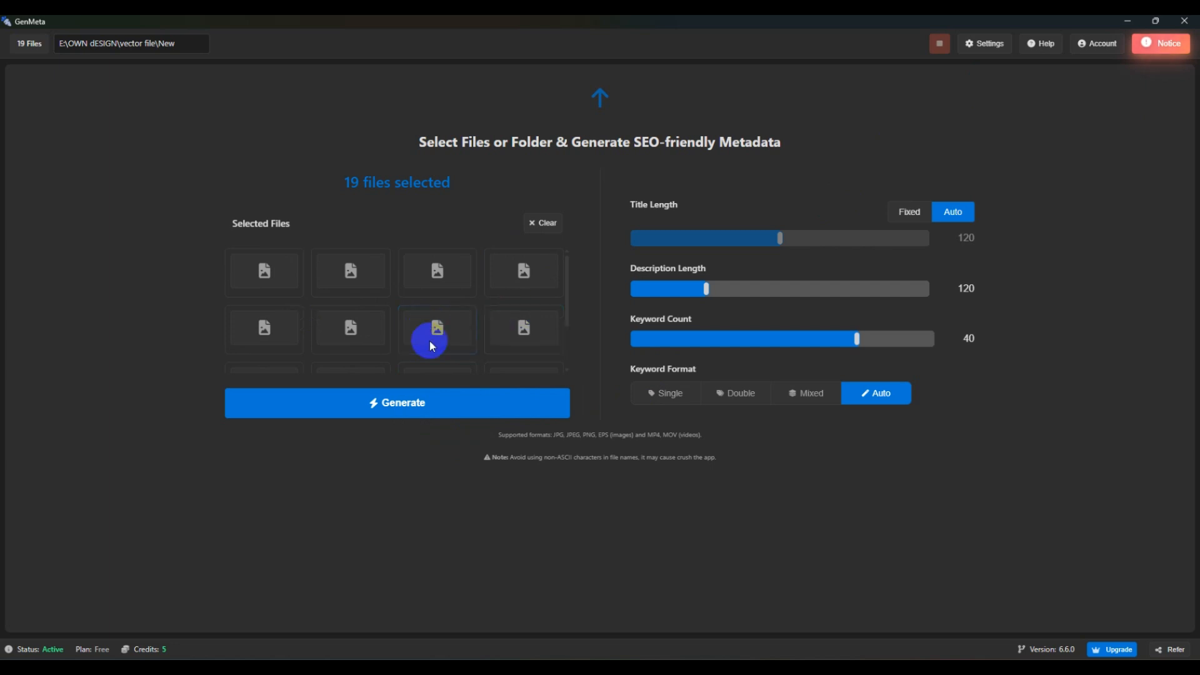
left_click(430, 405)
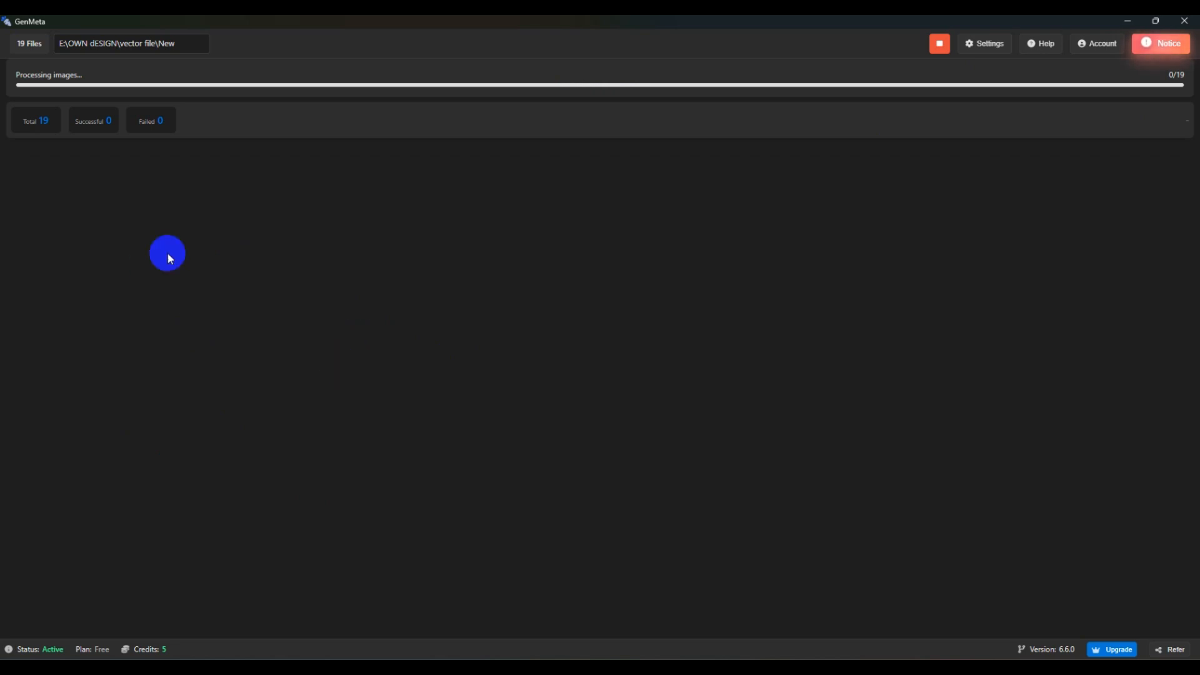
Step: Review the appearance and CSV export settings, including the marketplaces available for export, and close the settings
left_click(993, 49)
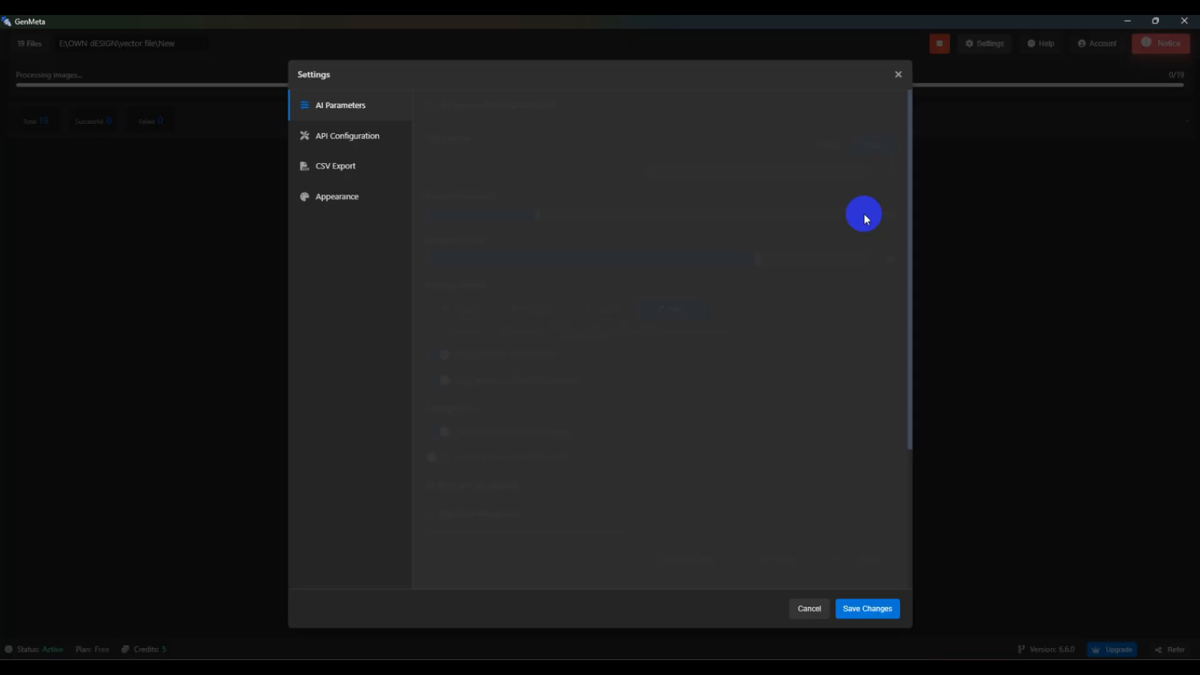
left_click(335, 197)
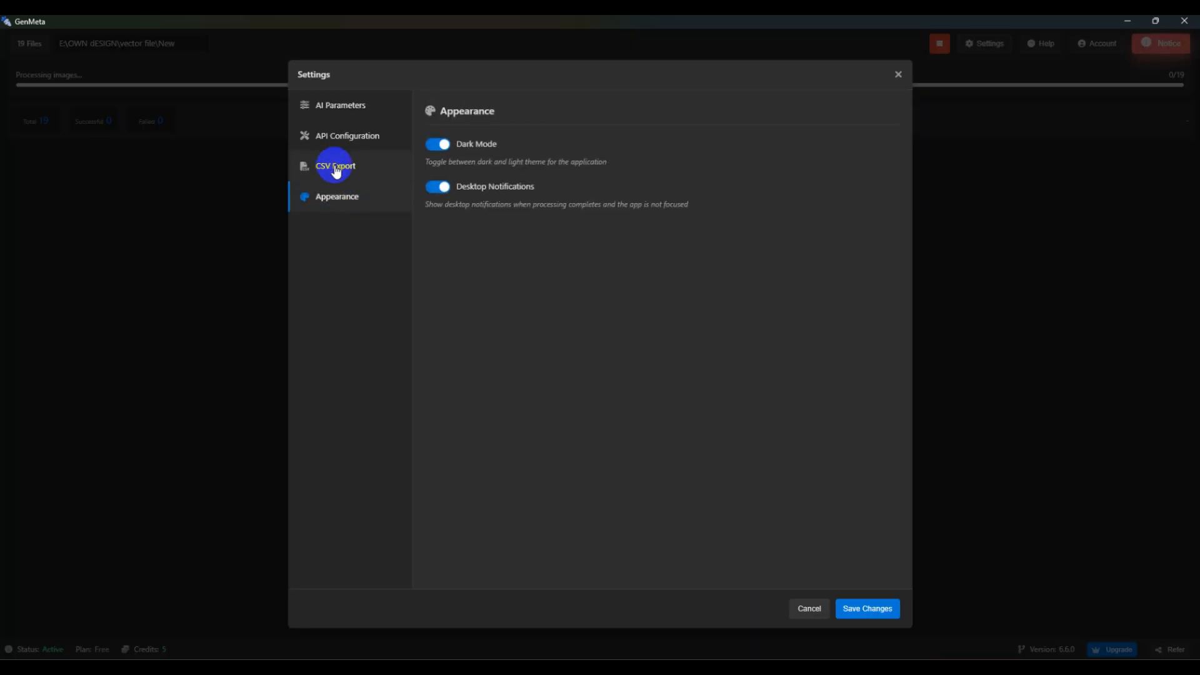
left_click(336, 170)
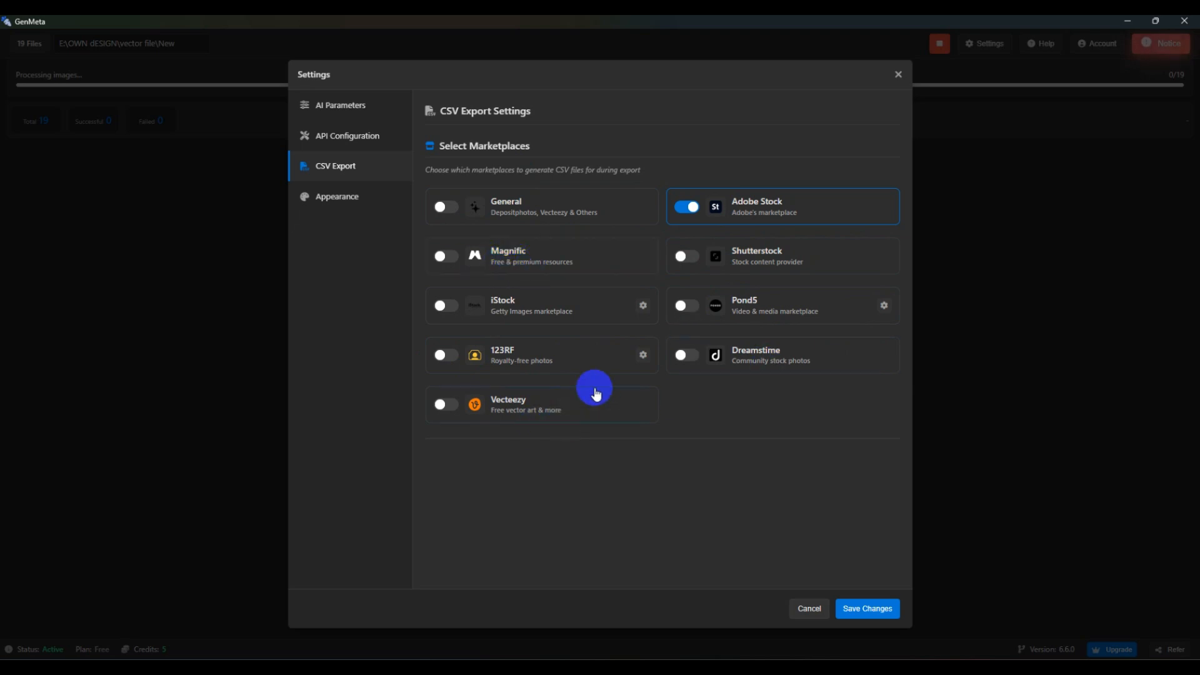
left_click(693, 208)
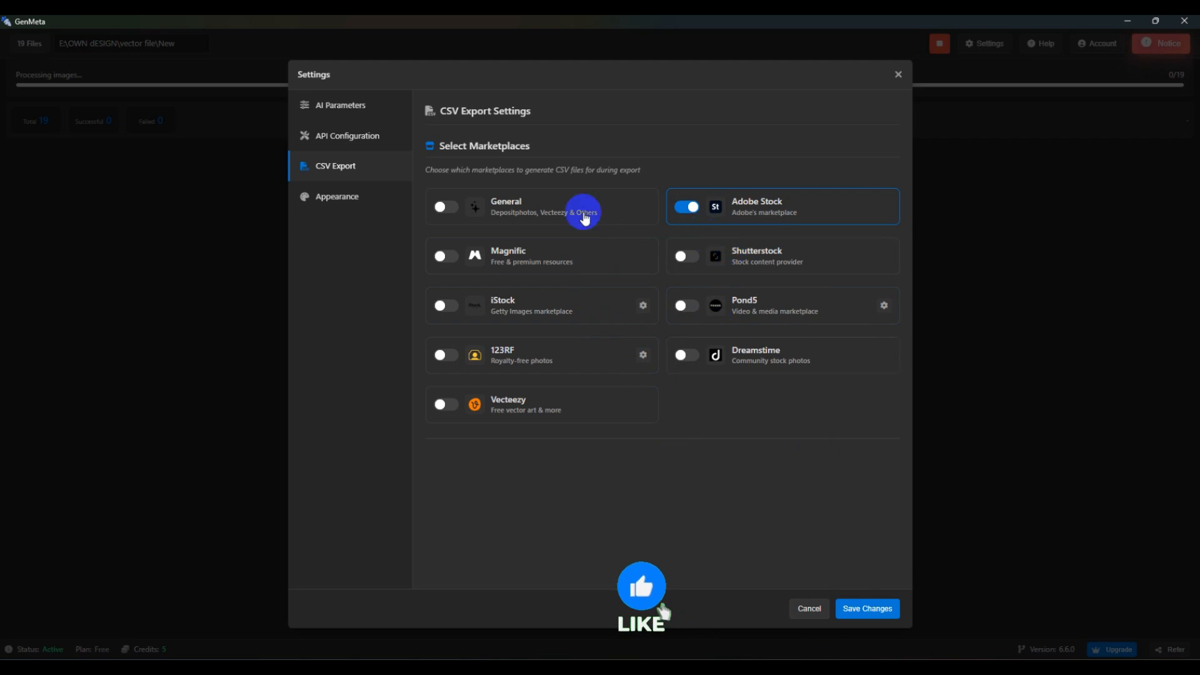
left_click(899, 75)
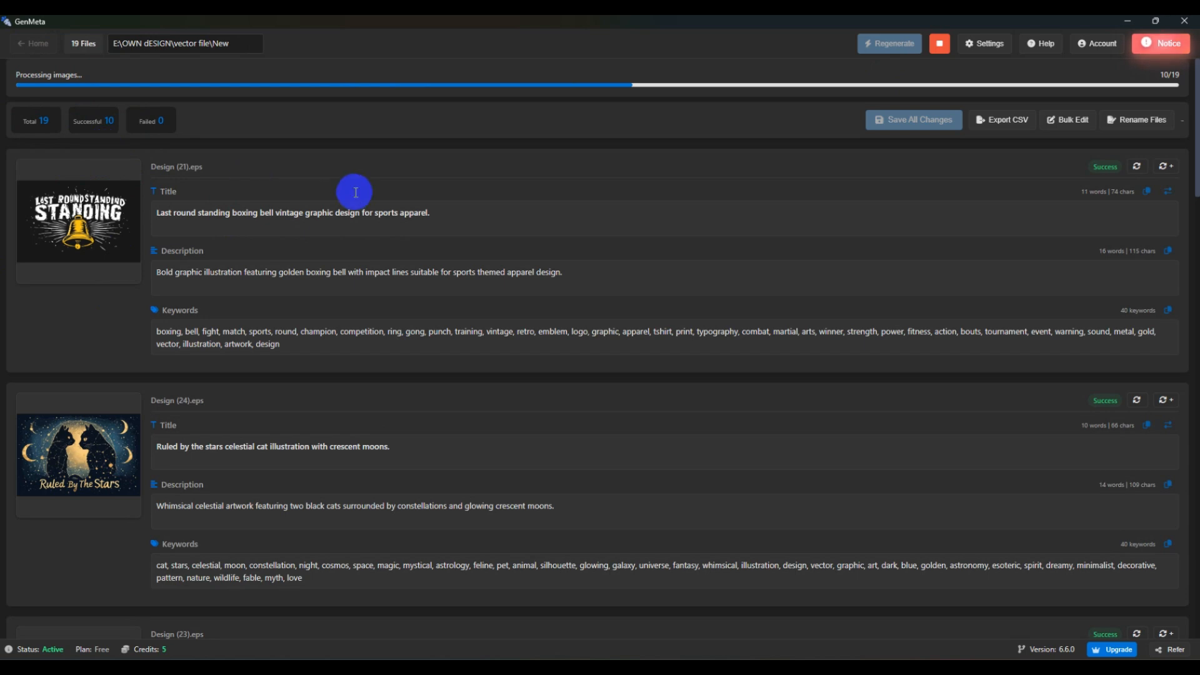
Step: Examine the titles, descriptions and keywords generated for the batch of EPS designs
scroll(342, 223, "down", 3)
scroll(343, 222, "down", 2)
scroll(256, 306, "down", 5)
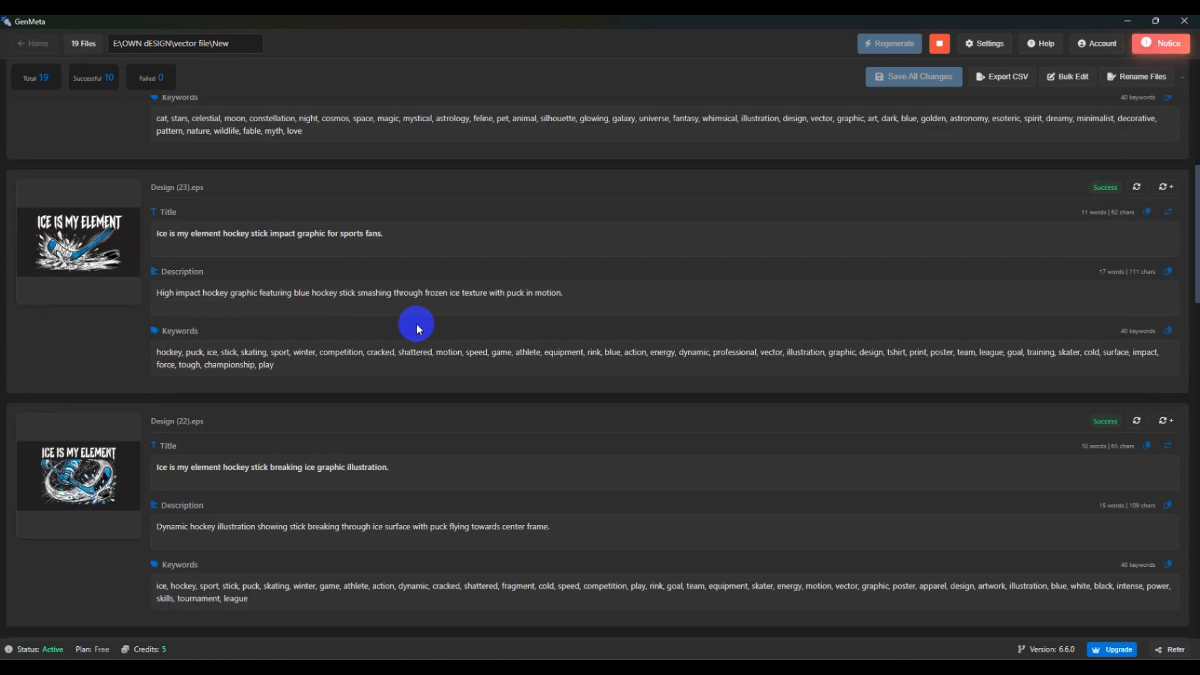
scroll(260, 402, "down", 9)
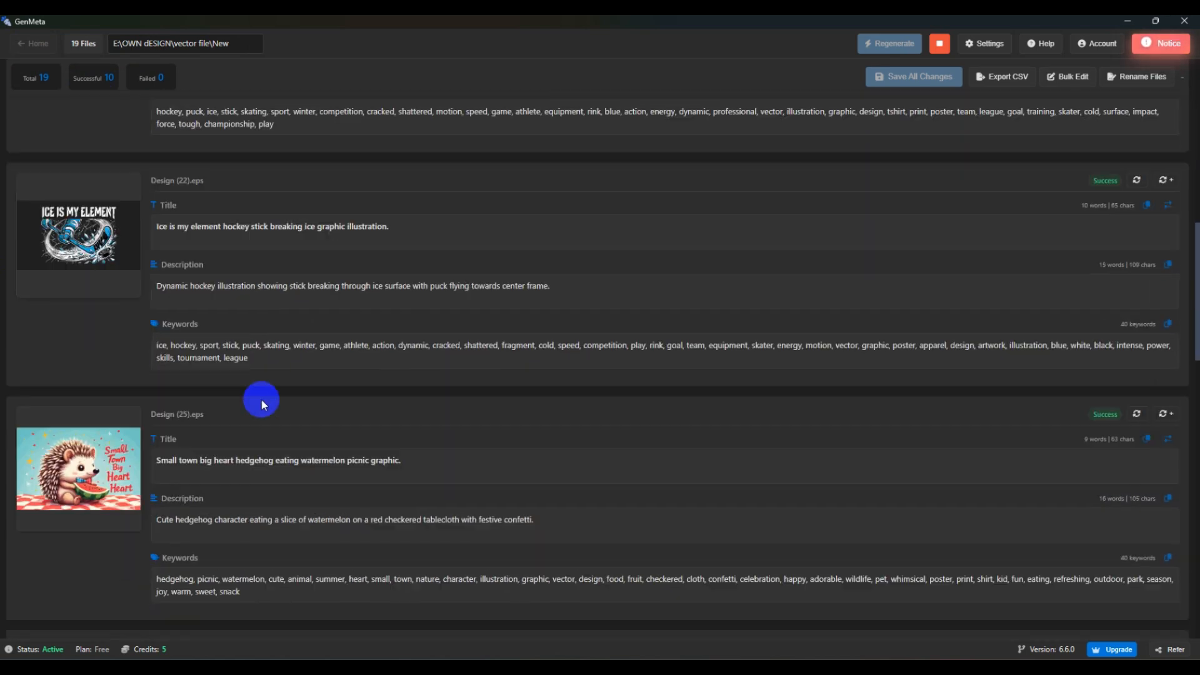
scroll(291, 285, "up", 5)
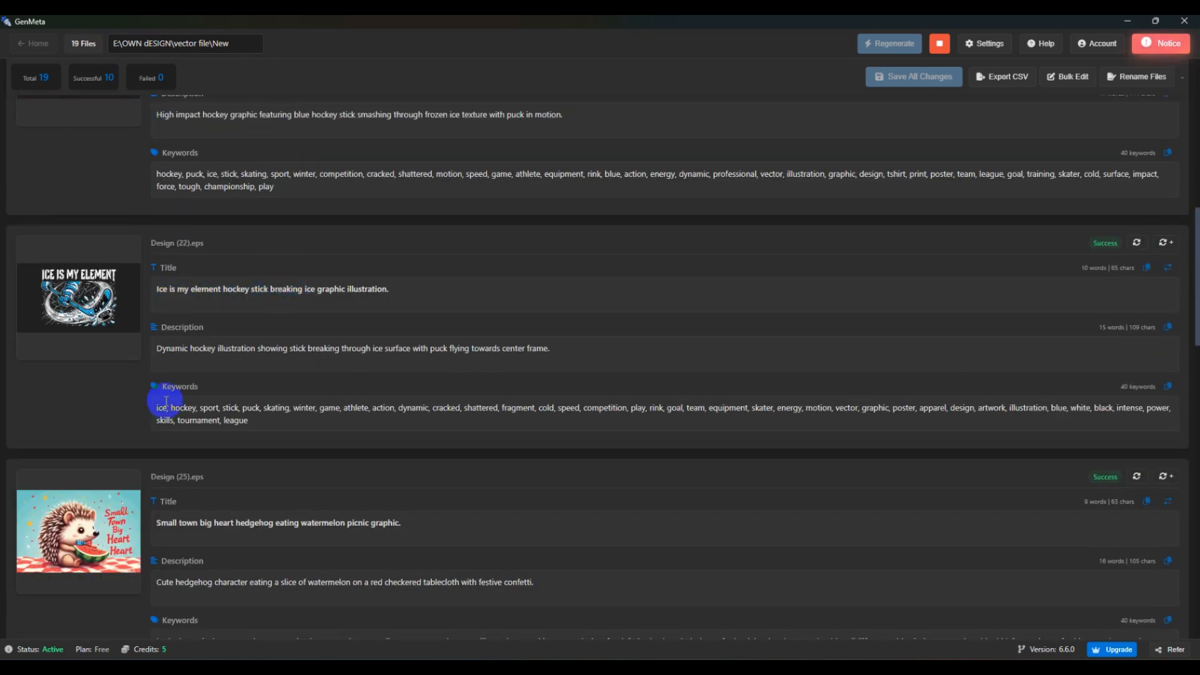
scroll(166, 400, "down", 3)
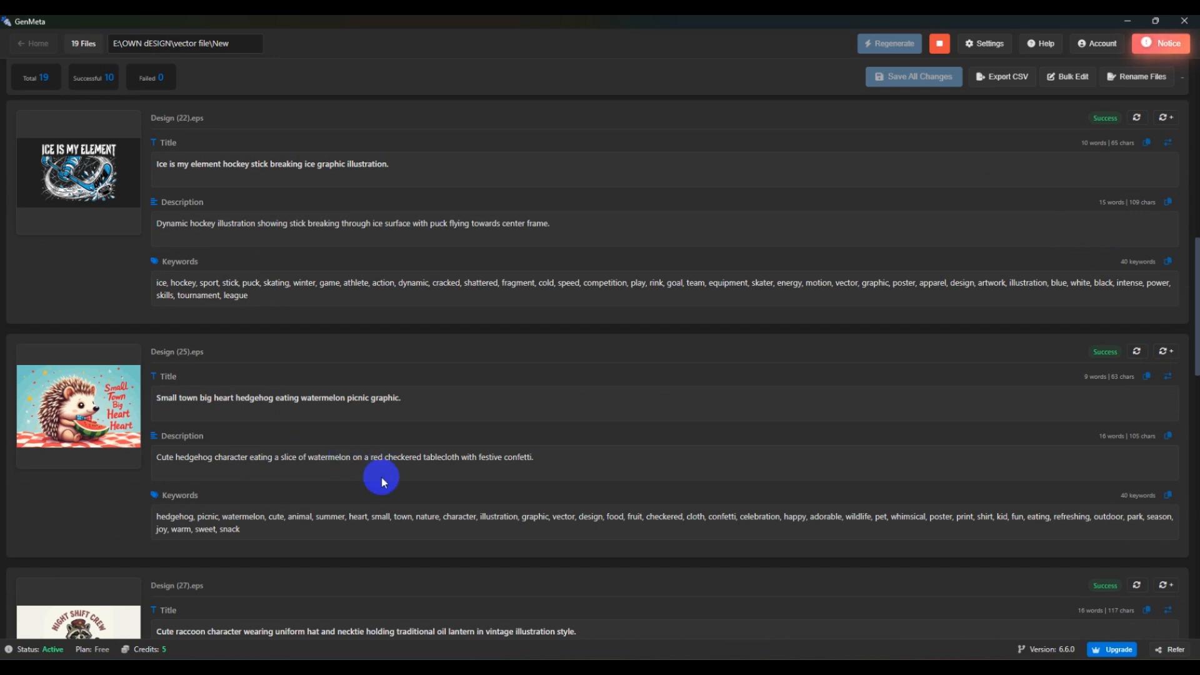
scroll(381, 475, "down", 2)
scroll(269, 464, "down", 1)
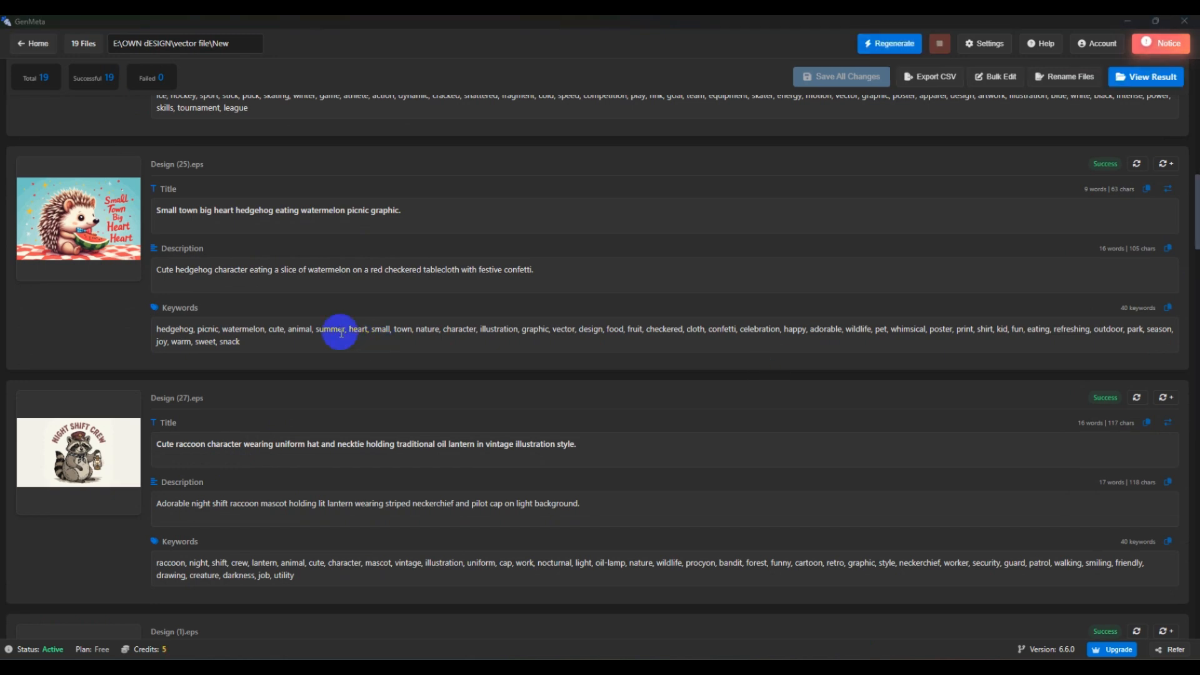
scroll(357, 364, "up", 6)
scroll(316, 450, "down", 5)
scroll(438, 500, "down", 3)
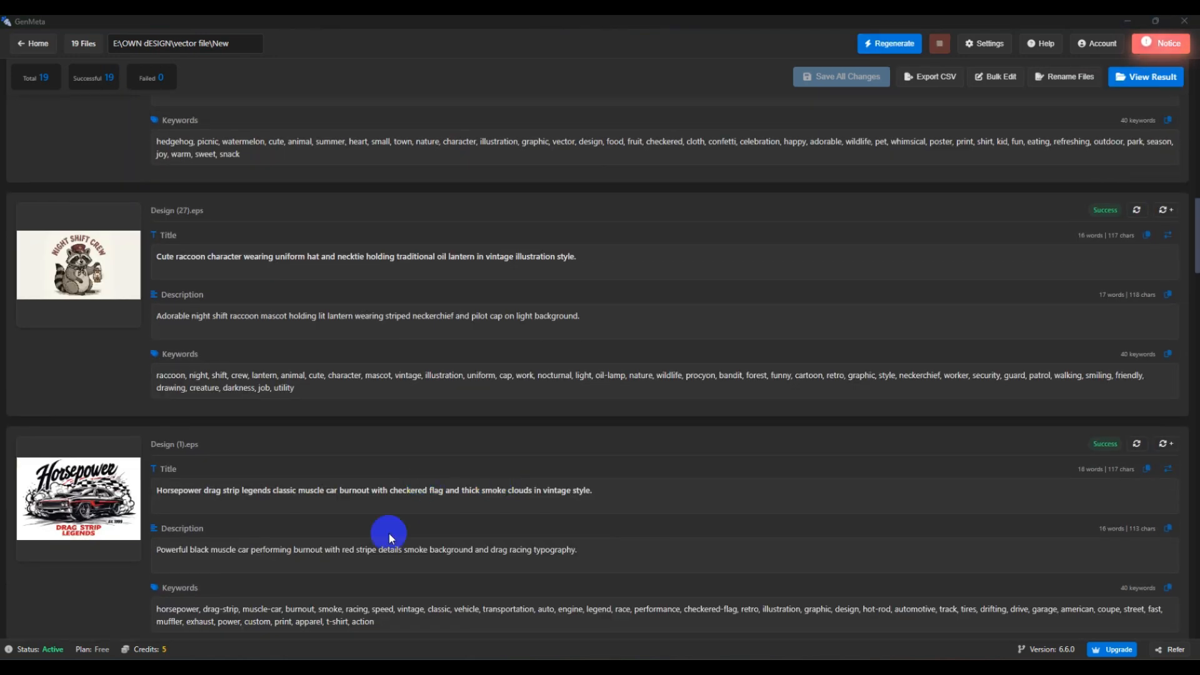
scroll(389, 534, "up", 10)
scroll(302, 375, "down", 20)
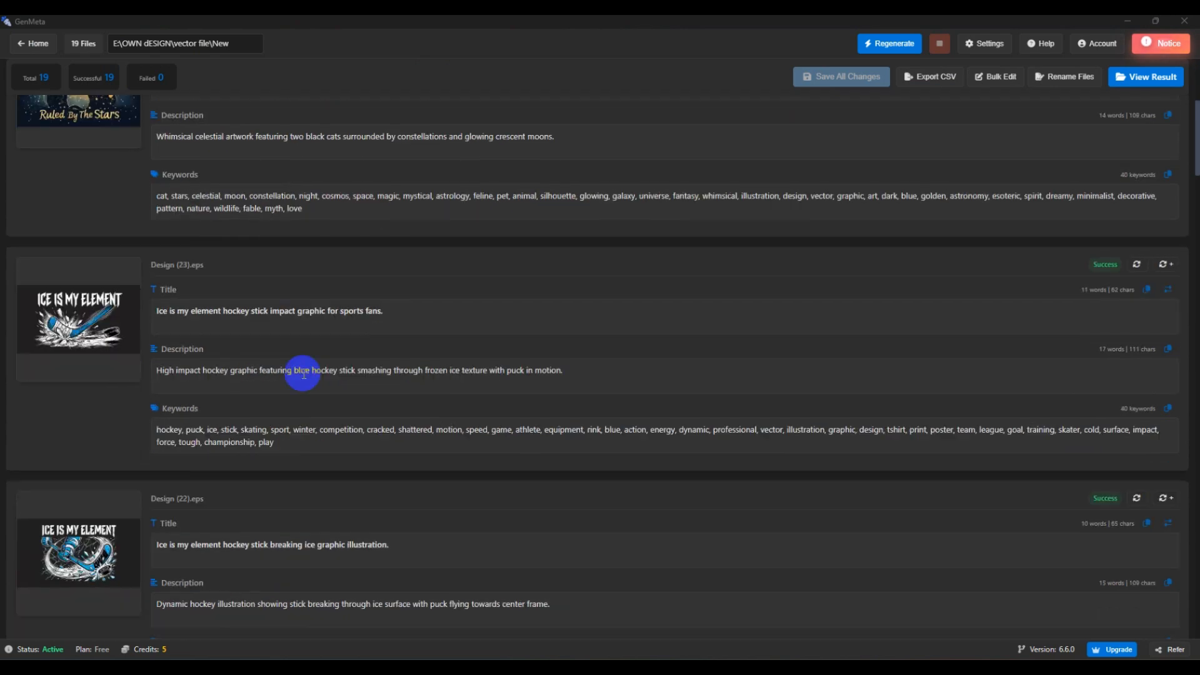
scroll(188, 421, "down", 9)
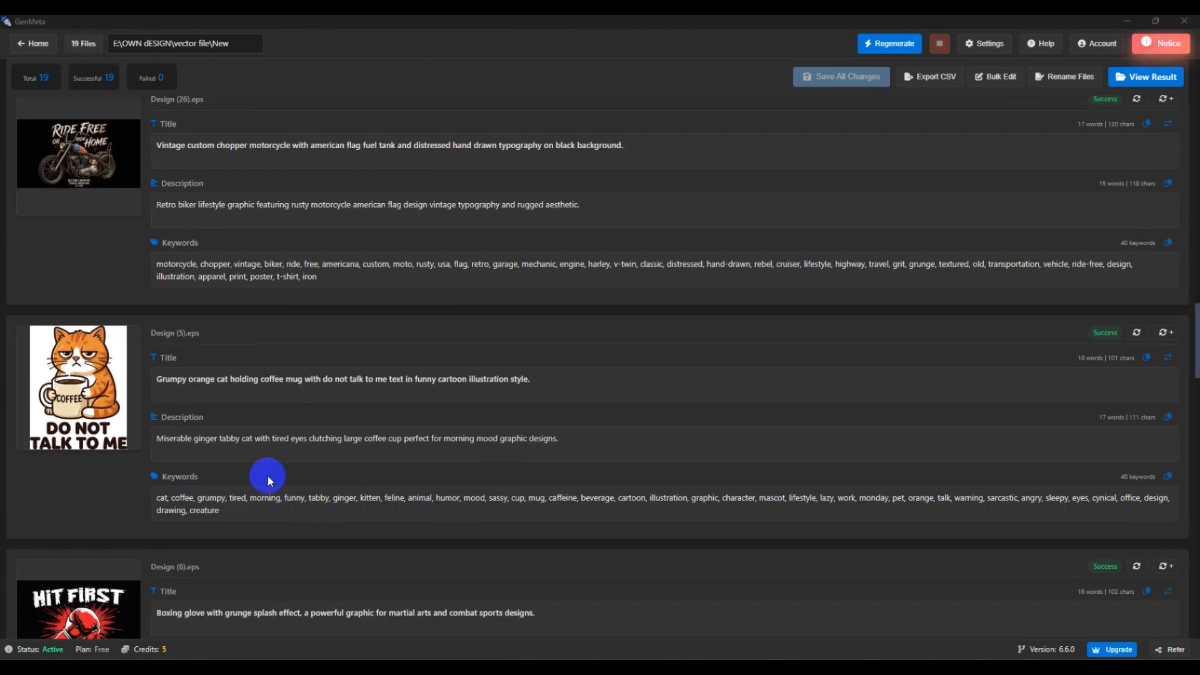
Step: Examine the generated title and keywords for the grumpy coffee cat in Design (5), highlighting their text
left_click_drag(166, 379, 471, 383)
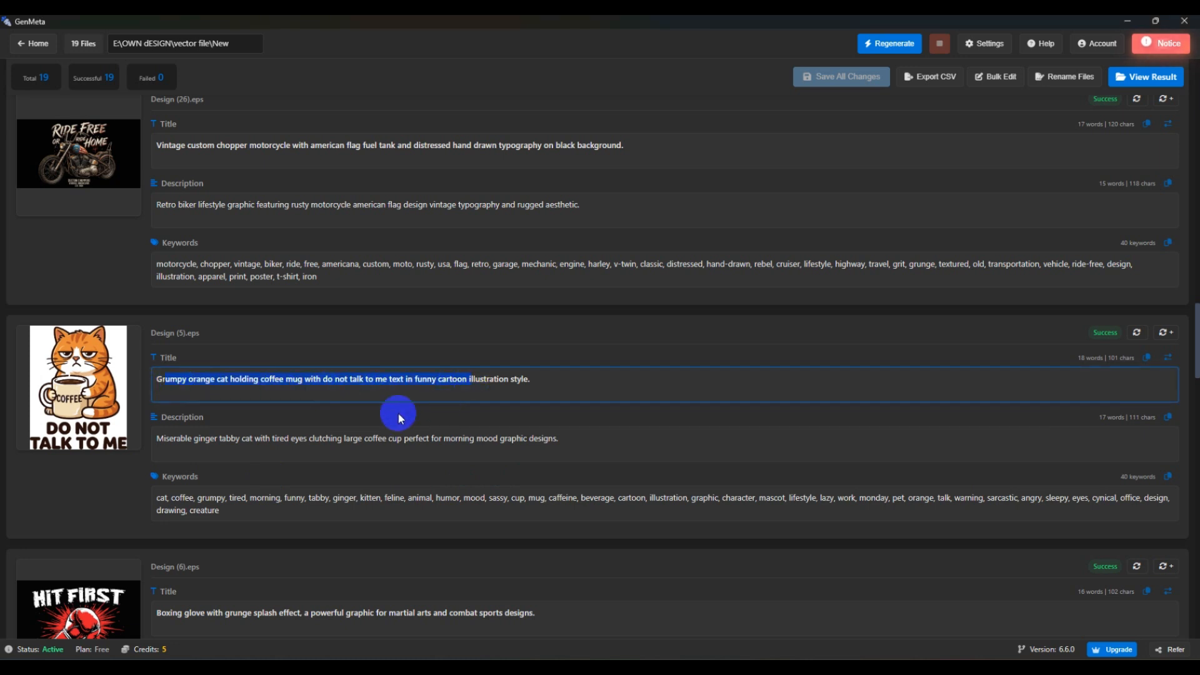
left_click(319, 424)
left_click(230, 375)
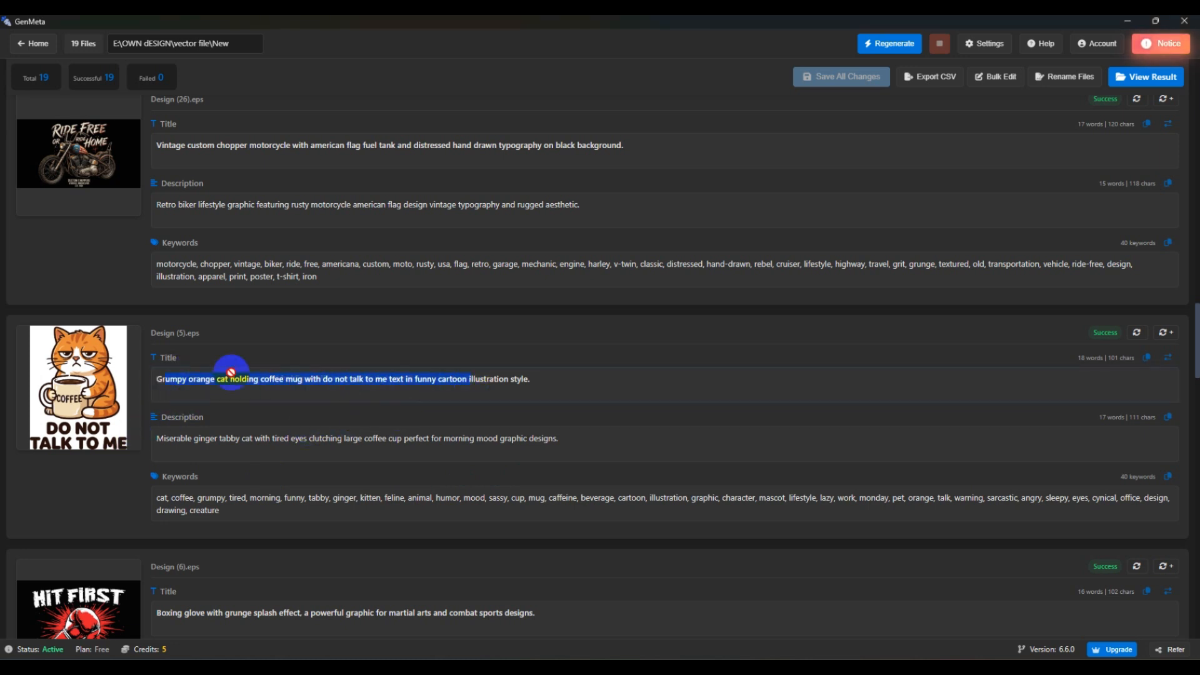
left_click(194, 443)
left_click_drag(165, 499, 253, 518)
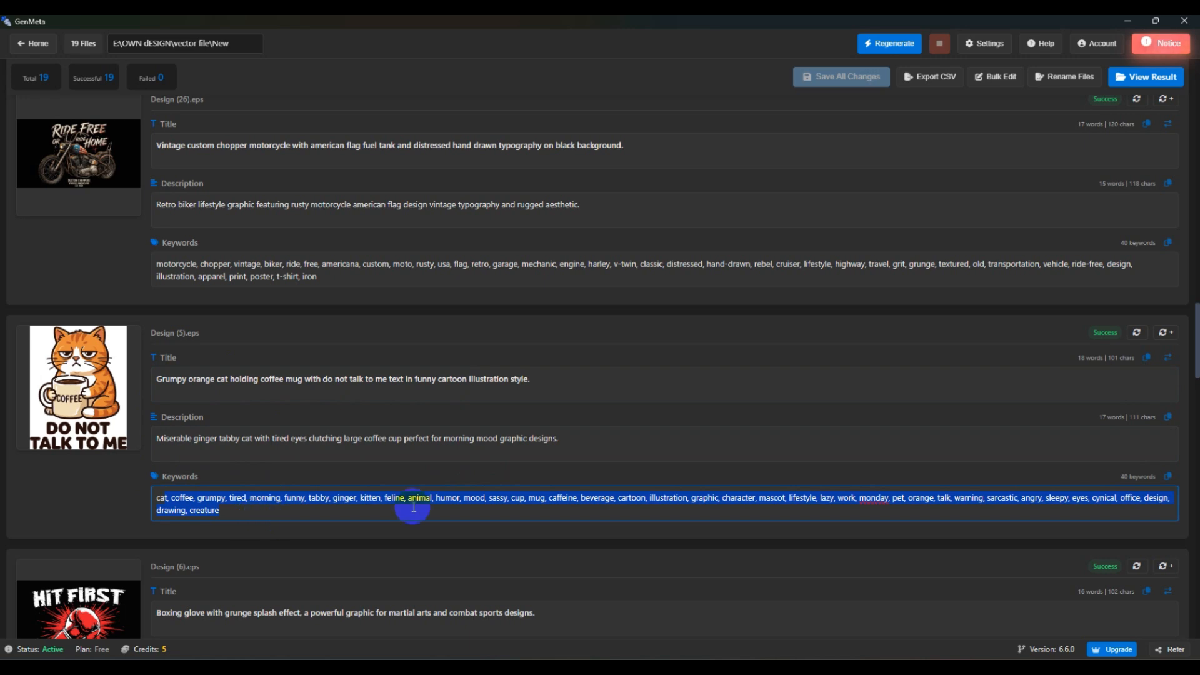
Step: Export the generated metadata as an Adobe Stock CSV for EPS files, saving it into the GenMeta_Result_2026-07-12T17-56-46-848Z folder inside New
scroll(332, 466, "up", 10)
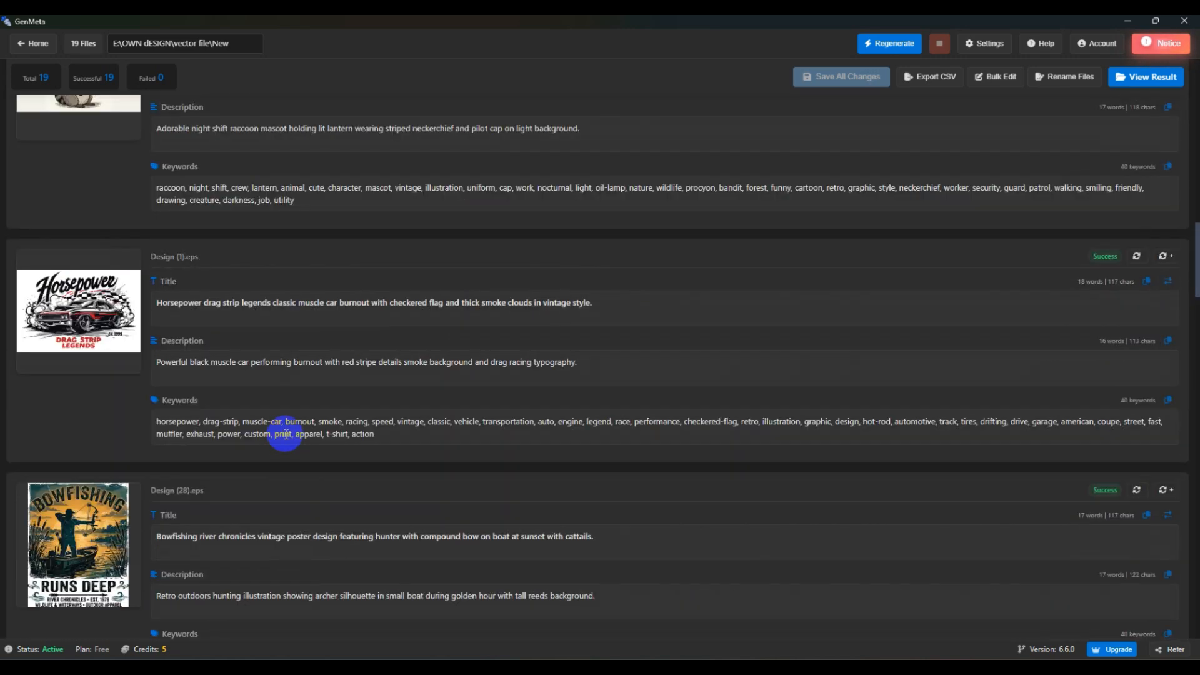
scroll(286, 434, "up", 6)
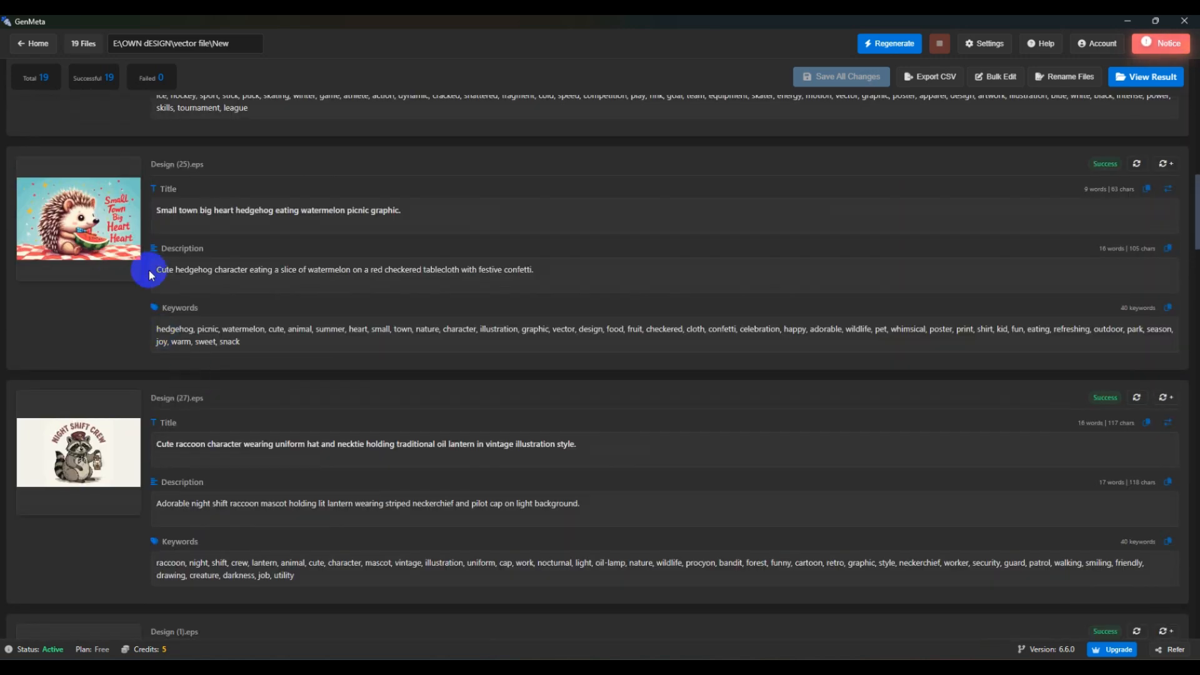
scroll(247, 356, "up", 10)
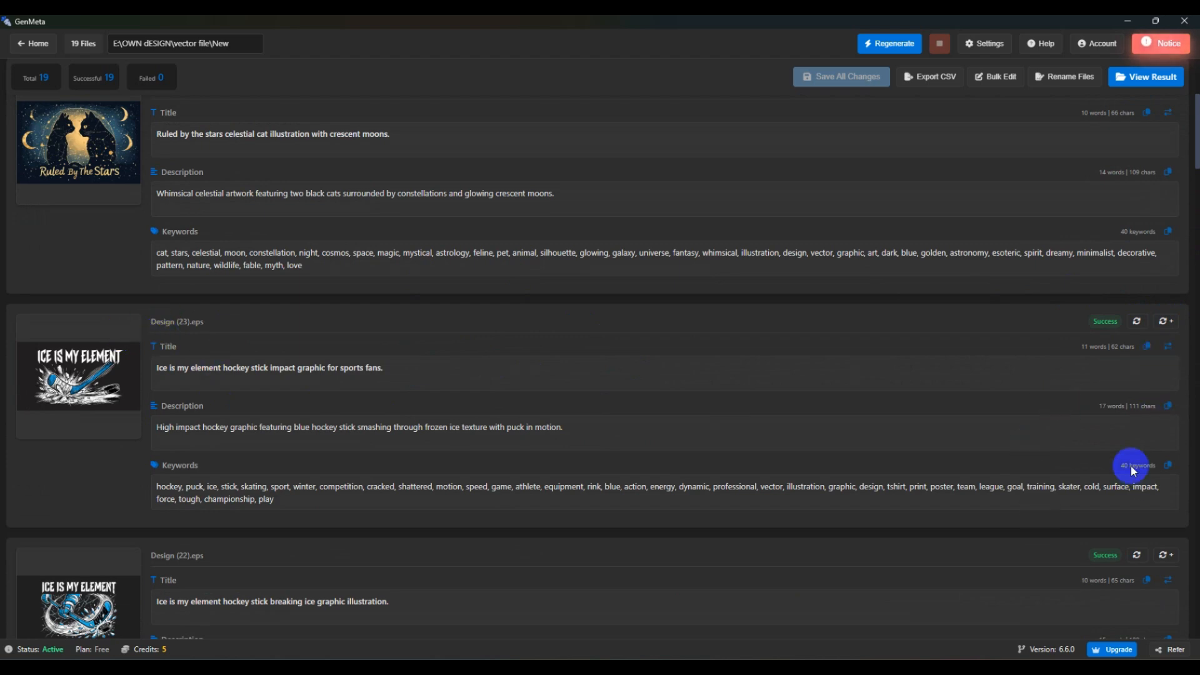
scroll(700, 362, "up", 4)
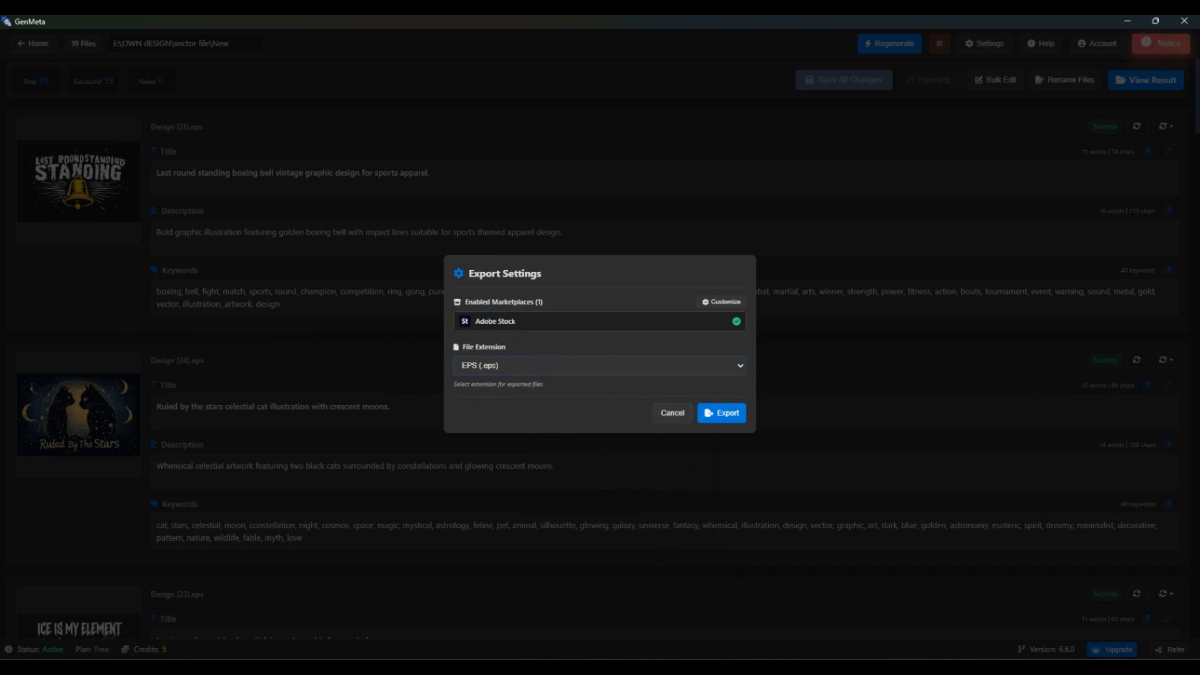
left_click(727, 413)
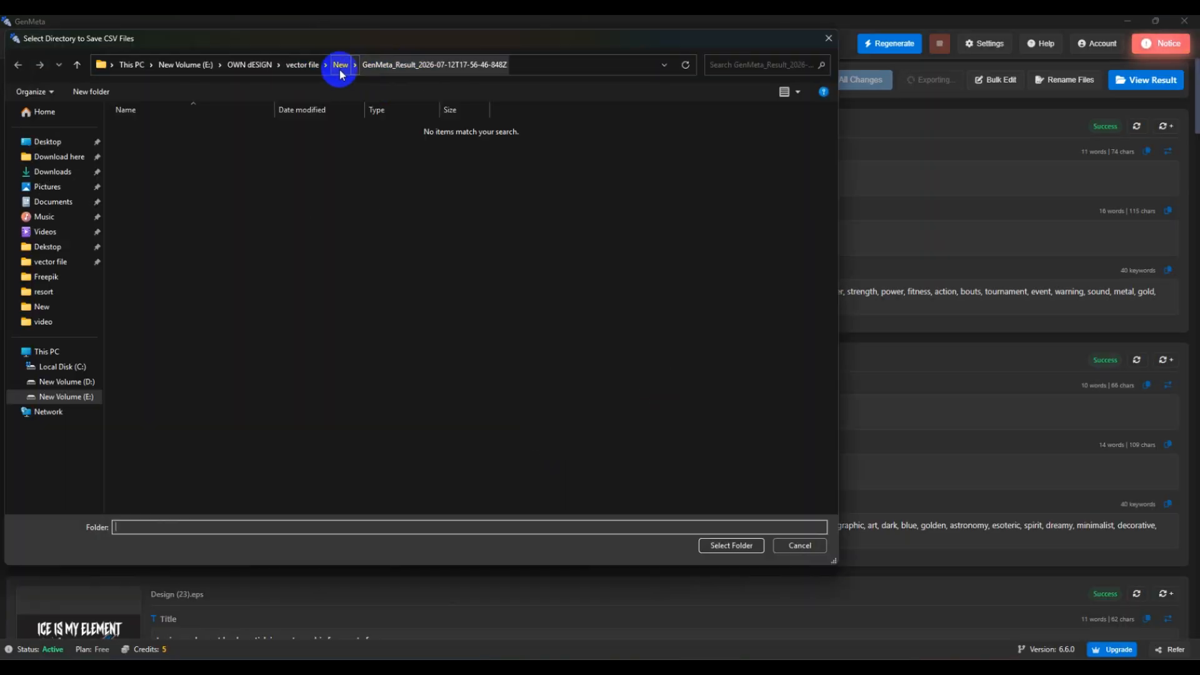
left_click(338, 72)
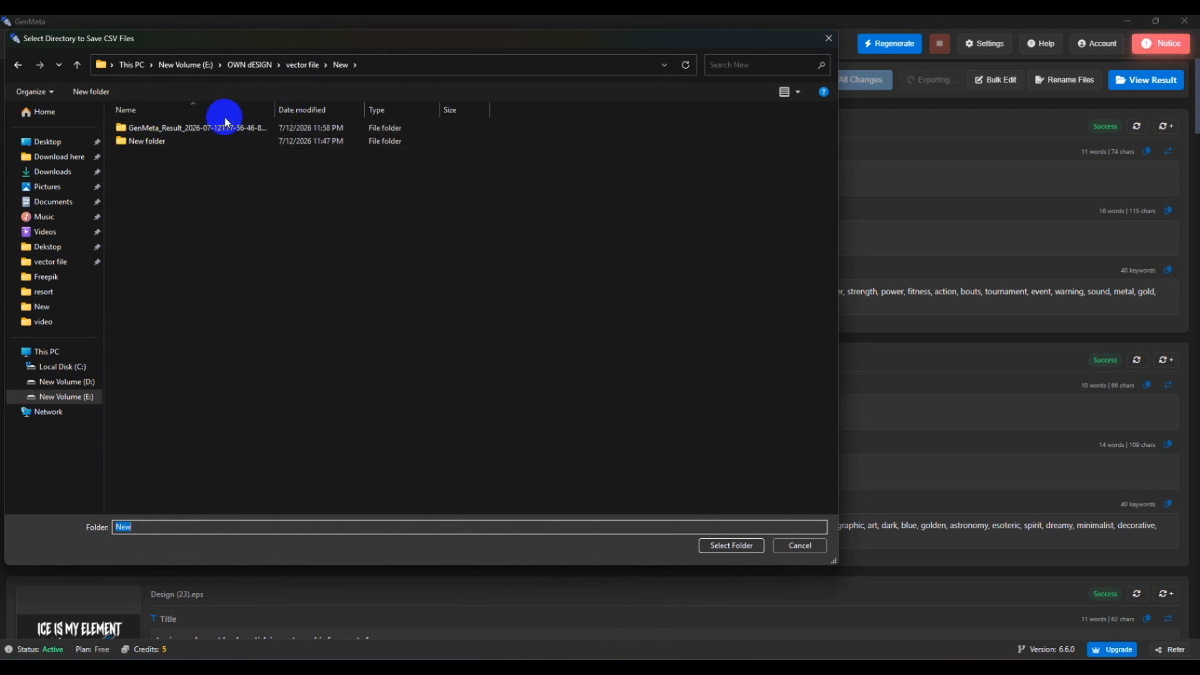
double_click(151, 132)
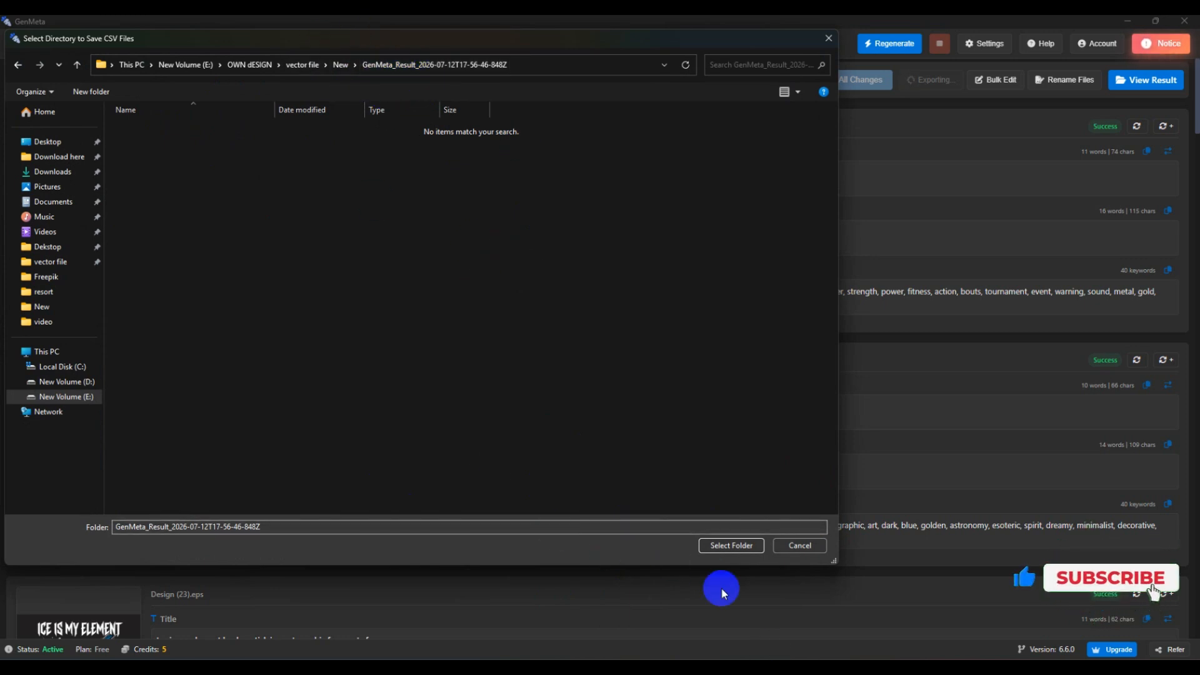
left_click(731, 546)
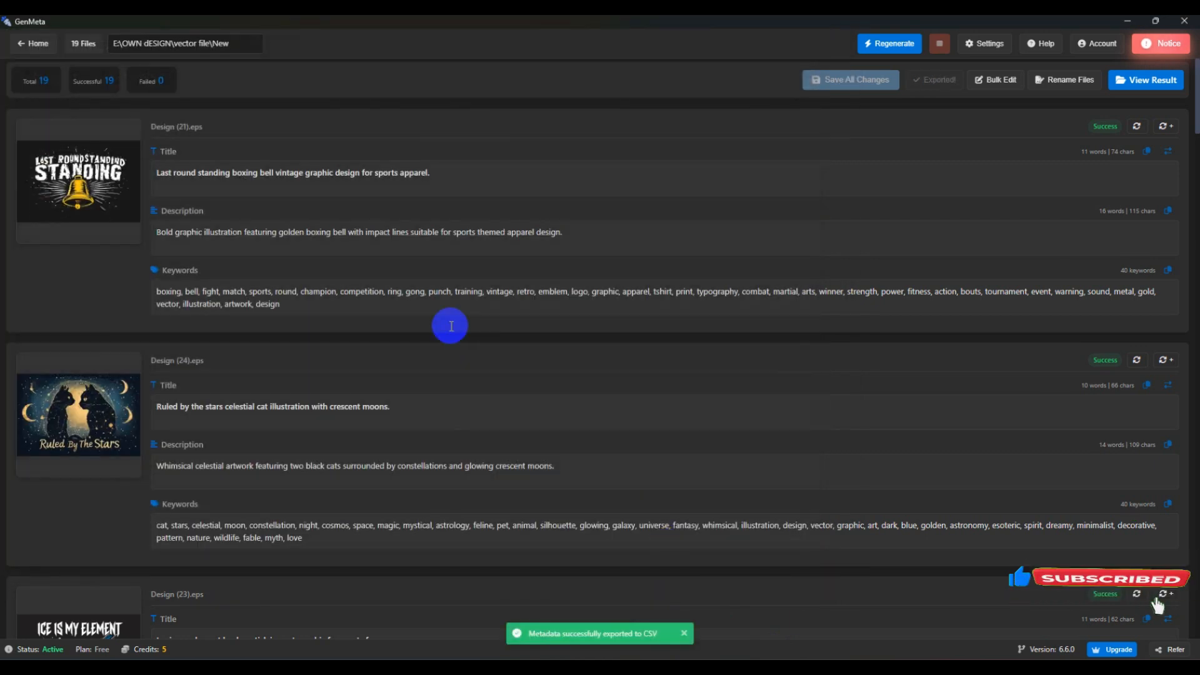
Step: Switch to File Explorer, open the GenMeta_Result folder and check its EPS files from Design (1) to Design (28)
mouse_move(586, 653)
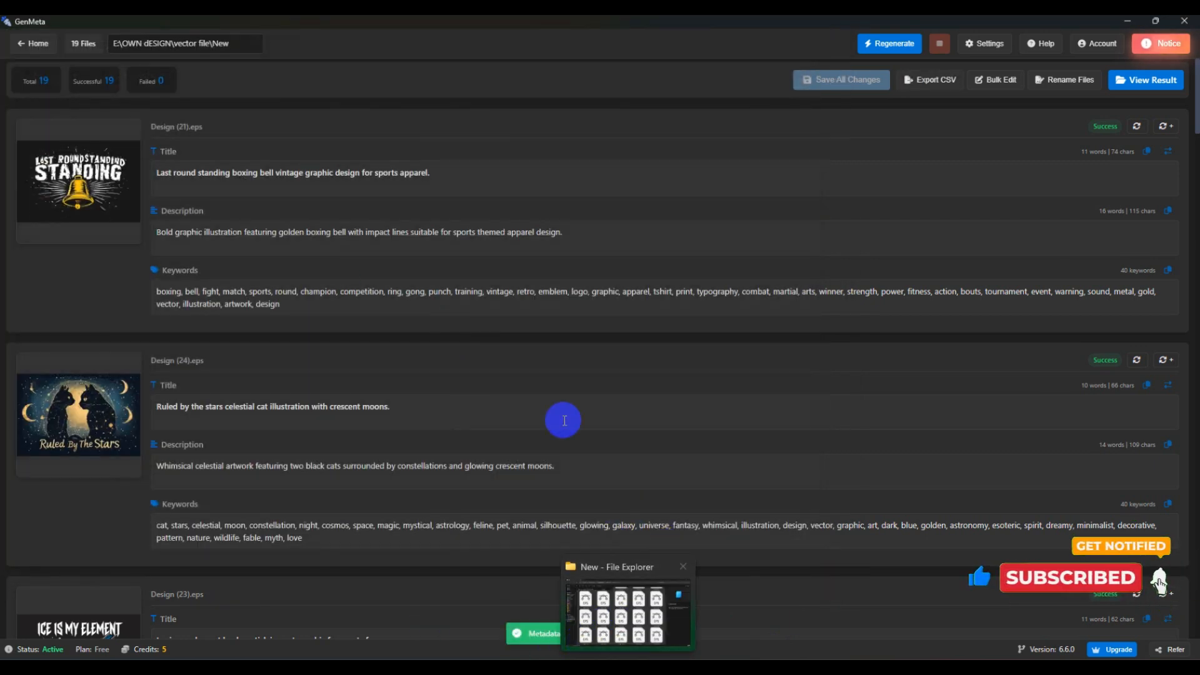
left_click(628, 612)
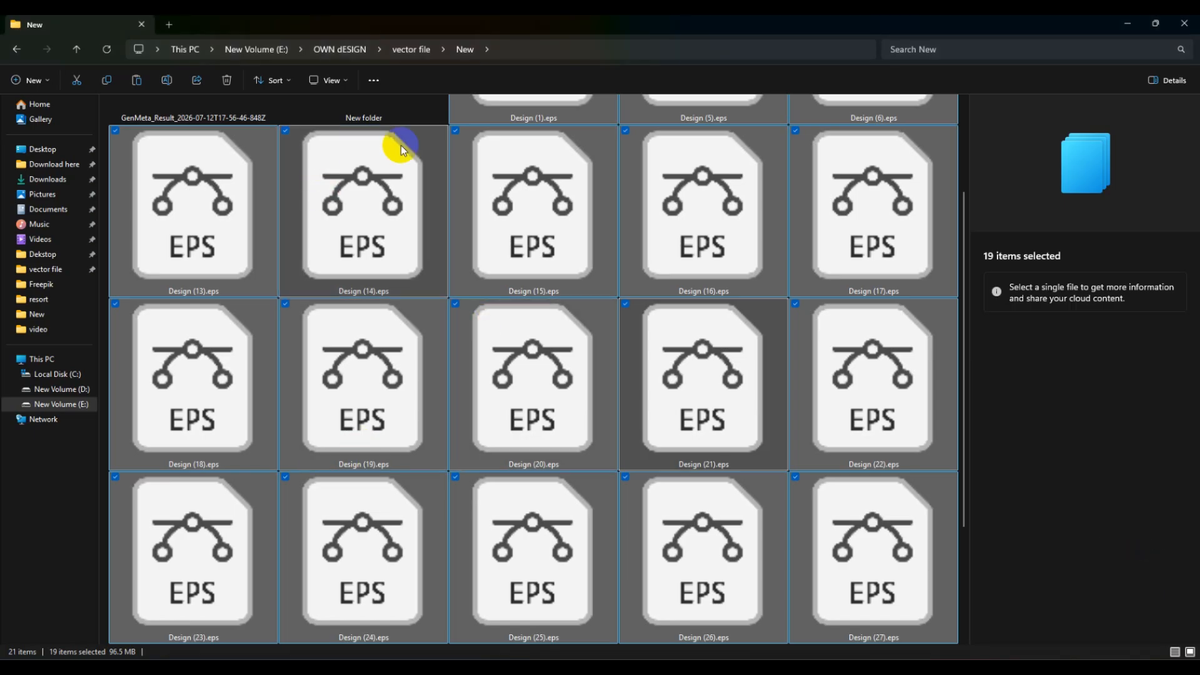
scroll(396, 148, "up", 2)
double_click(189, 223)
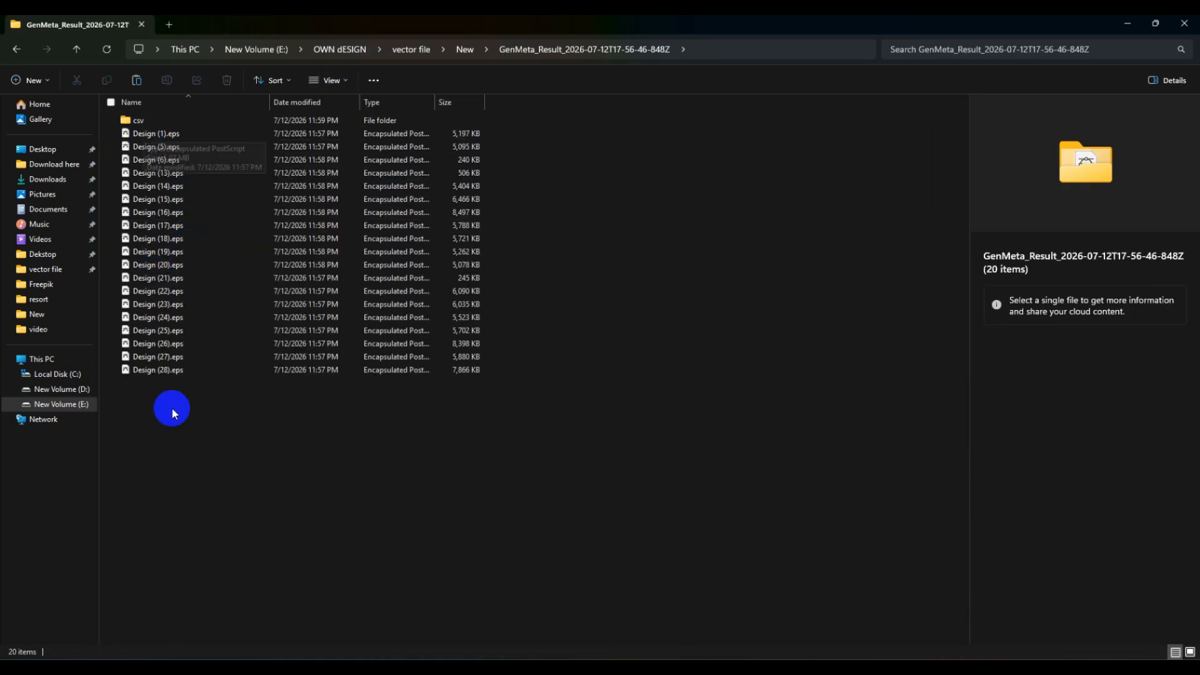
left_click(156, 369)
left_click(171, 132)
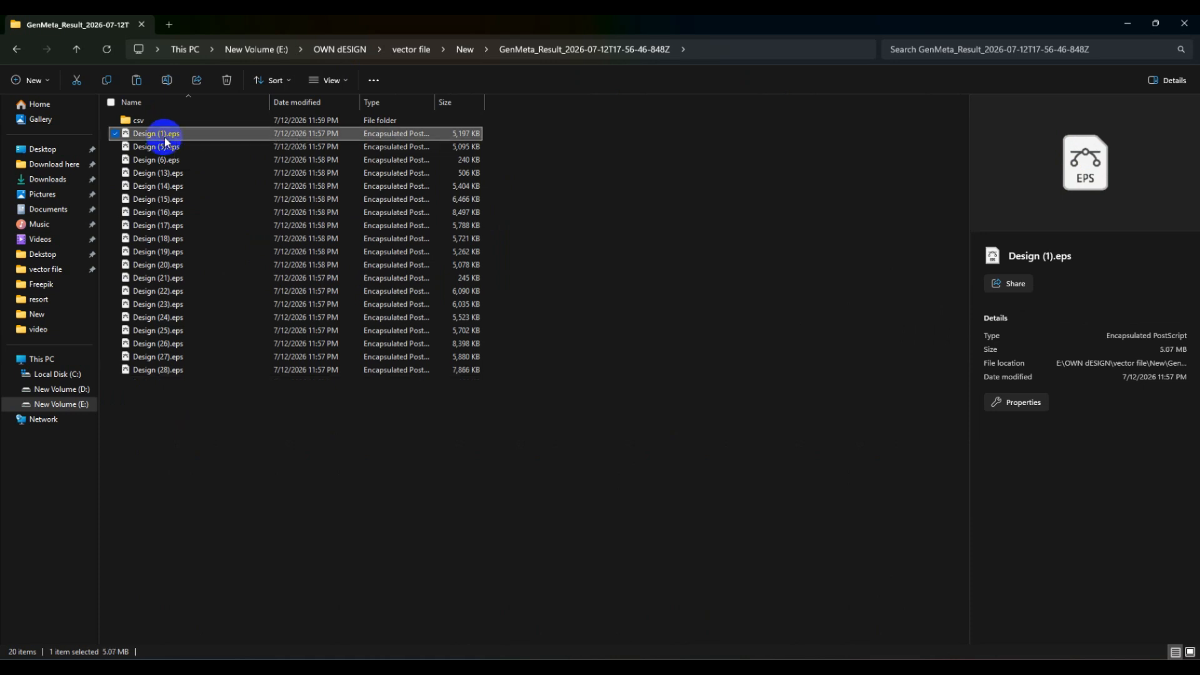
left_click(178, 371)
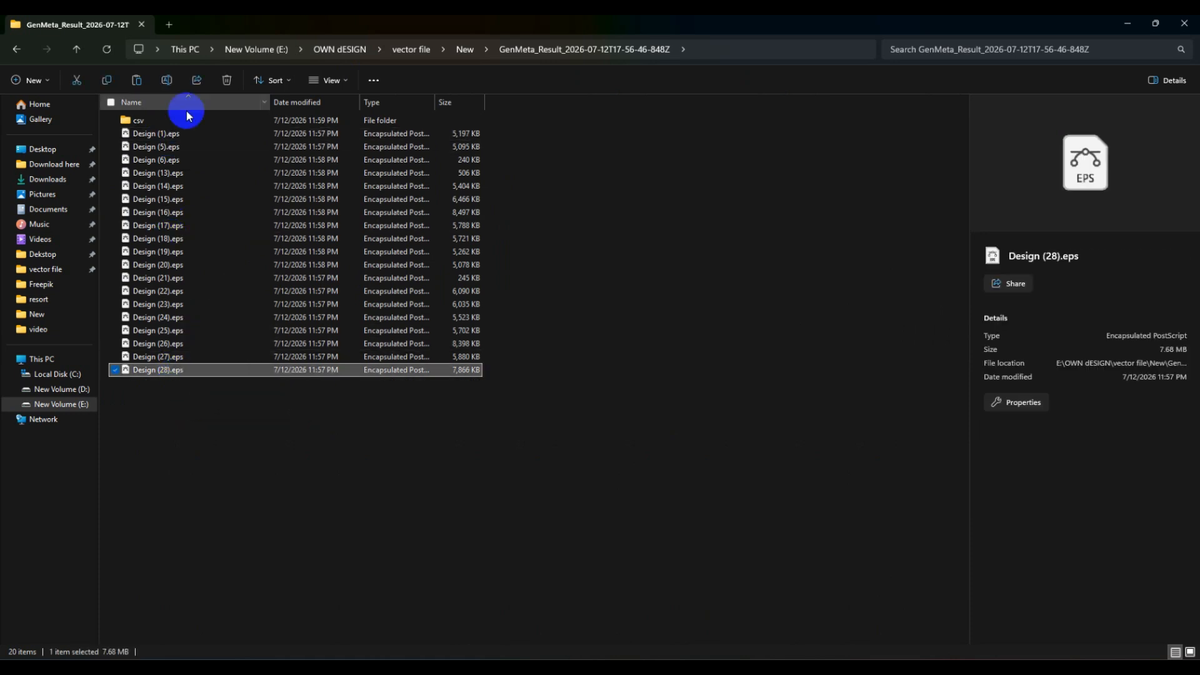
Step: Check the exported file in the csv folder, then go back up to the New folder
double_click(145, 118)
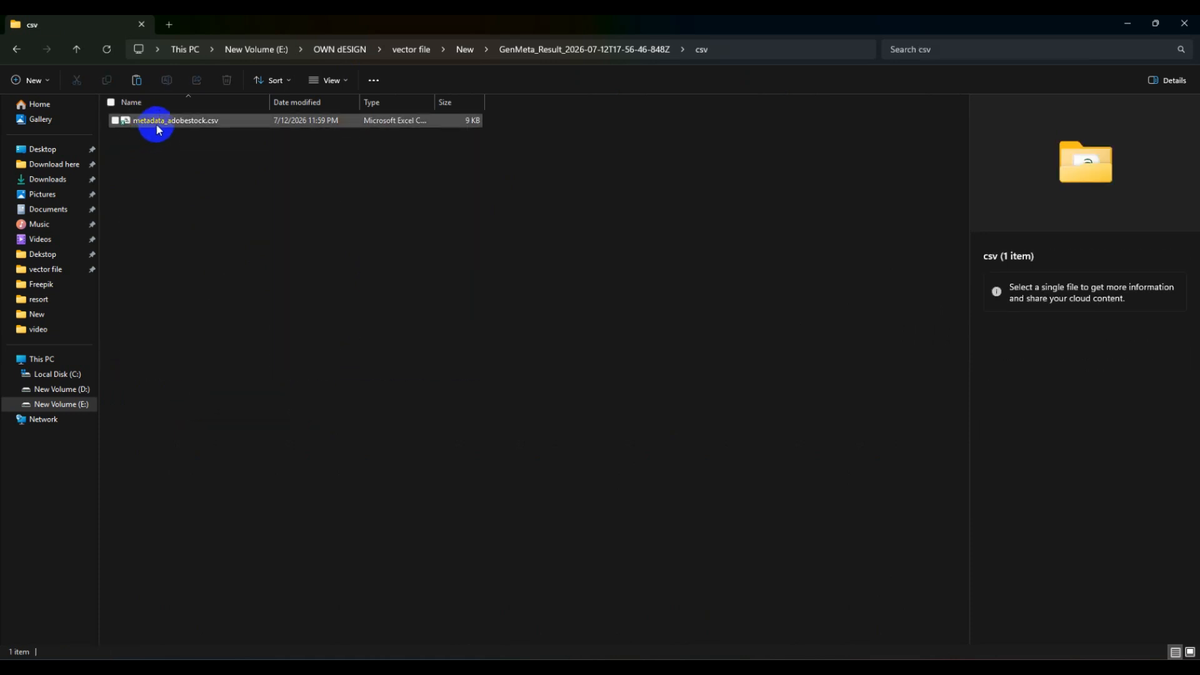
left_click(528, 50)
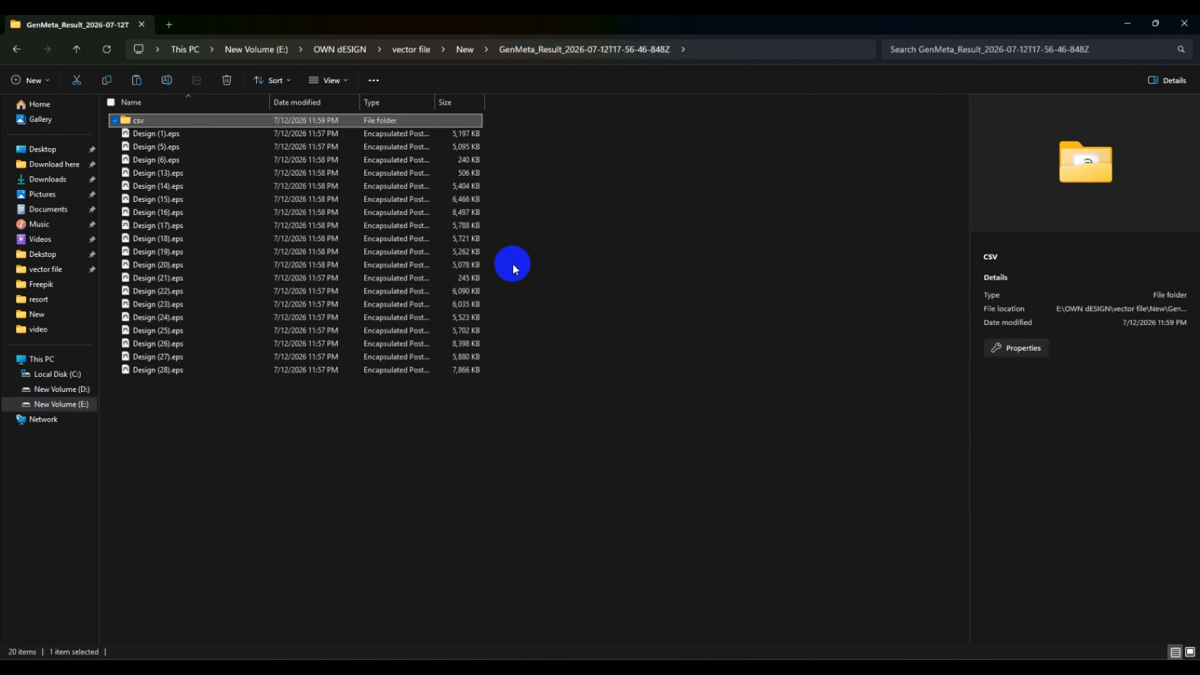
left_click(650, 250)
left_click(466, 49)
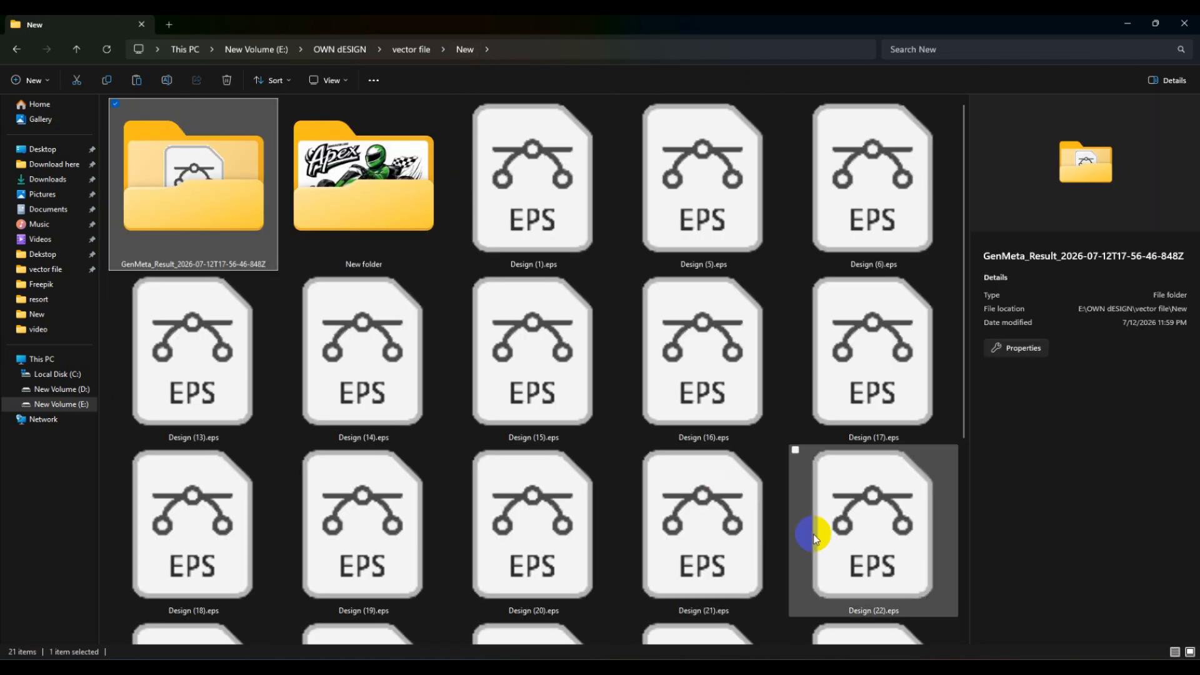
Step: Look over the EPS files in the New folder and the Adobe Stock upload page in the browser
scroll(750, 481, "down", 4)
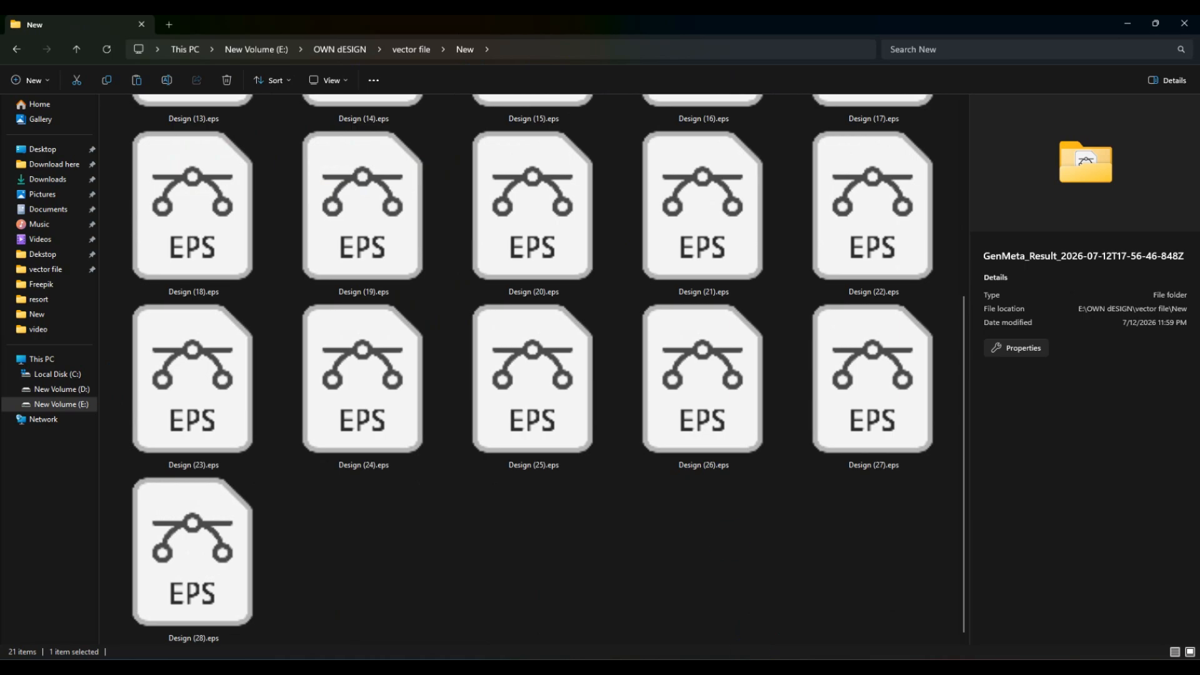
left_click(562, 669)
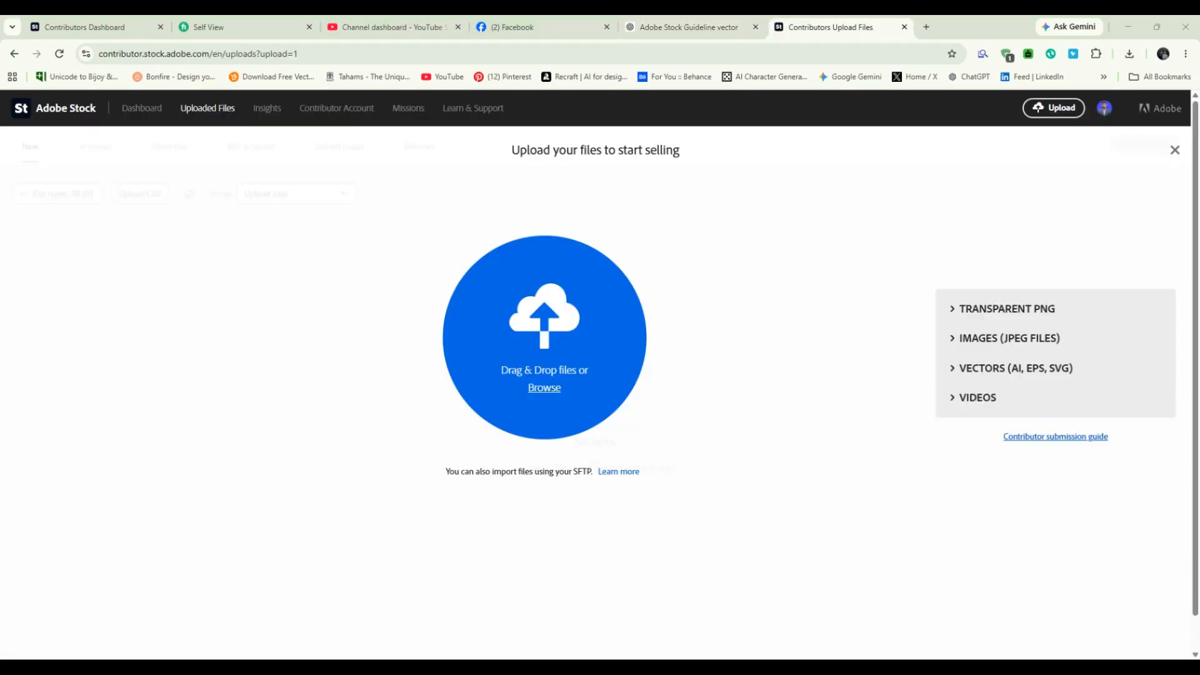
left_click(563, 669)
scroll(332, 407, "up", 4)
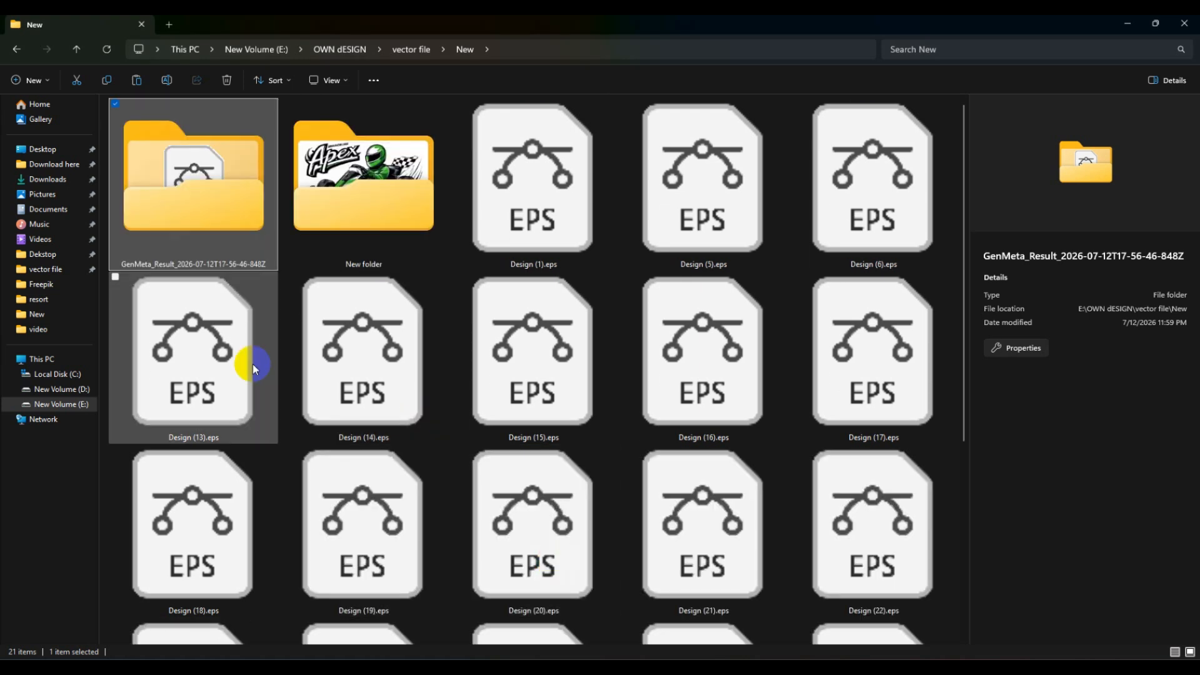
scroll(475, 469, "down", 4)
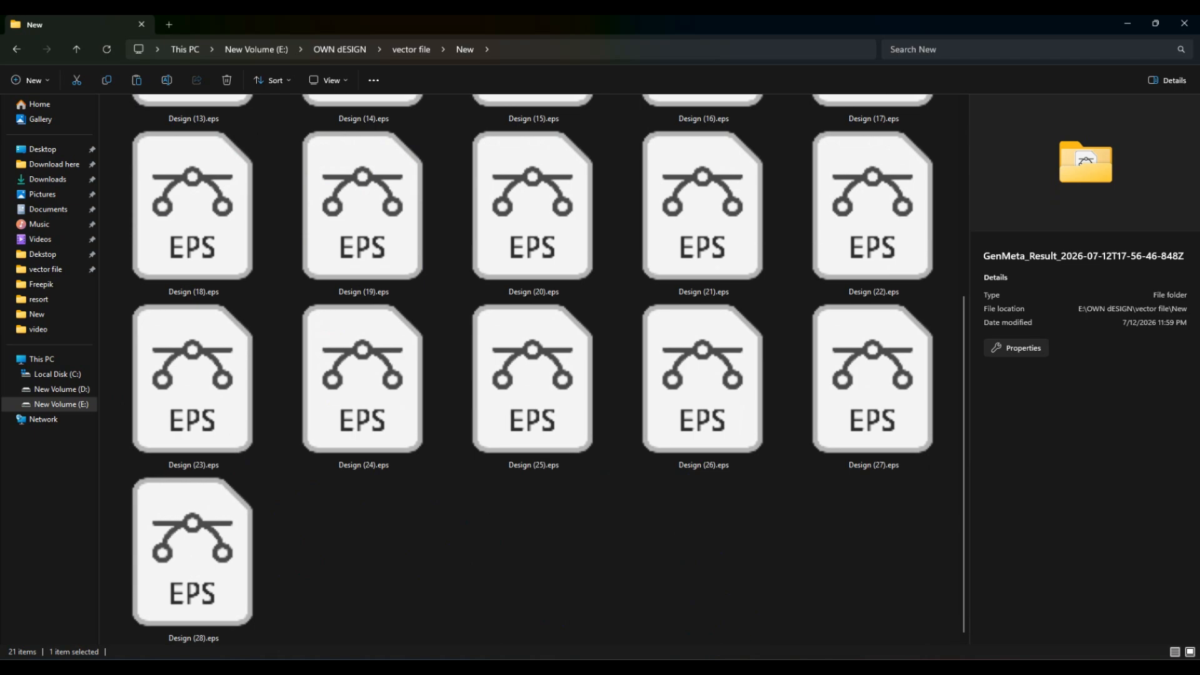
left_click(738, 668)
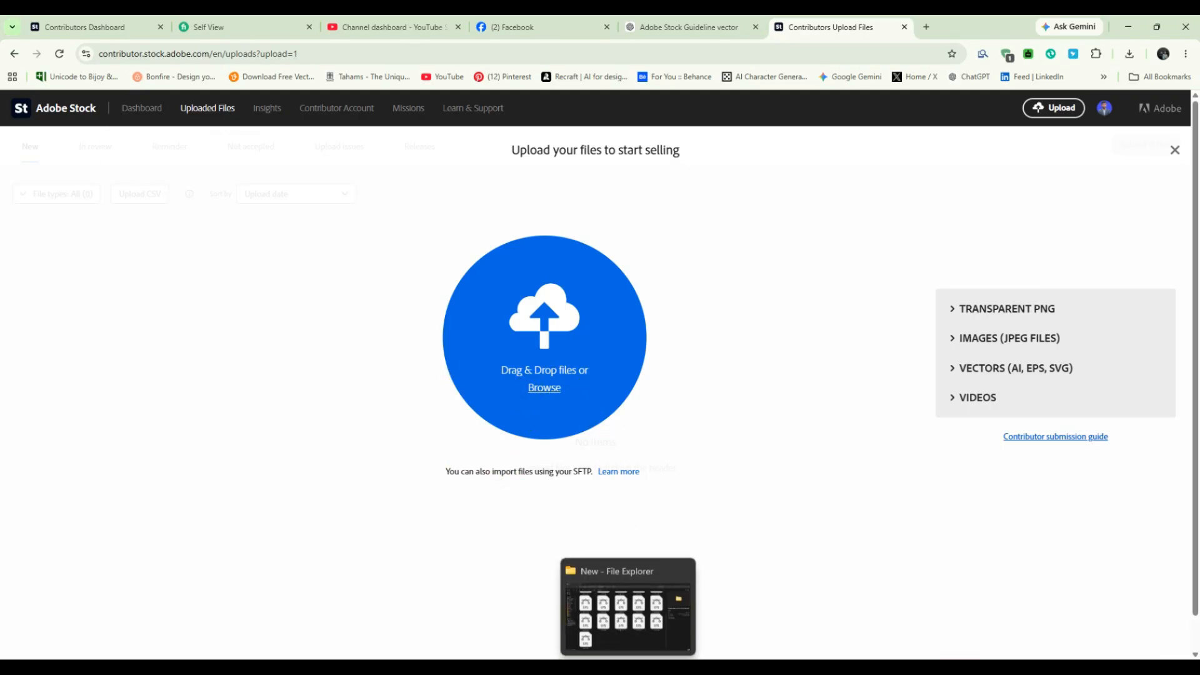
left_click(627, 668)
Step: Select Design (1).eps through Design (28).eps in the New folder and upload them to the Adobe Stock contributor page in the browser
scroll(370, 444, "up", 4)
left_click(476, 218)
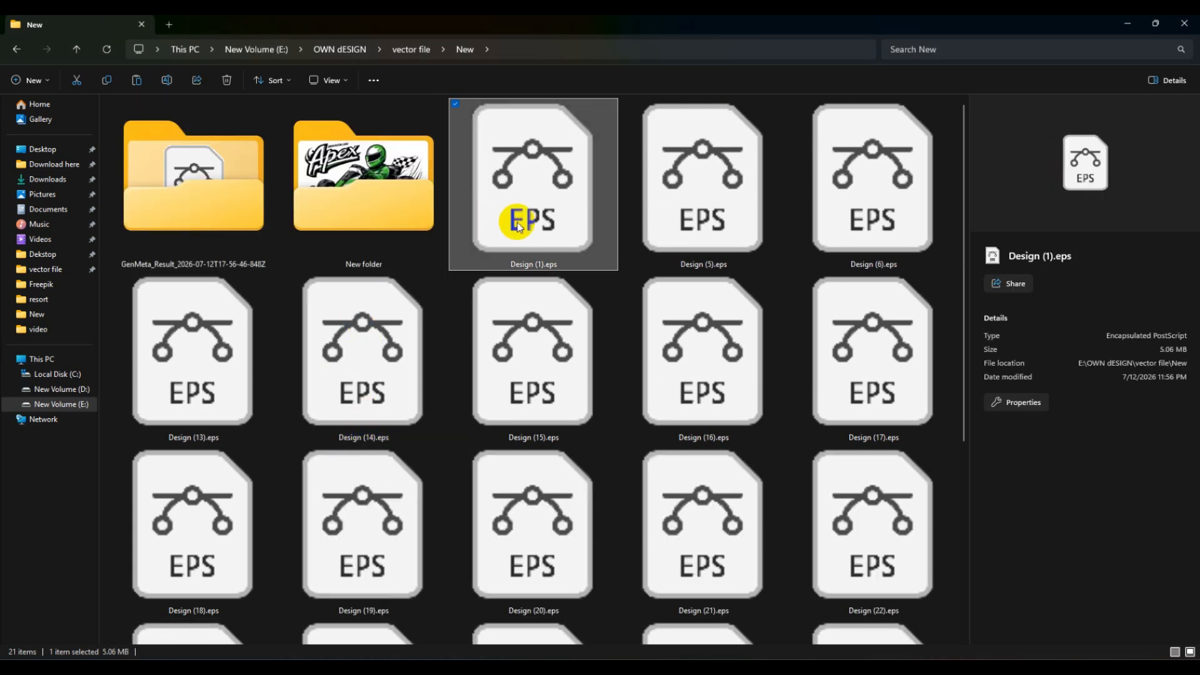
scroll(458, 494, "down", 4)
left_click(202, 523, "shift")
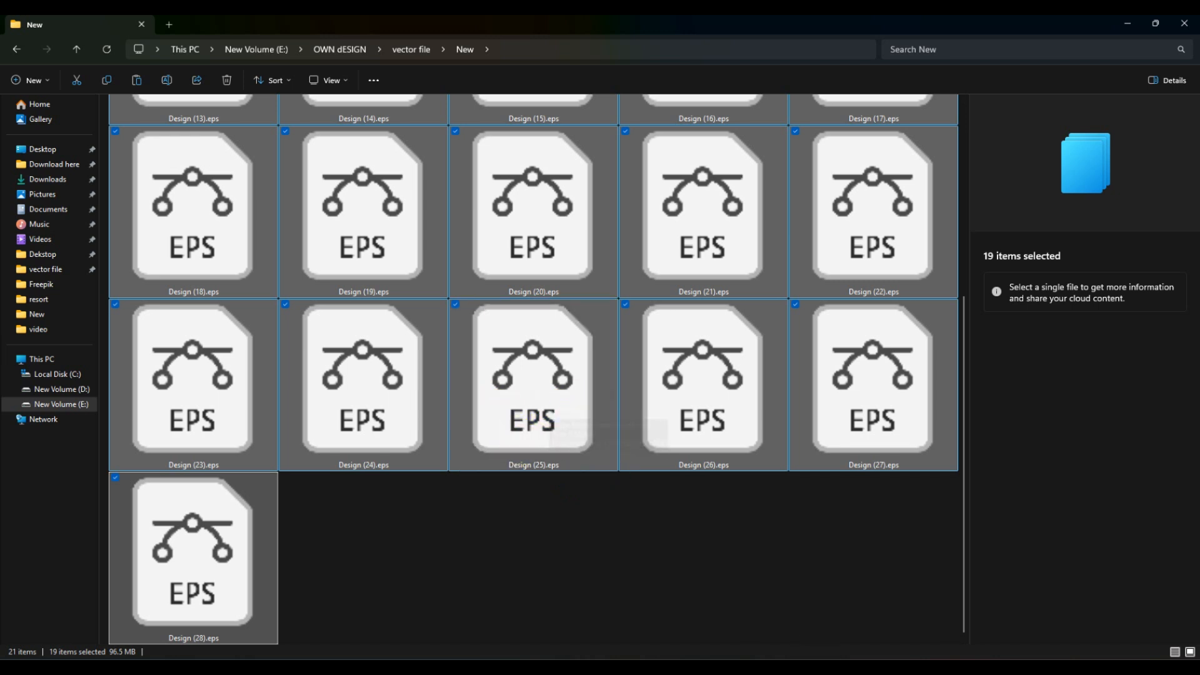
left_click_drag(543, 421, 827, 657)
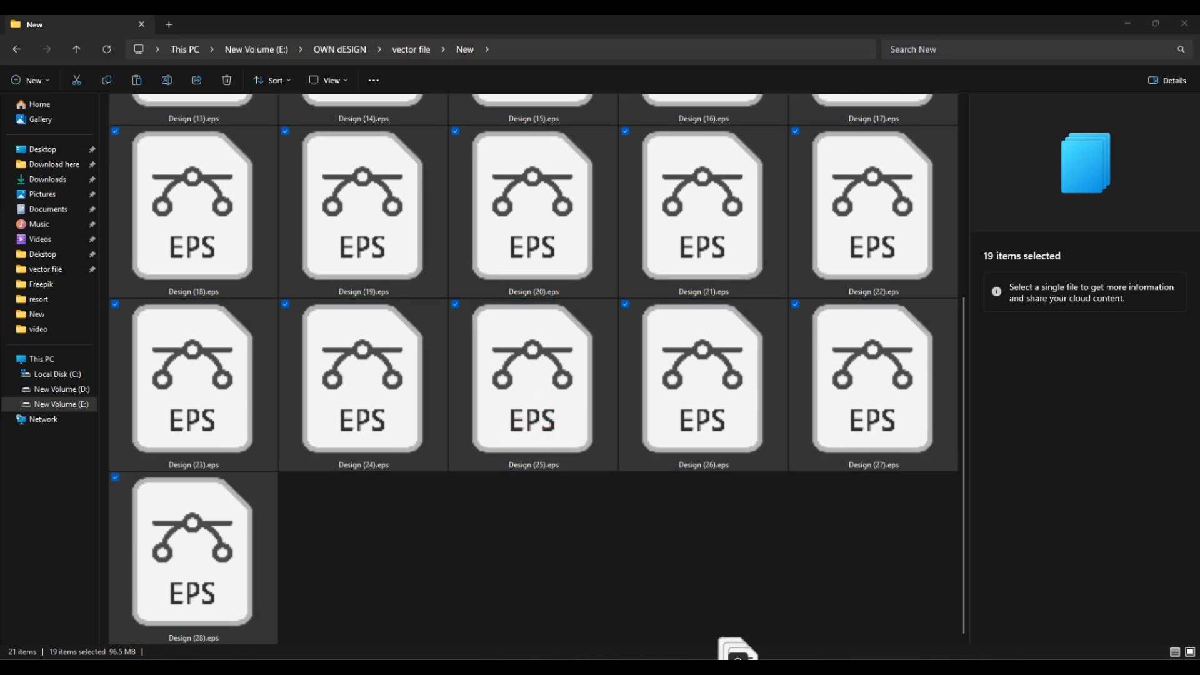
left_click_drag(737, 656, 497, 378)
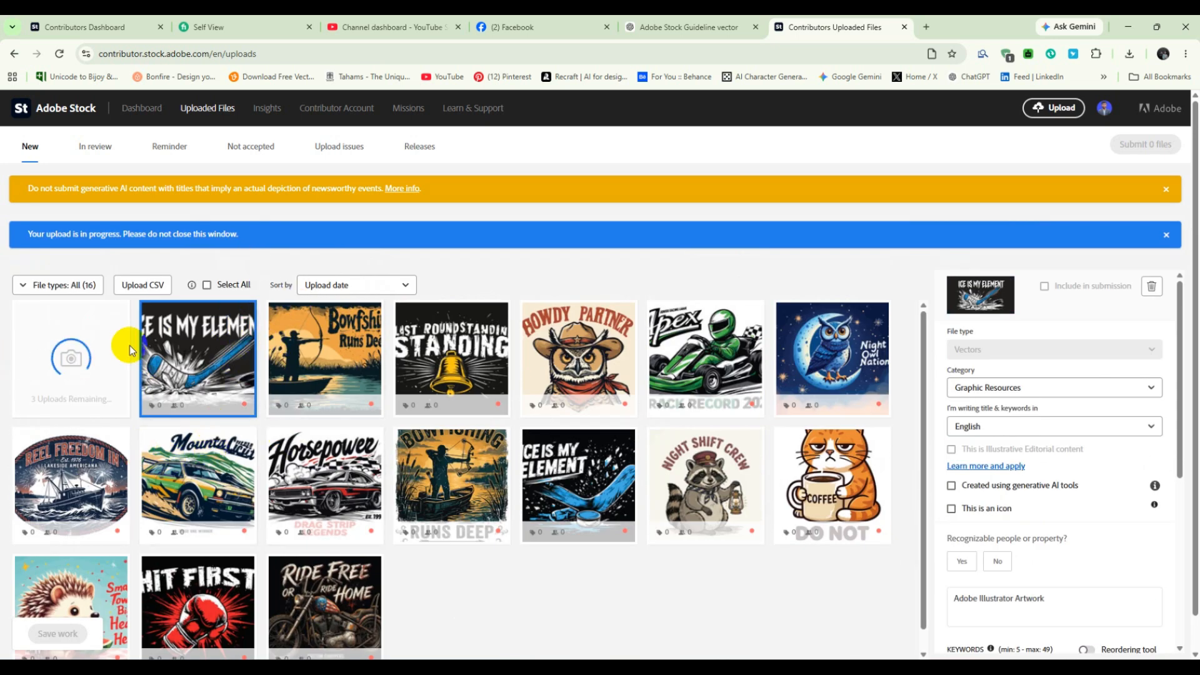
Step: Examine the uploaded designs on the Uploaded Files page, including the details of the Ice Is My Element and bowfishing artworks
scroll(381, 508, "down", 2)
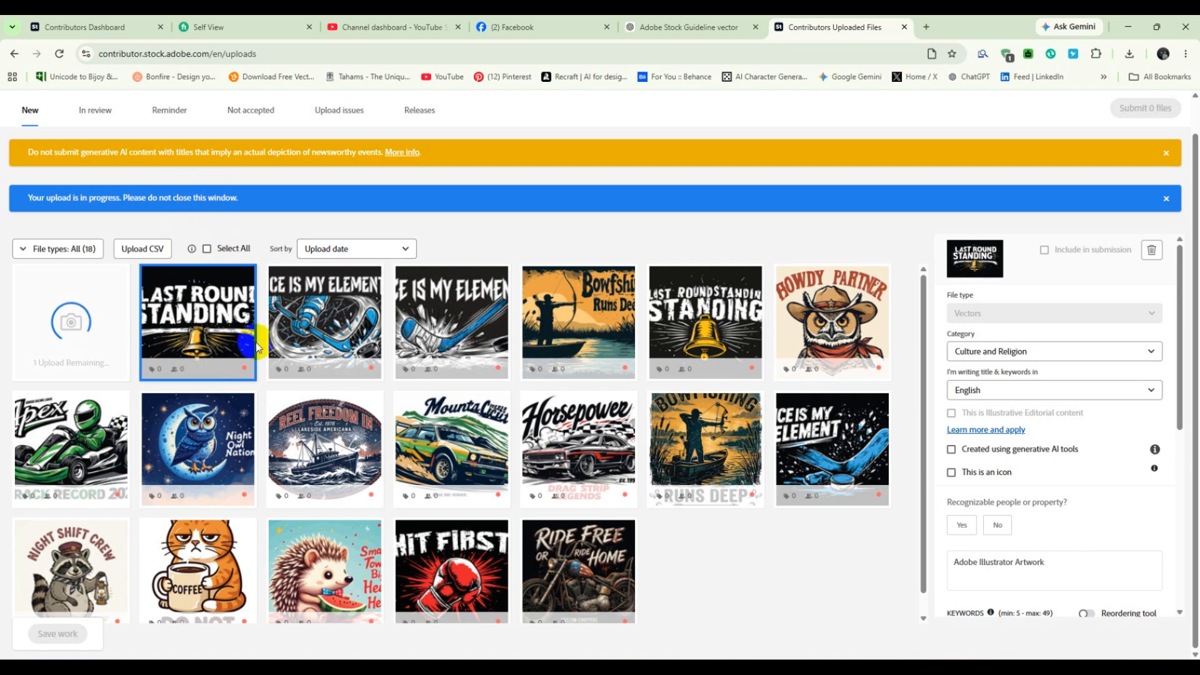
scroll(210, 276, "up", 1)
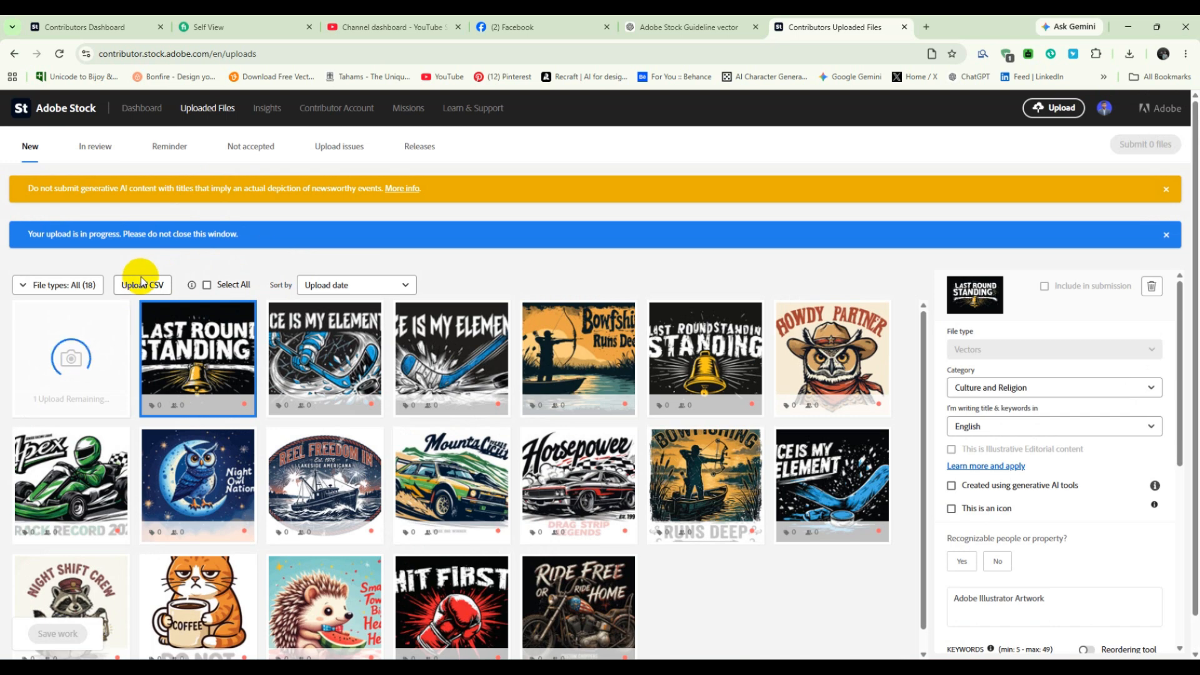
scroll(178, 412, "down", 1)
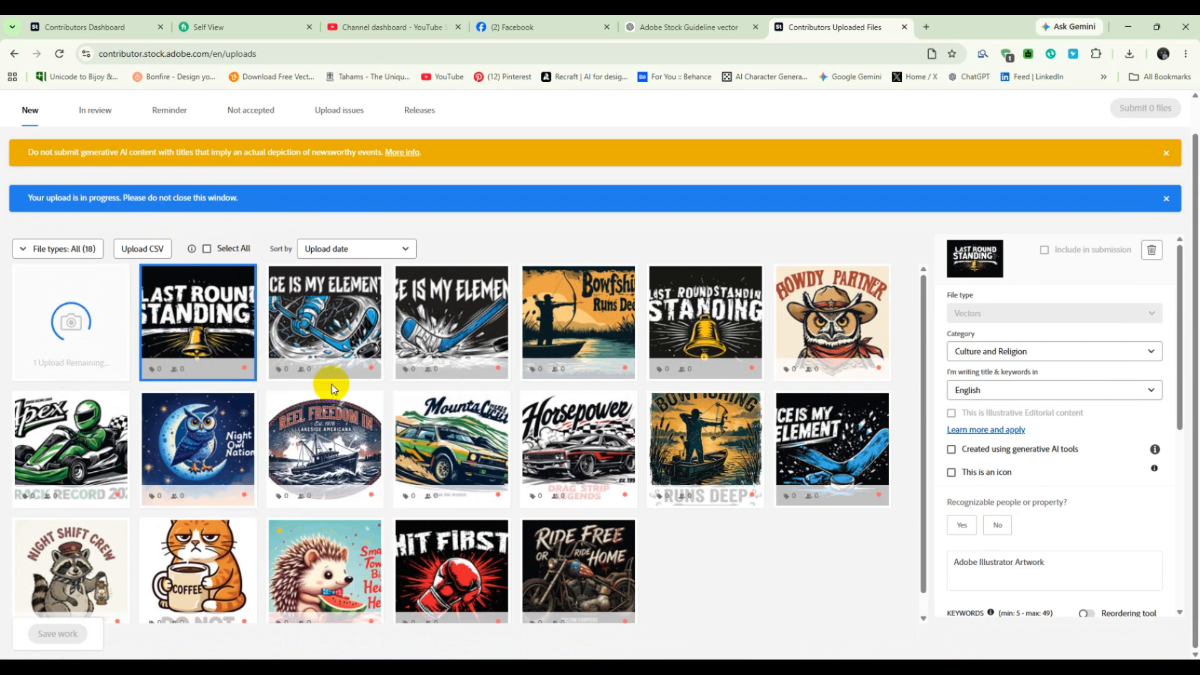
scroll(394, 456, "down", 1)
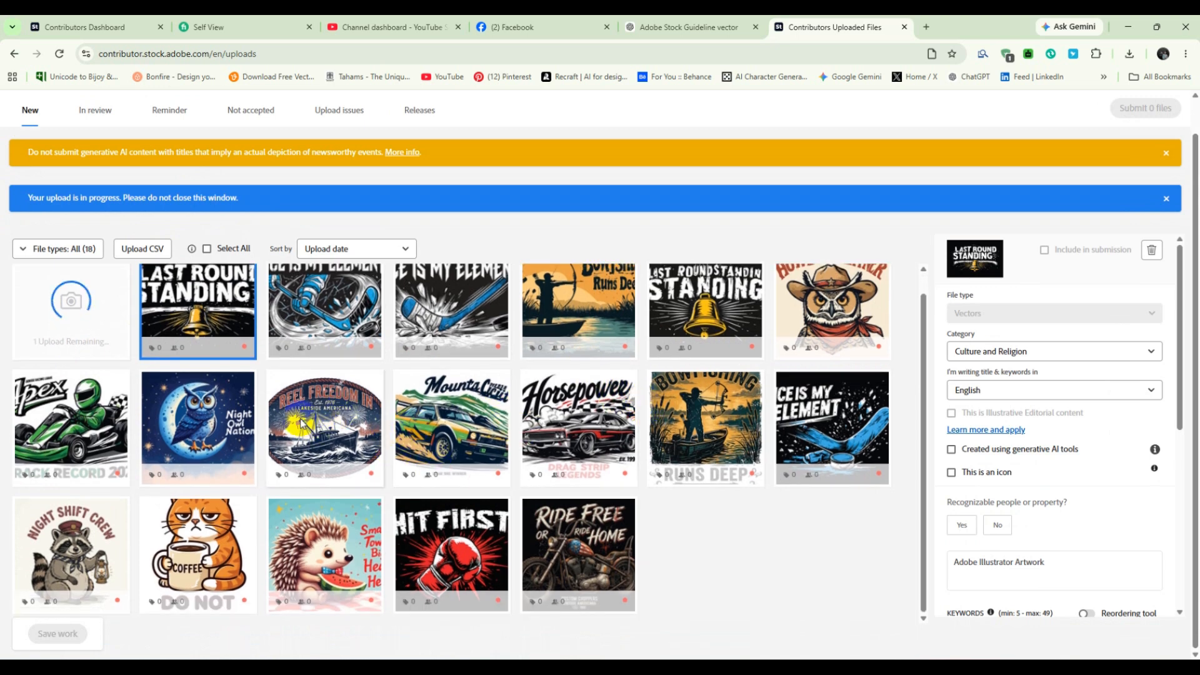
scroll(210, 382, "up", 1)
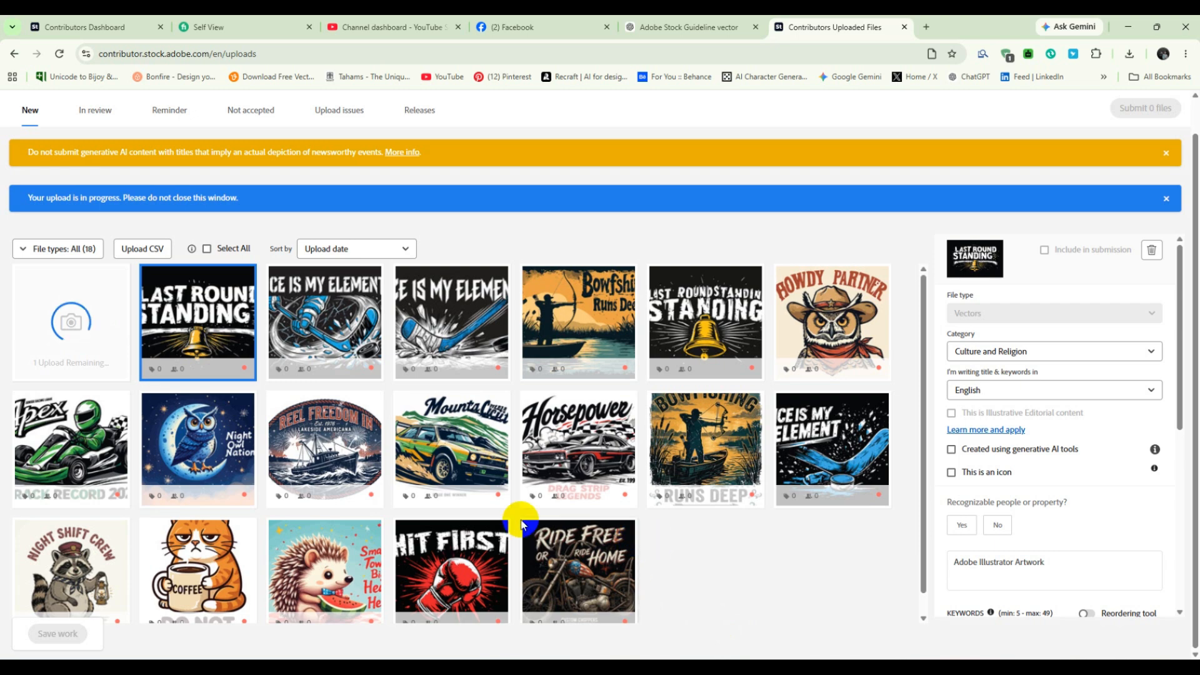
left_click(348, 369)
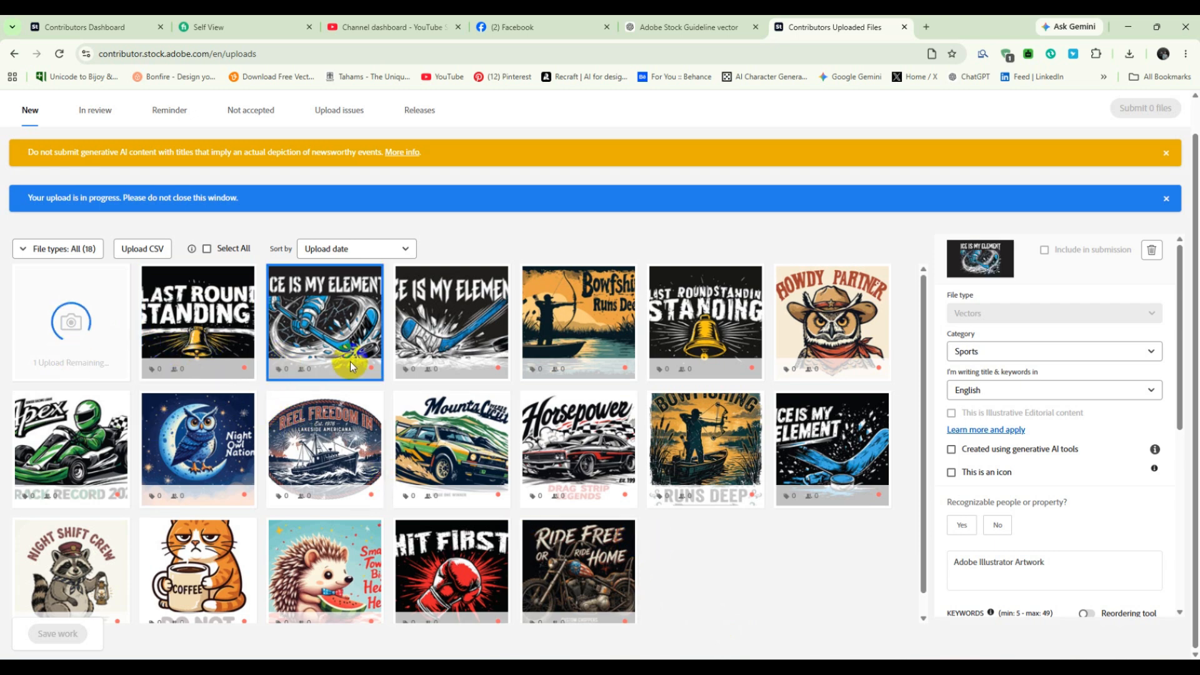
left_click(455, 370)
left_click(575, 375)
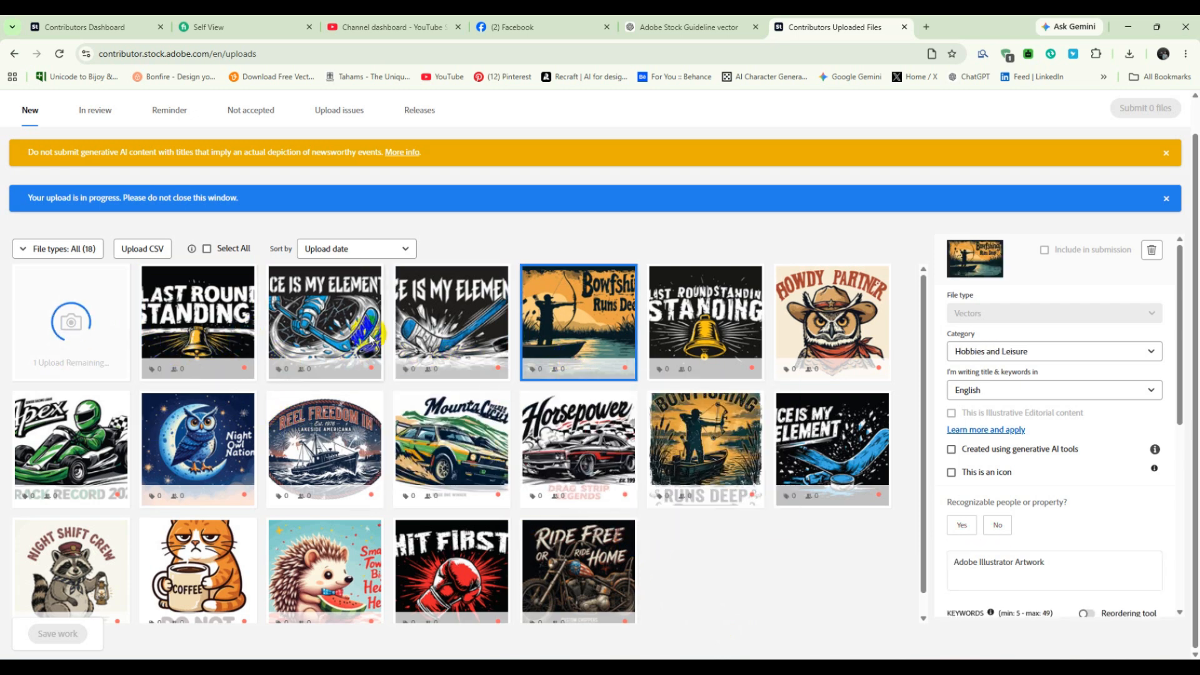
left_click(310, 369)
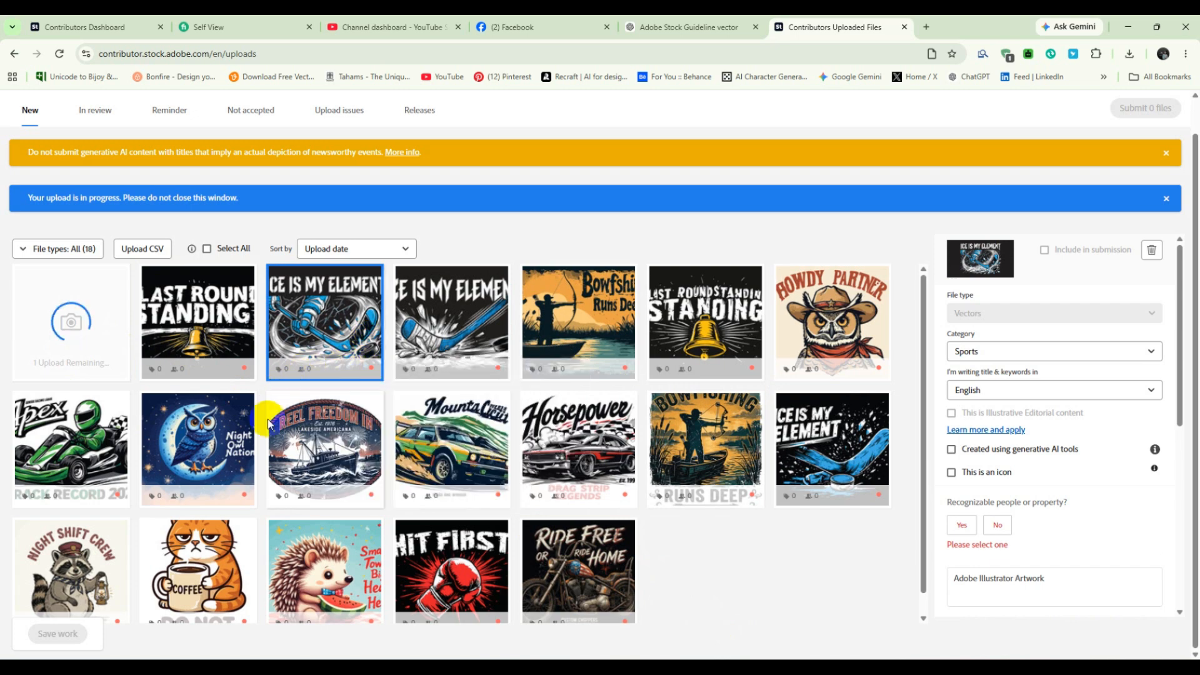
scroll(337, 431, "down", 1)
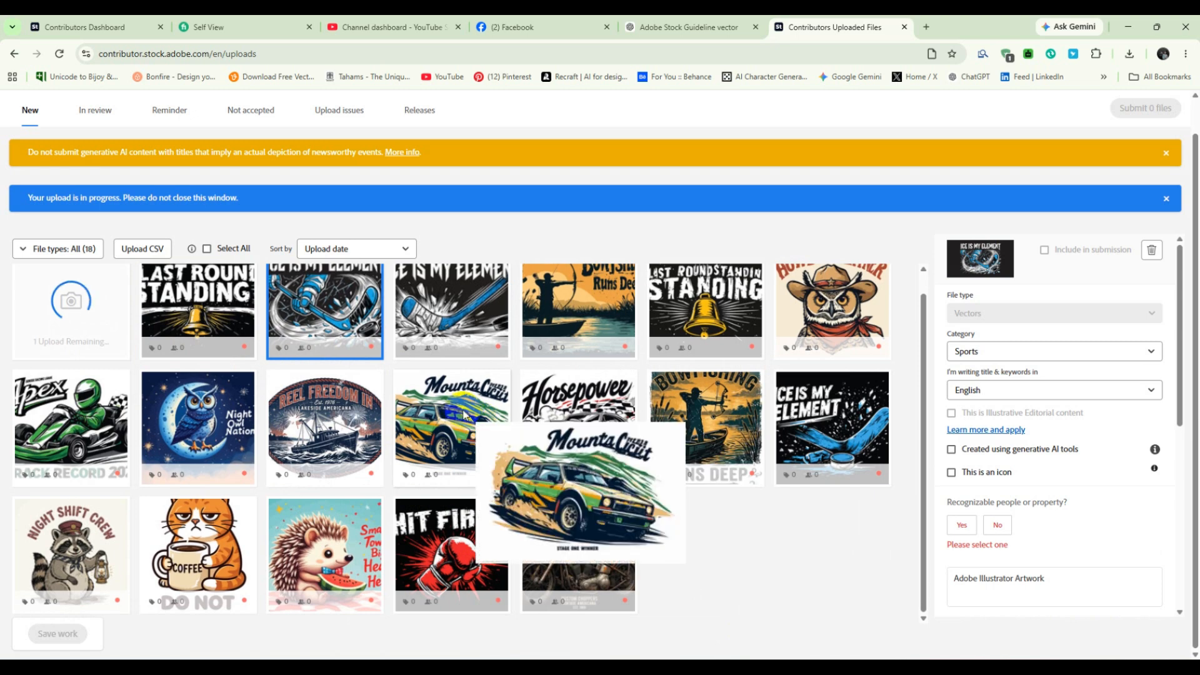
scroll(156, 475, "up", 1)
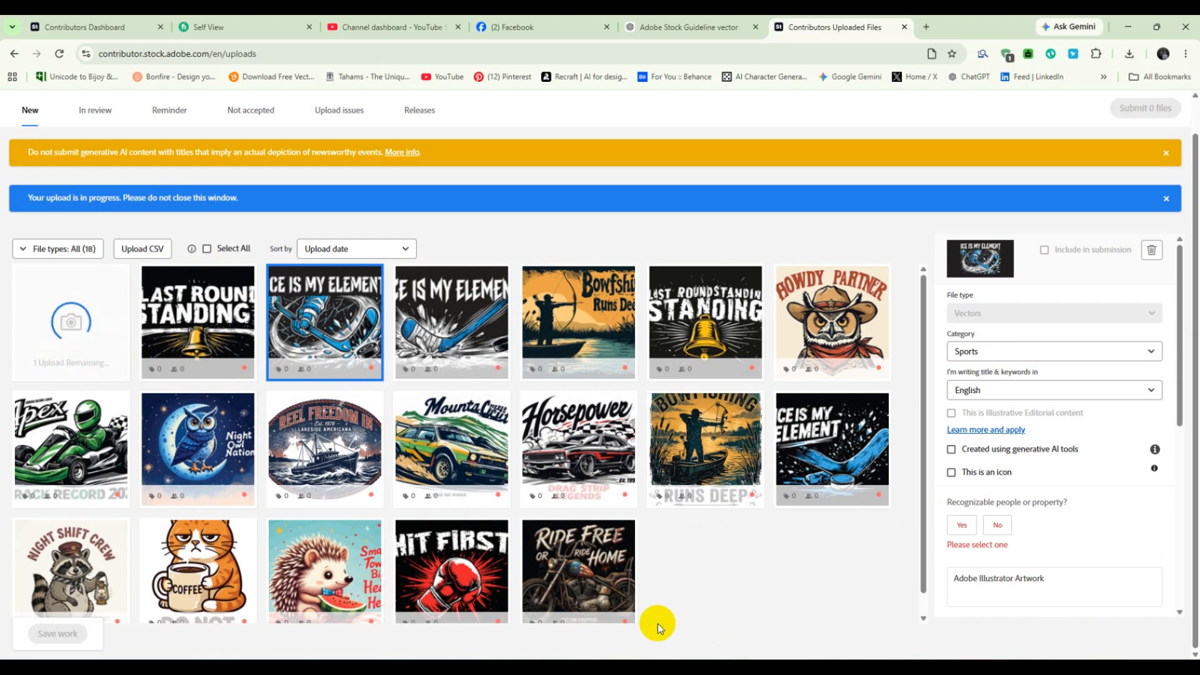
Step: Switch to Illustrator and close all open design documents, Design (1).eps and Design (21).eps through Design (28)
left_click(711, 667)
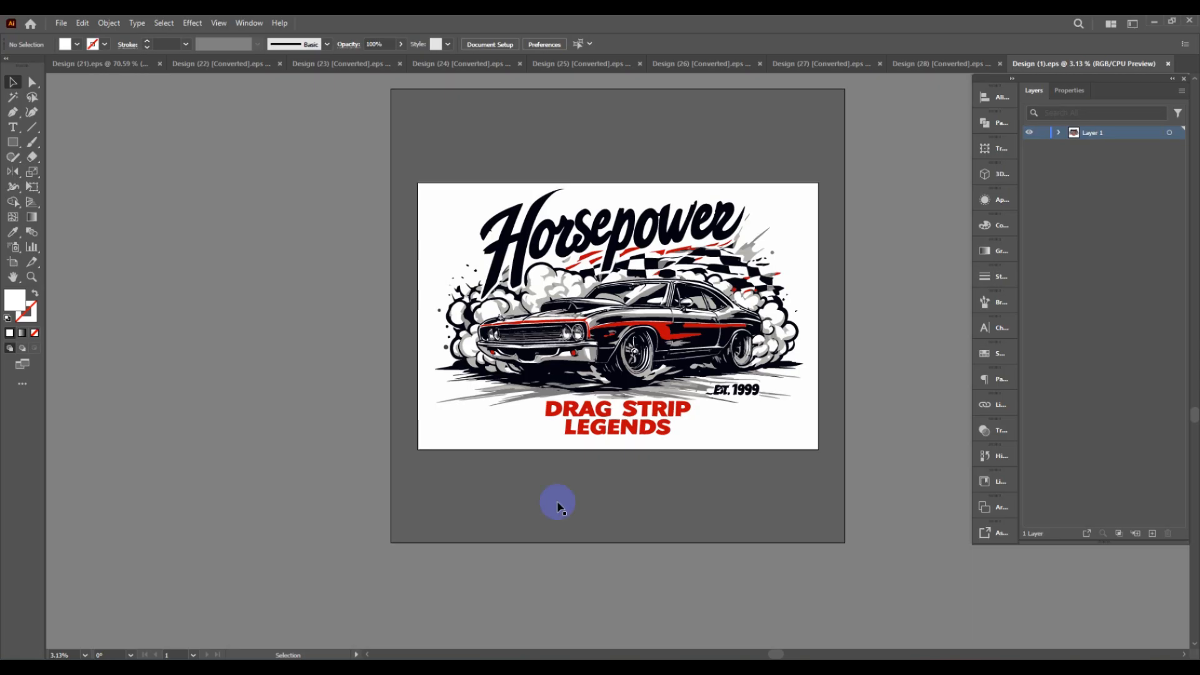
scroll(680, 413, "up", 6)
key("ctrl+w")
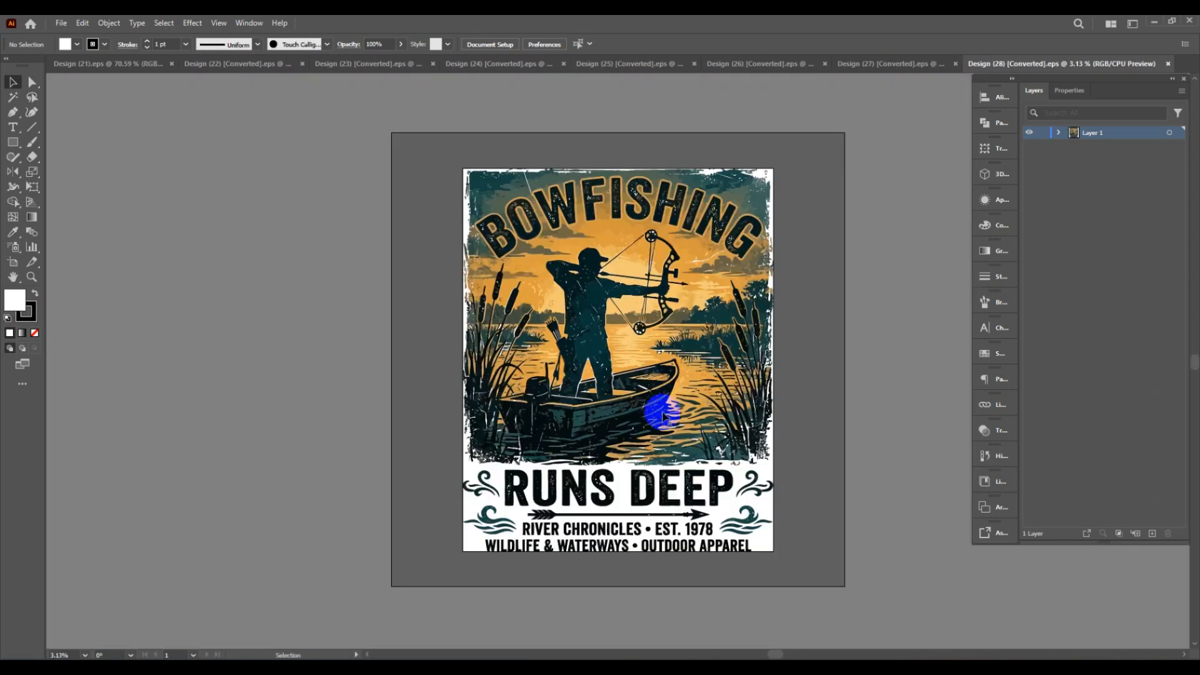
key("ctrl+w")
key("ctrl+w")
key("ctrl+w")
key("ctrl+w")
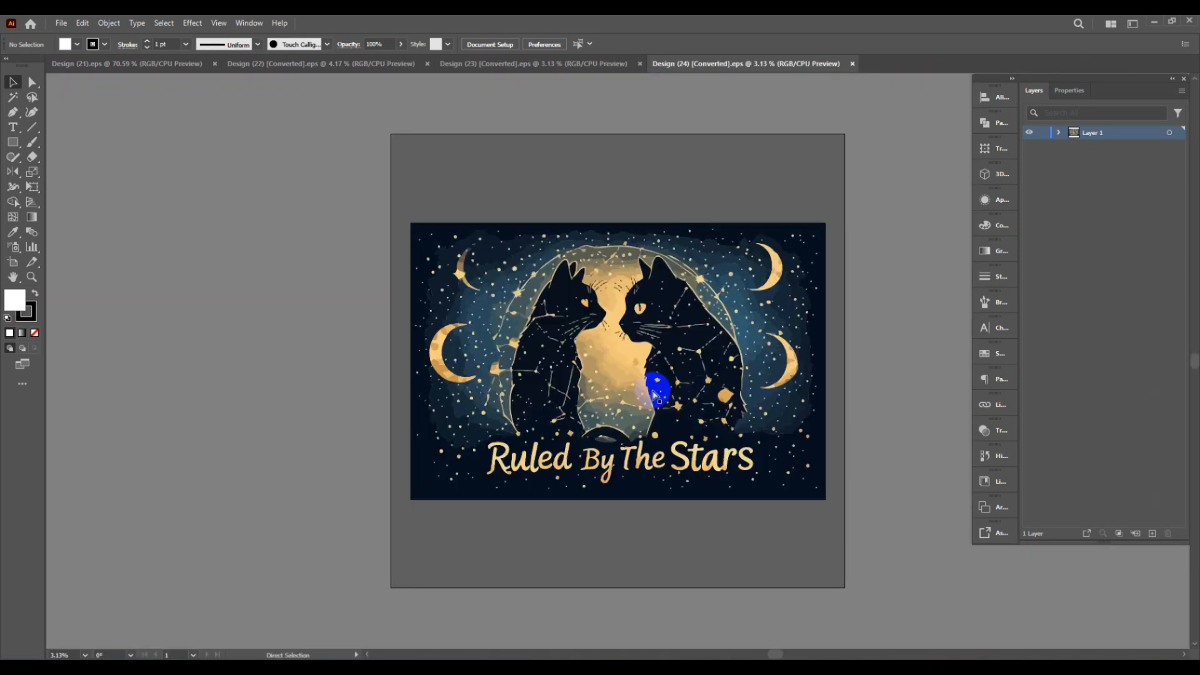
key("ctrl+w")
key("ctrl+w")
key("ctrl+w")
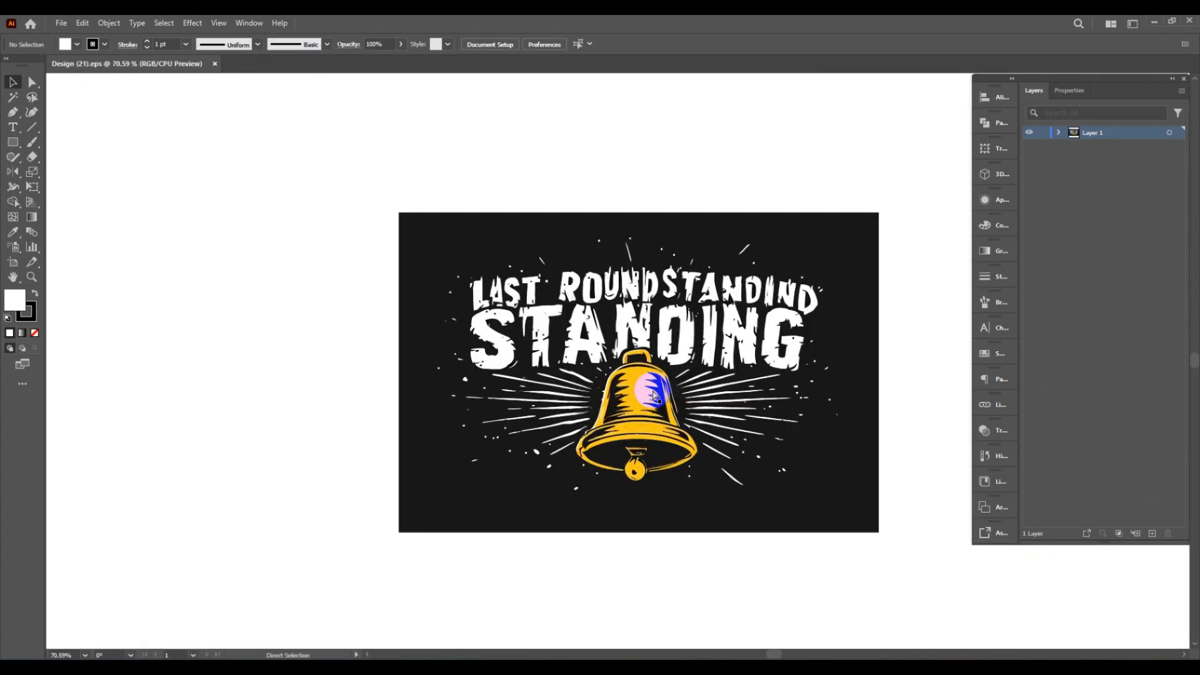
key("ctrl+w")
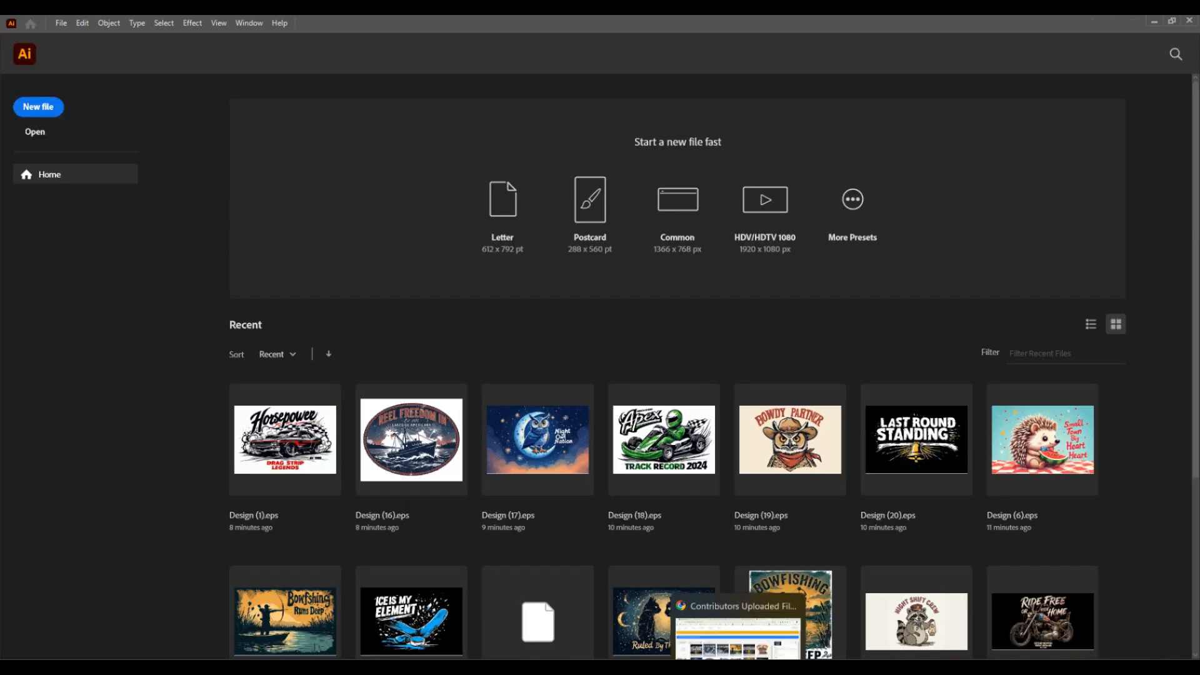
Step: Back in the browser, upload metadata_adobestock.csv from the GenMeta result's csv folder to the uploaded designs and refresh the page to load its data
left_click(737, 667)
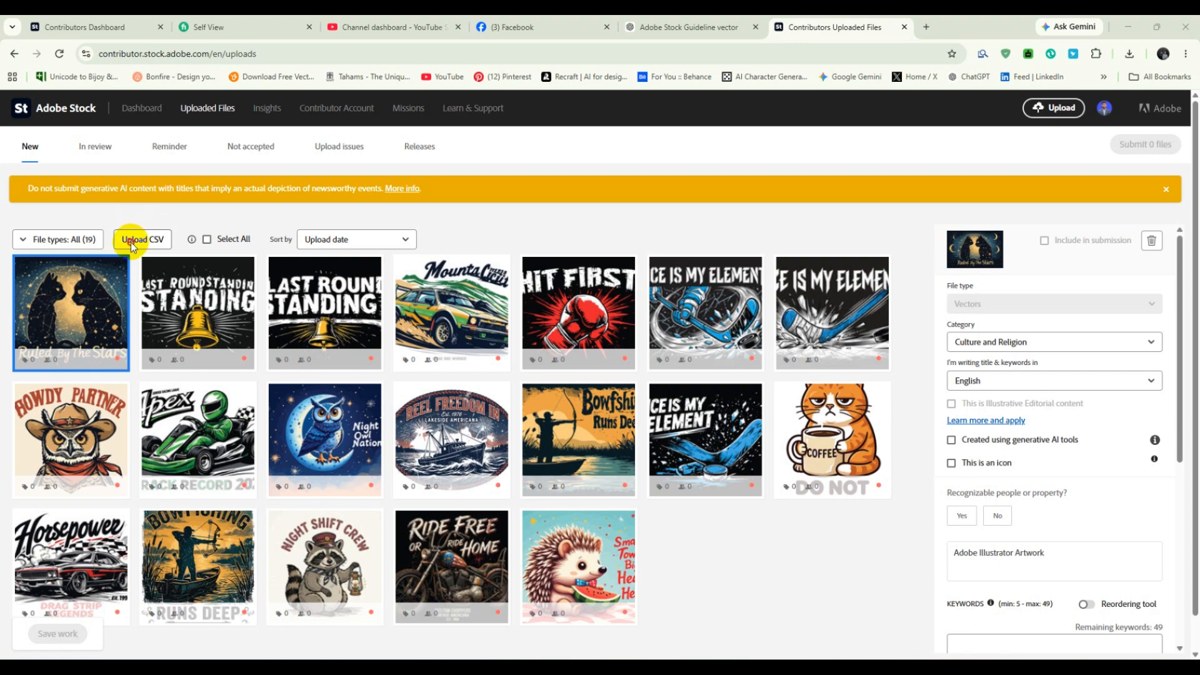
left_click(133, 244)
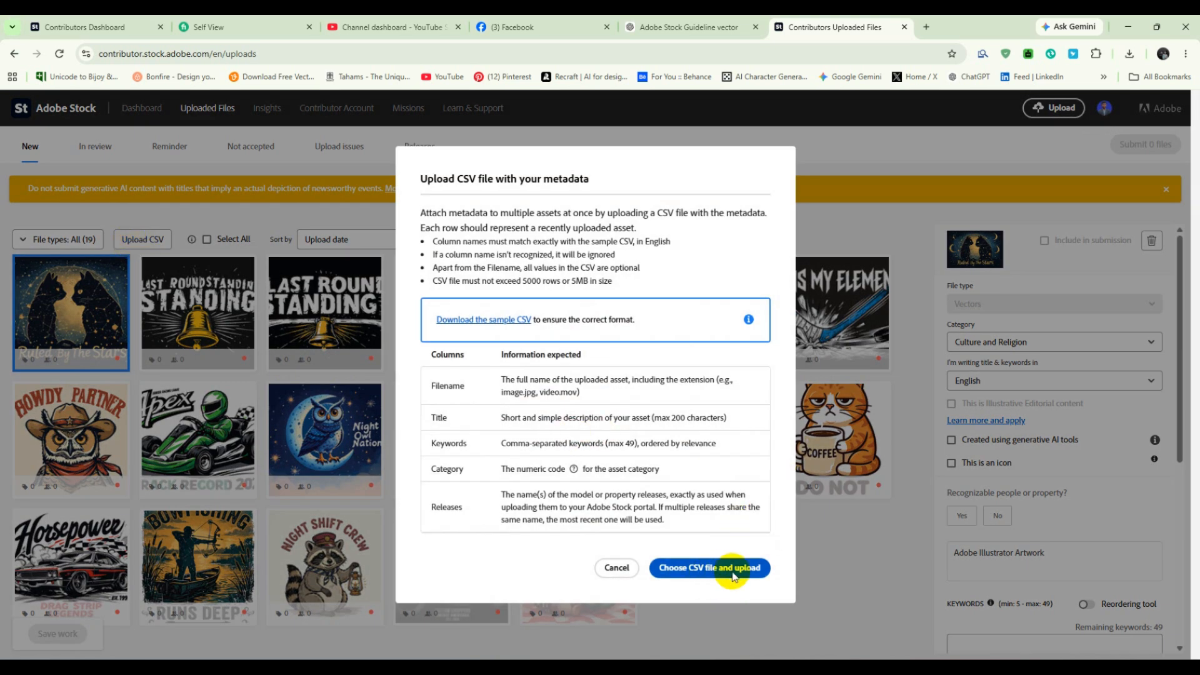
left_click(709, 569)
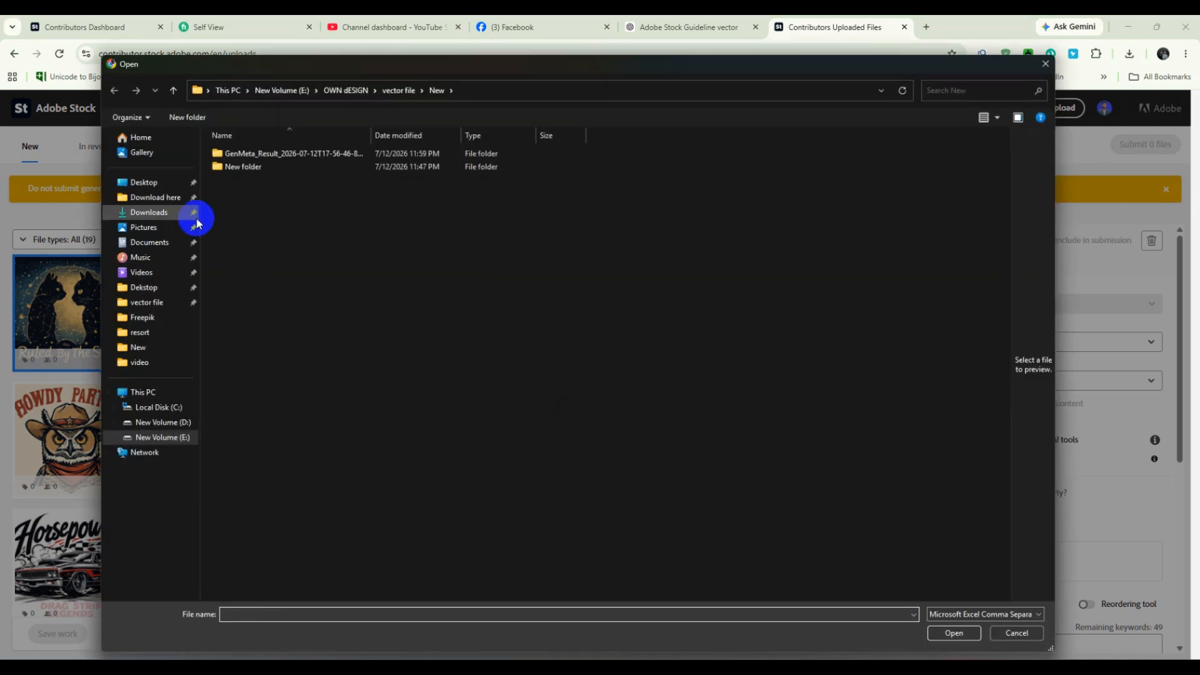
double_click(263, 157)
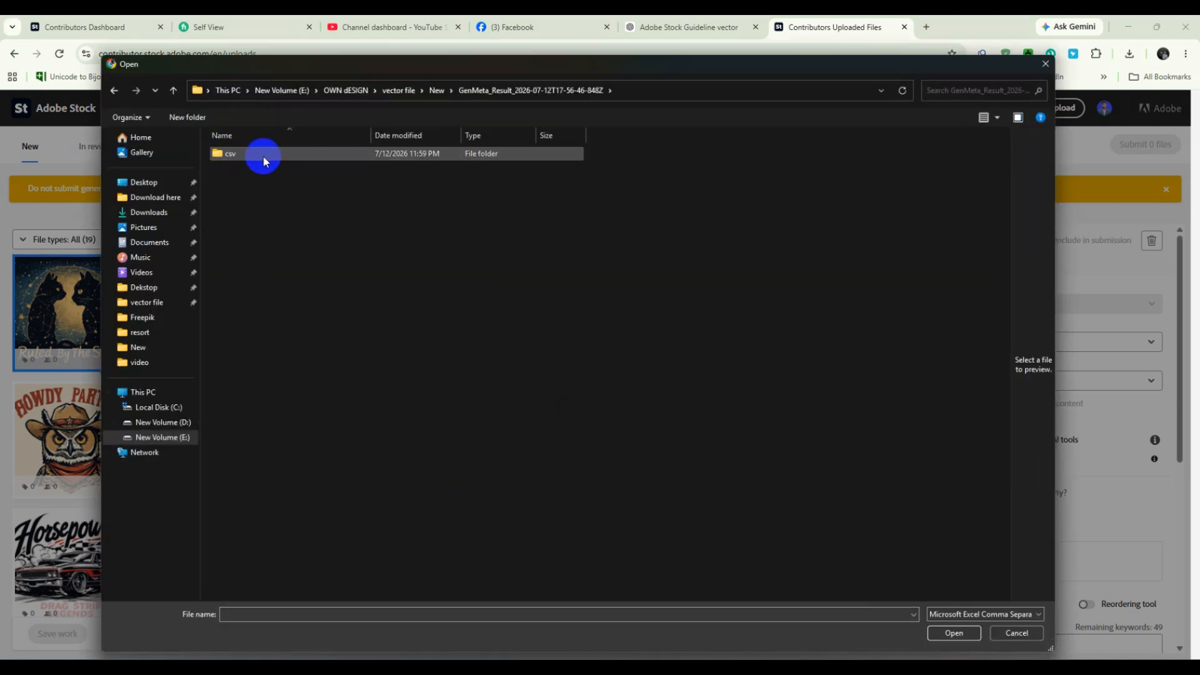
double_click(263, 156)
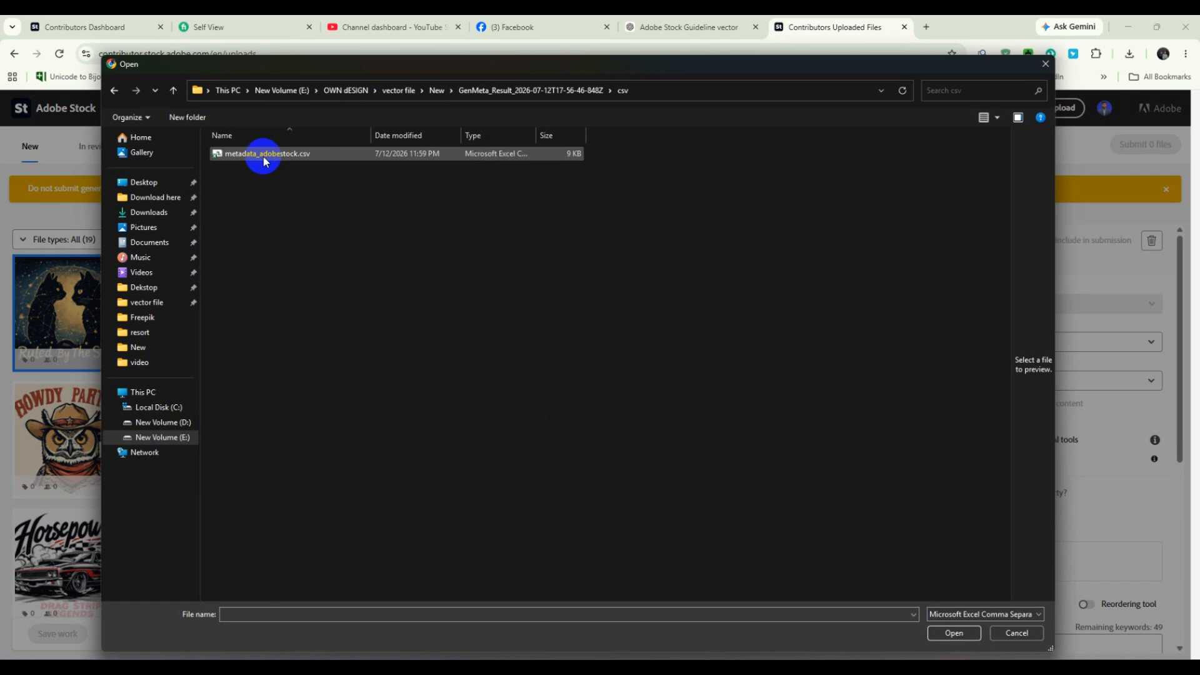
double_click(303, 160)
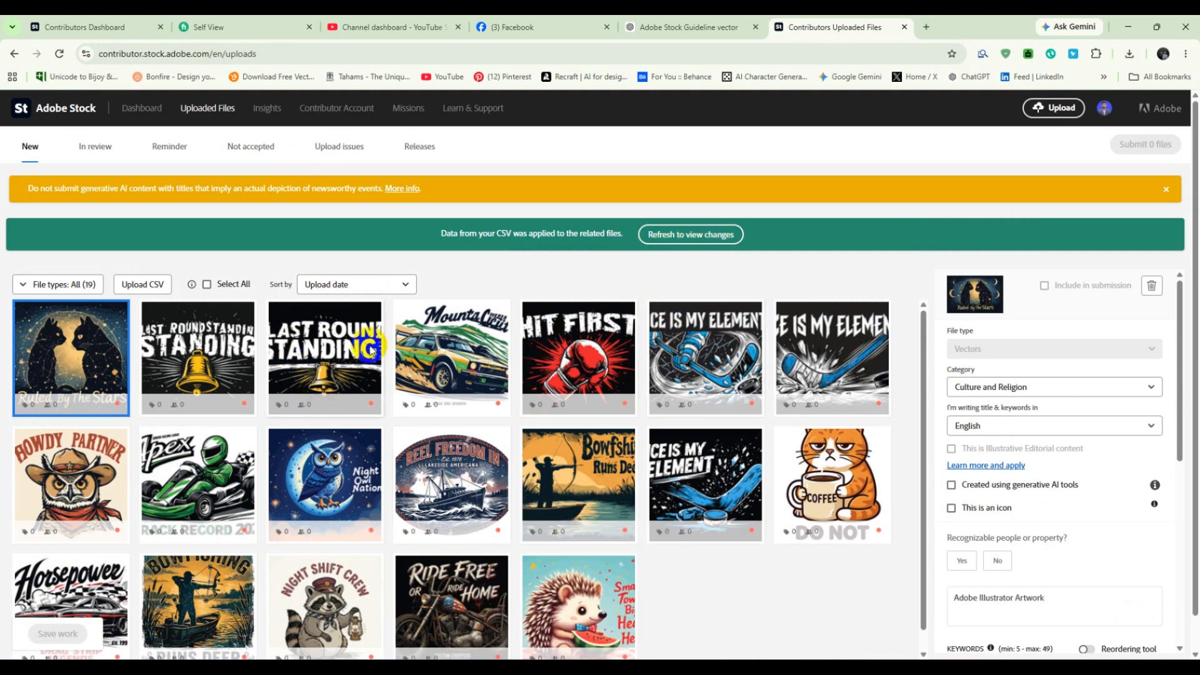
left_click(692, 235)
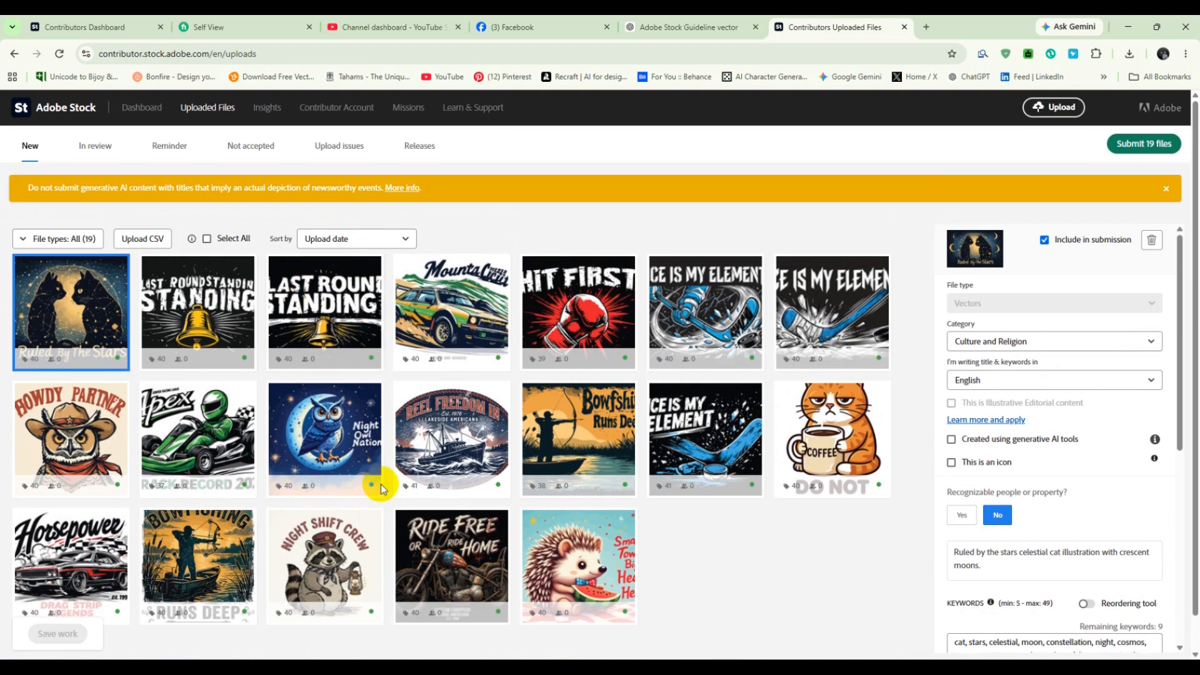
Step: Examine the category, title and keywords applied to the first-row designs, from Ruled By The Stars to the Ice Is My Element artworks
scroll(381, 488, "down", 1)
mouse_move(118, 321)
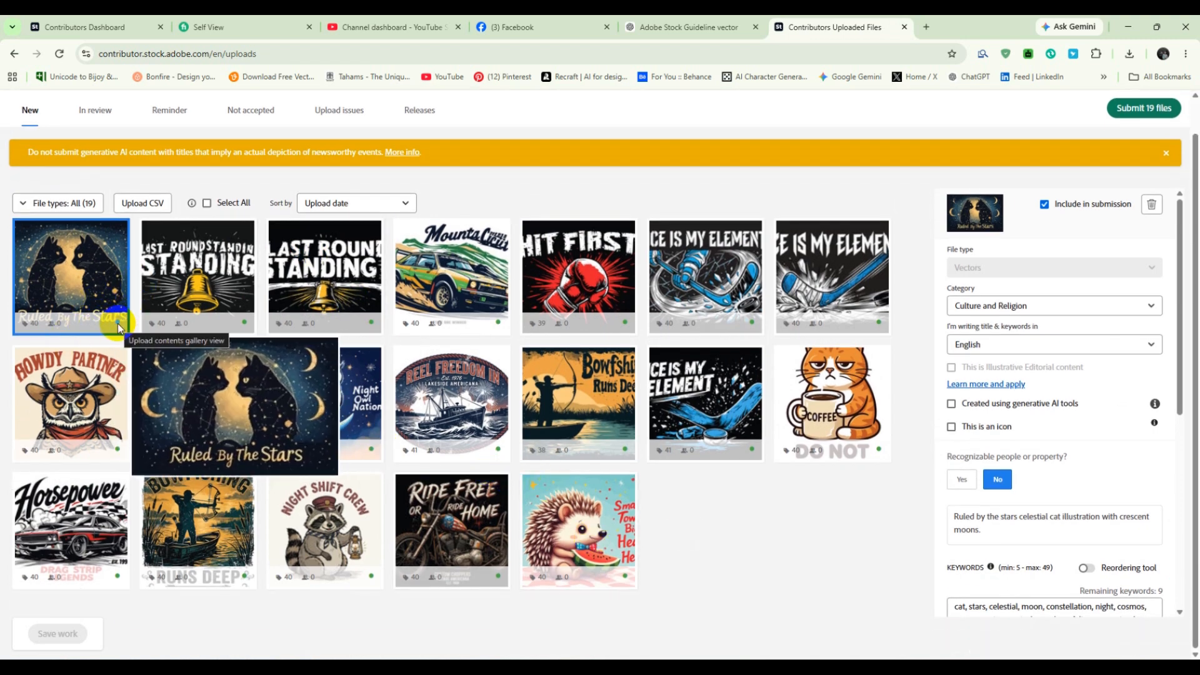
left_click(185, 301)
left_click(66, 304)
left_click(326, 302)
left_click(481, 298)
left_click(590, 298)
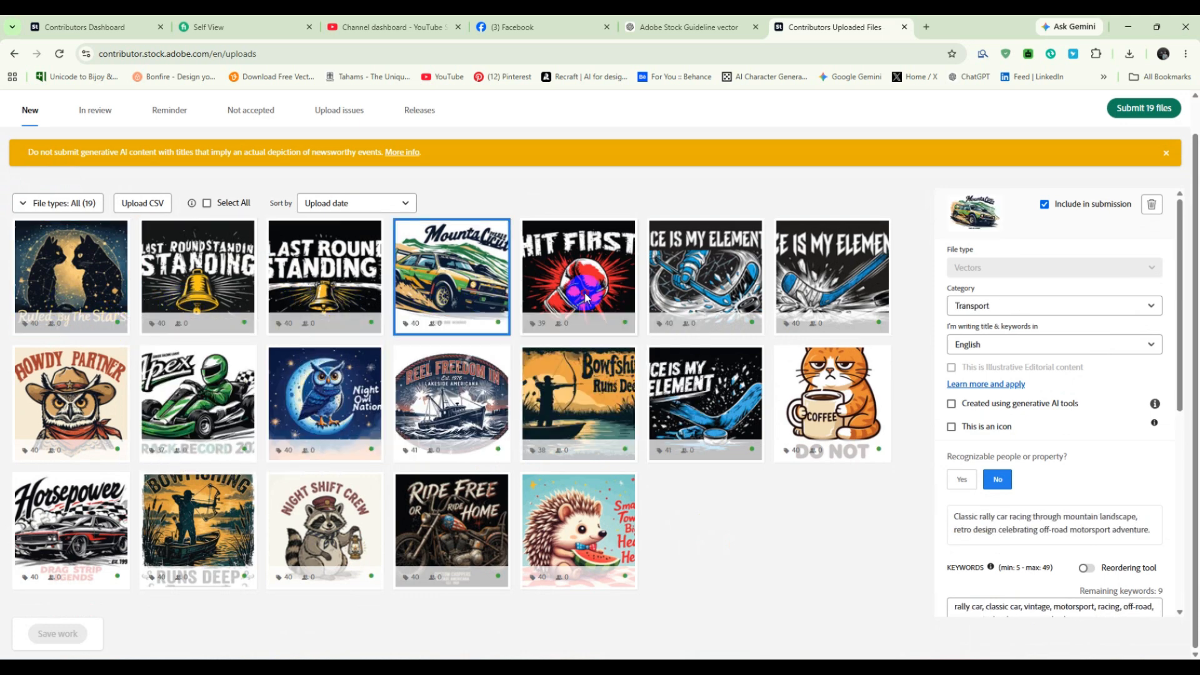
left_click(701, 292)
left_click(832, 282)
Step: Examine the applied metadata of designs in the second and third rows, including the kart racer, Night Shift Crew raccoon and hedgehog
left_click(656, 438)
left_click(581, 407)
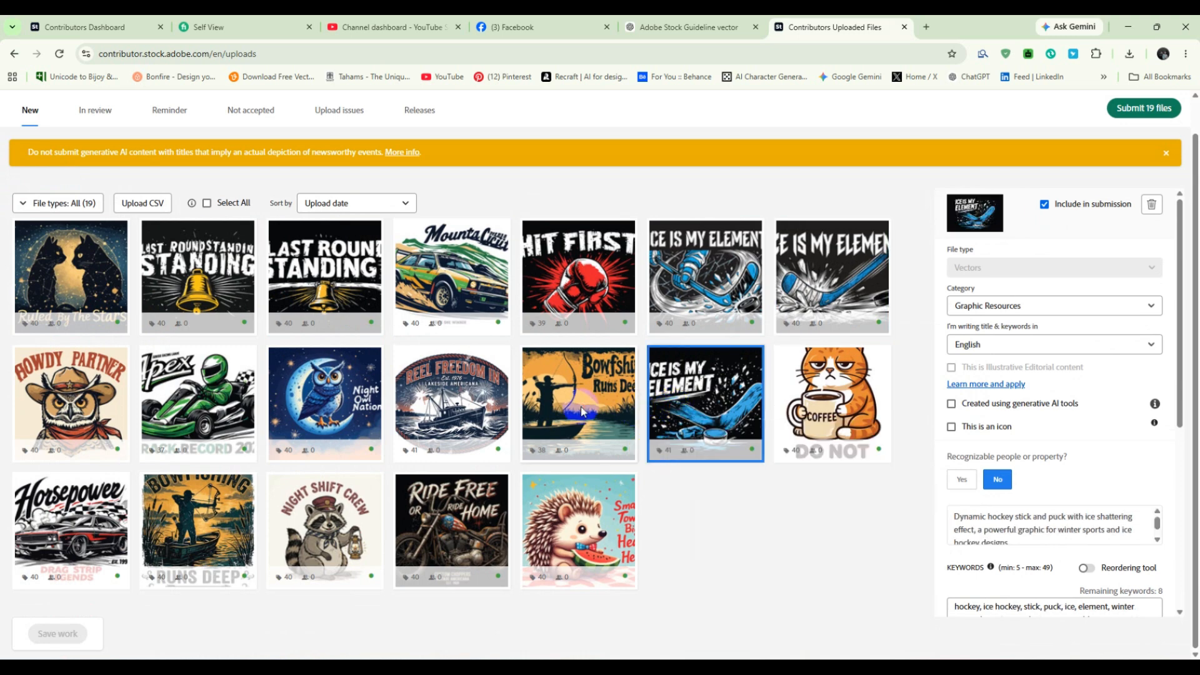
left_click(473, 410)
left_click(187, 393)
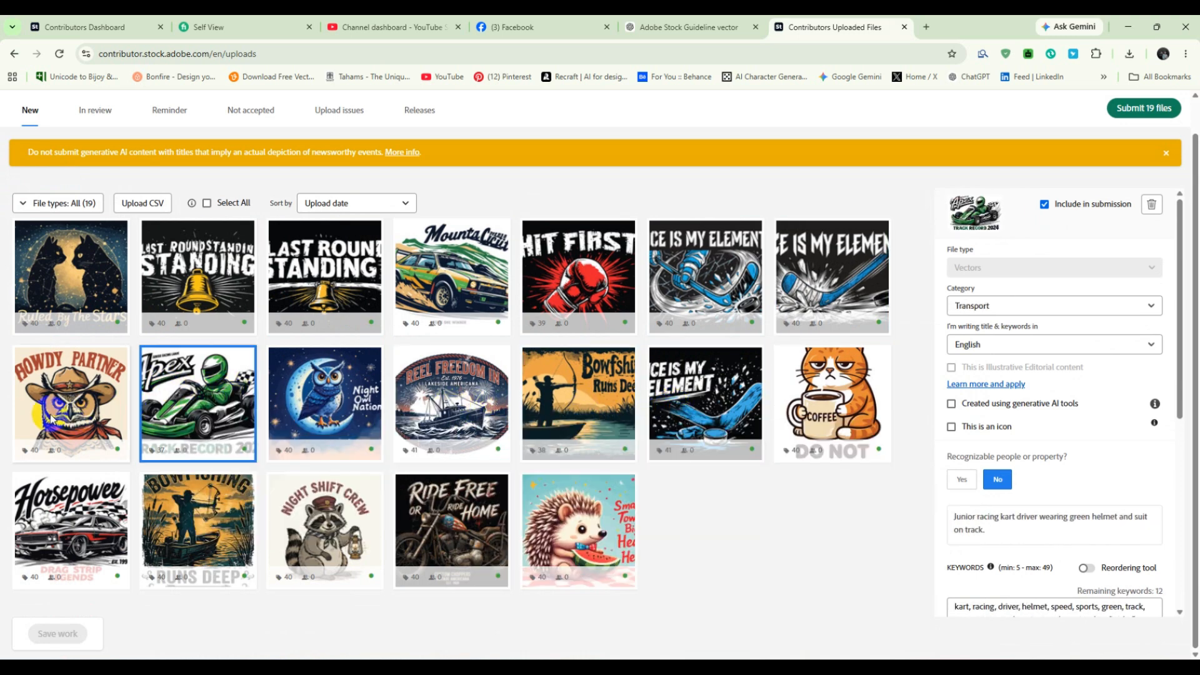
left_click(79, 439)
left_click(198, 531)
left_click(325, 531)
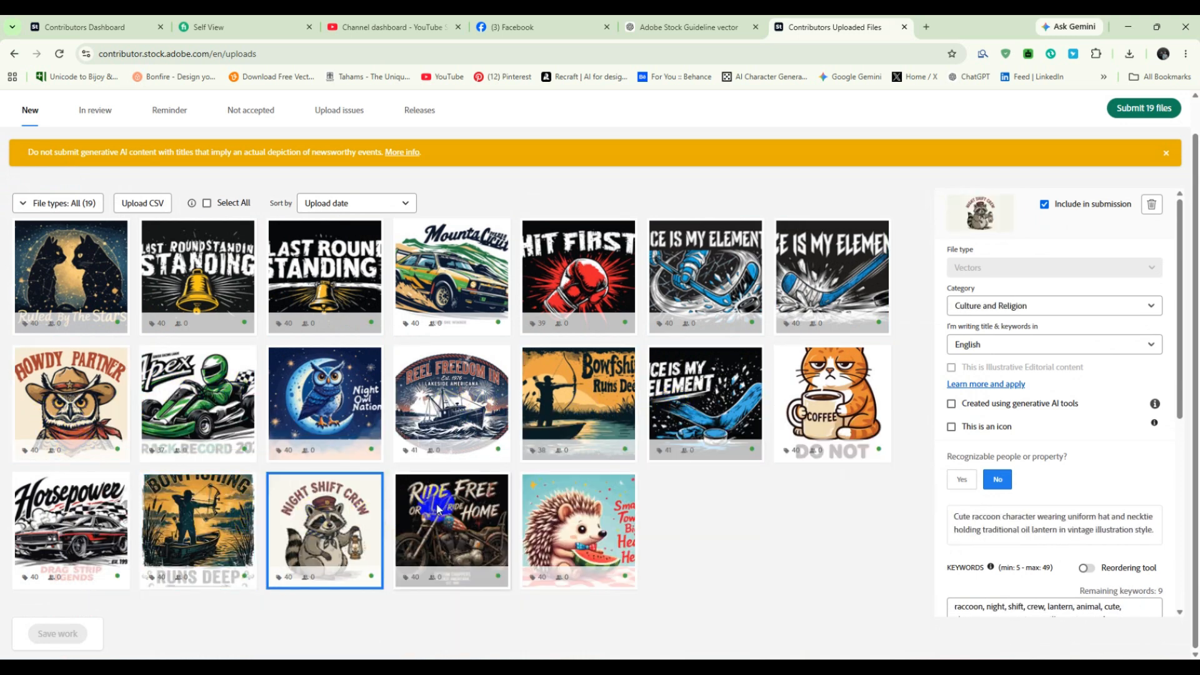
left_click(444, 507)
left_click(552, 505)
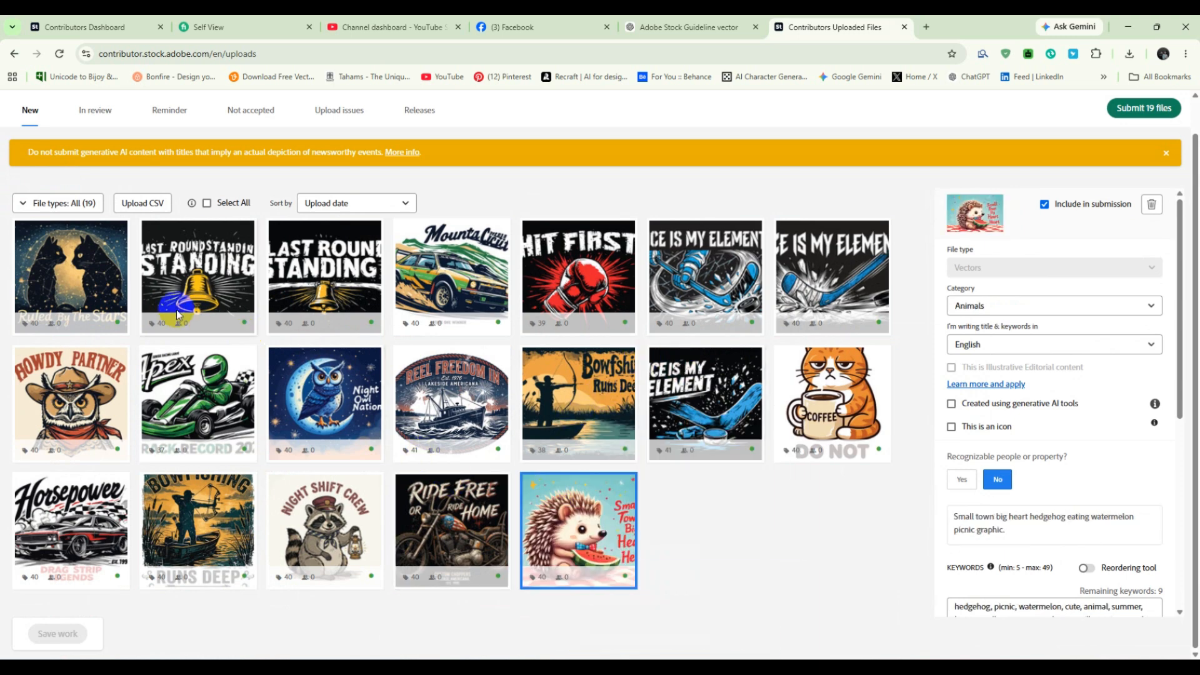
Step: Mark the Ruled By The Stars cats and the landscape bowfishing boat design as created using generative AI tools
left_click(94, 285)
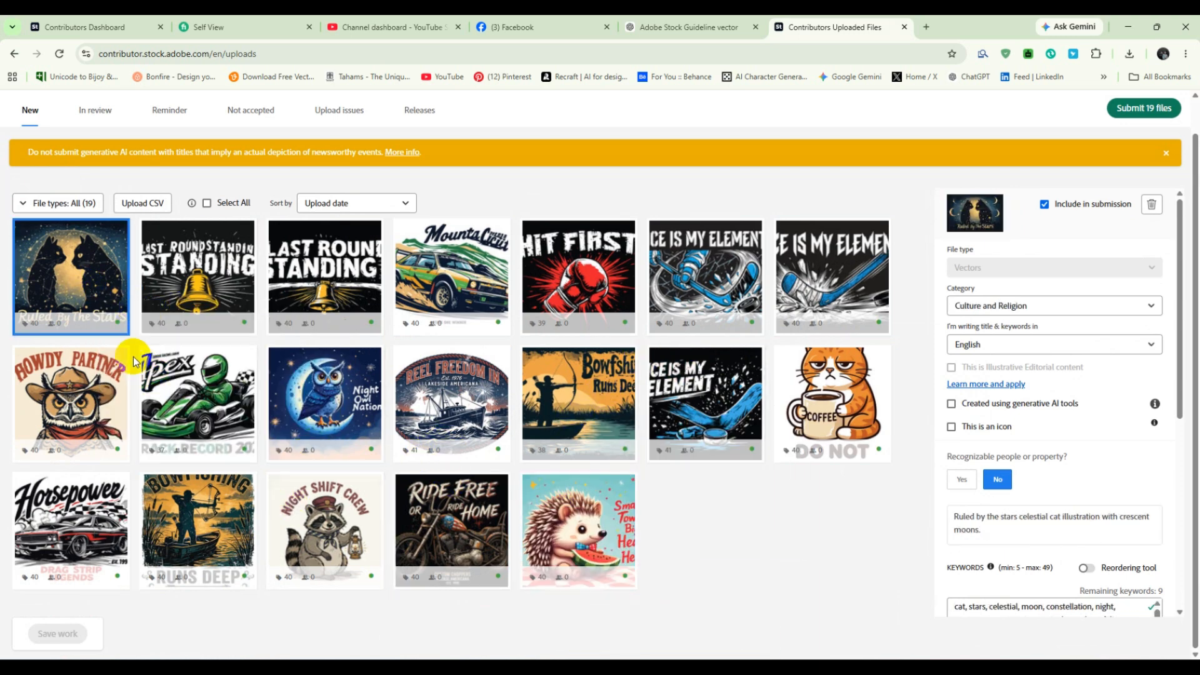
left_click(952, 405)
left_click(186, 427)
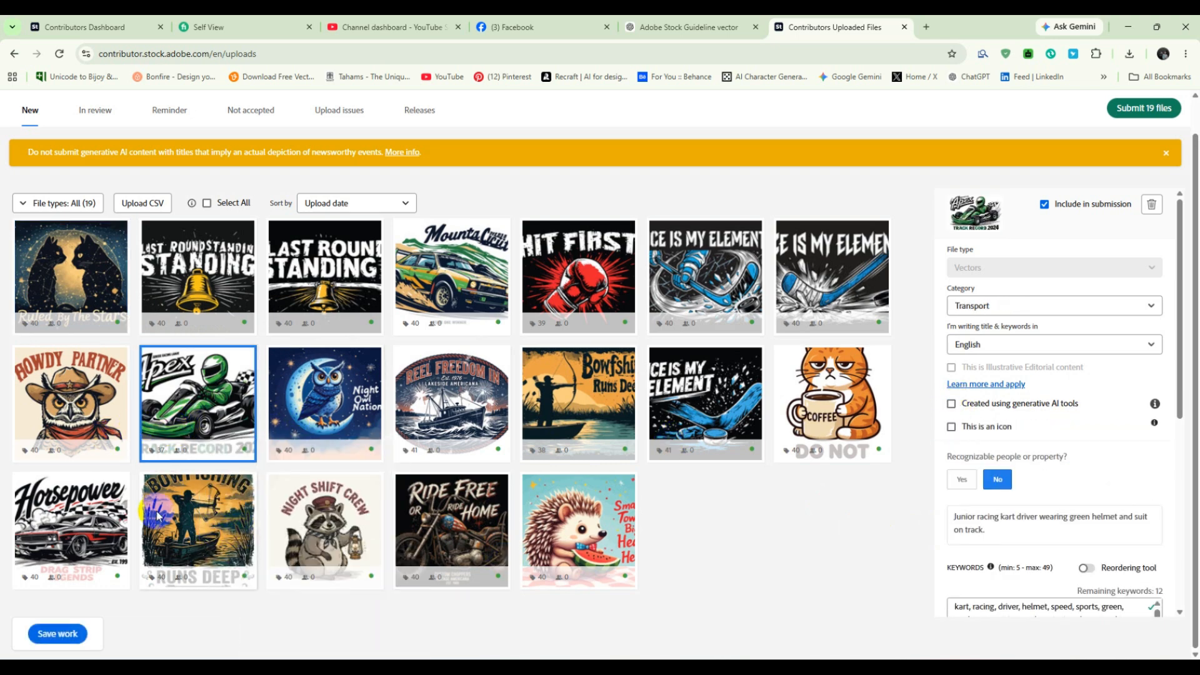
mouse_move(215, 528)
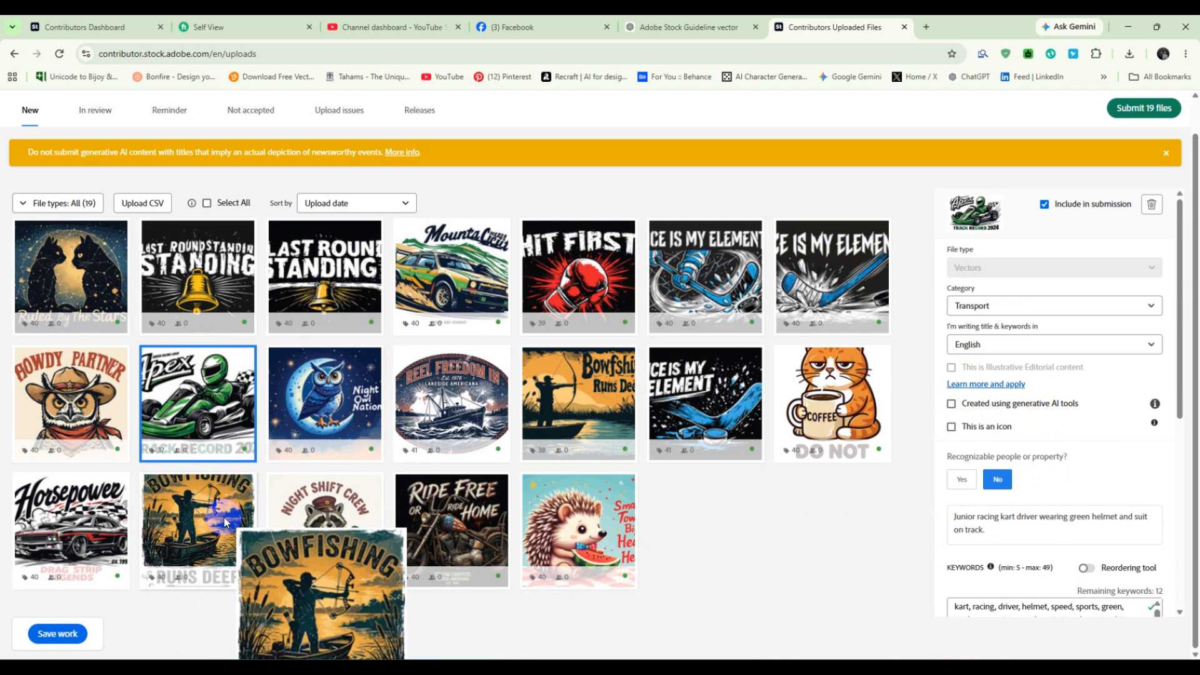
left_click(584, 435)
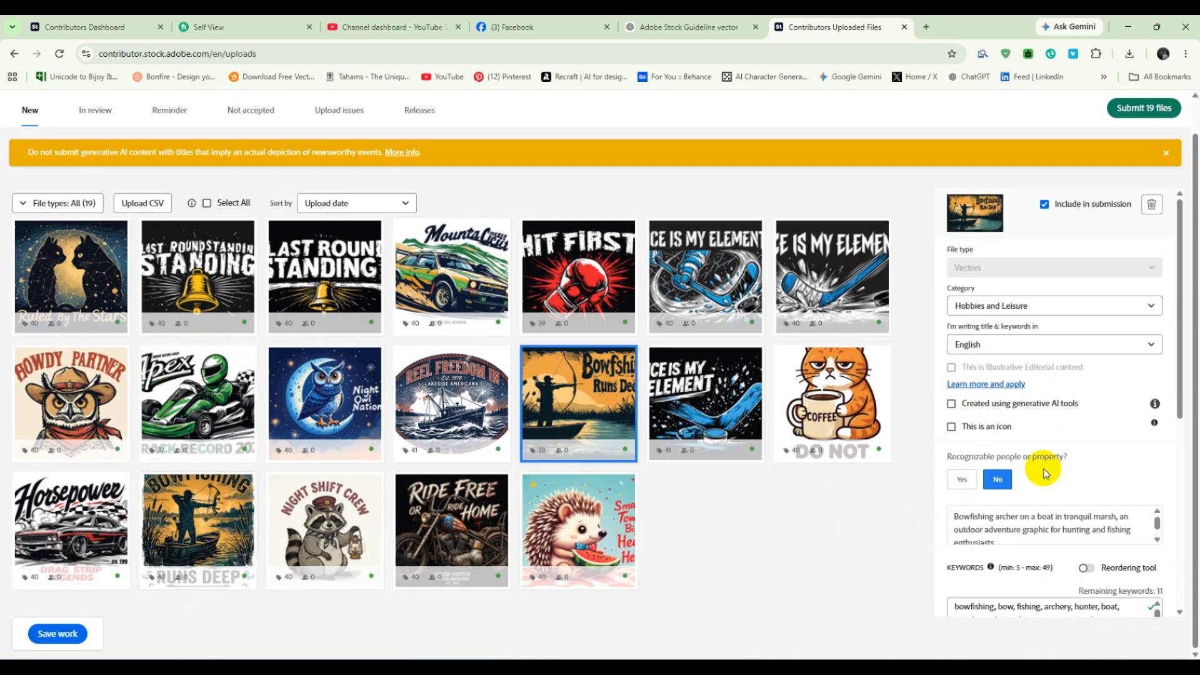
left_click(951, 404)
Step: Mark the hedgehog with watermelon and the Night Shift Crew raccoon designs as created using generative AI tools
left_click(713, 419)
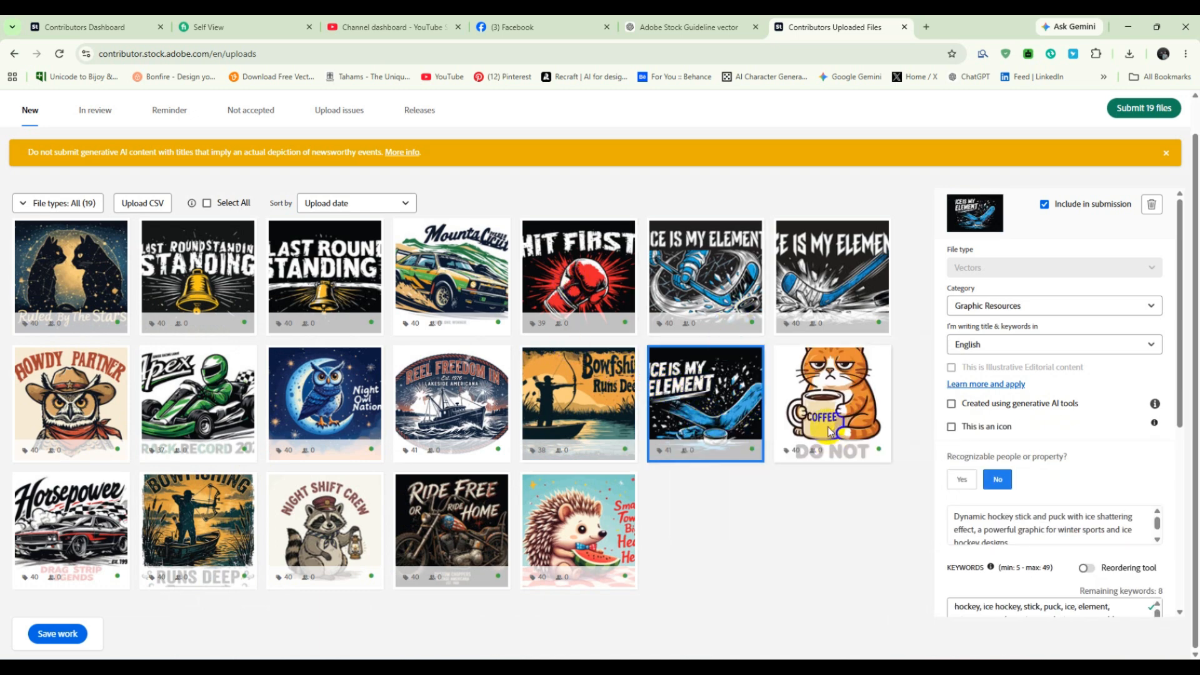
left_click(830, 431)
left_click(559, 525)
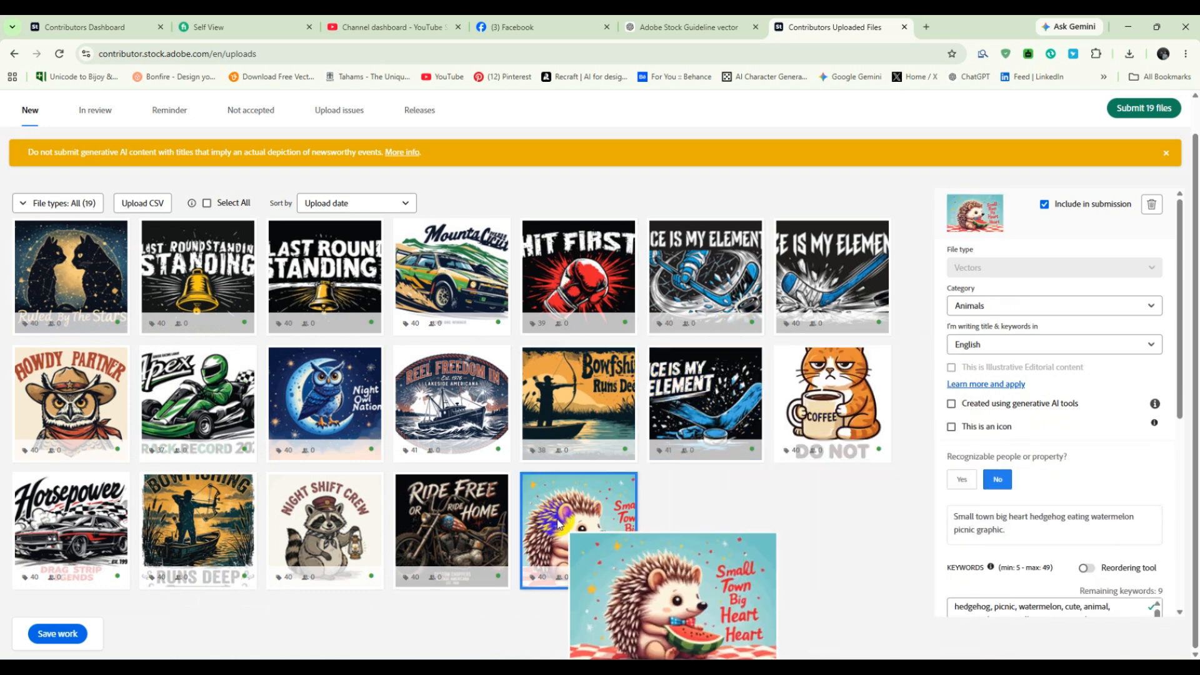
left_click(966, 408)
left_click(353, 530)
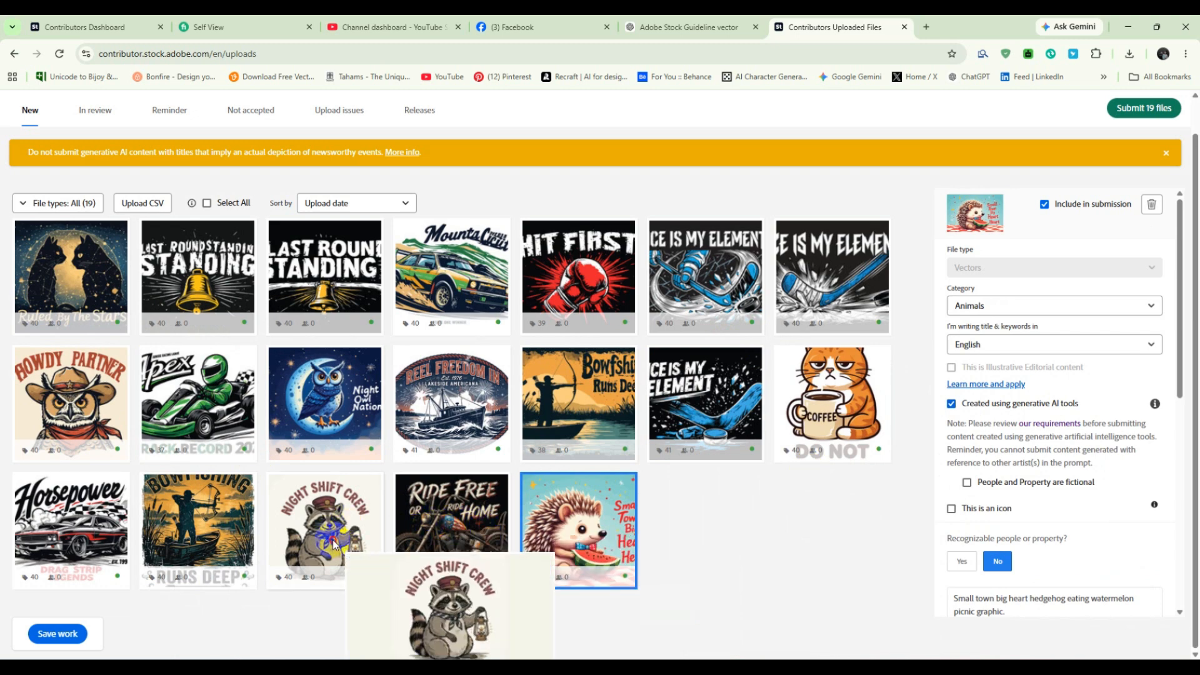
left_click(952, 403)
Step: Mark the Bowfishing Runs Deep poster and the mountain rally car design as created using generative AI tools
left_click(175, 539)
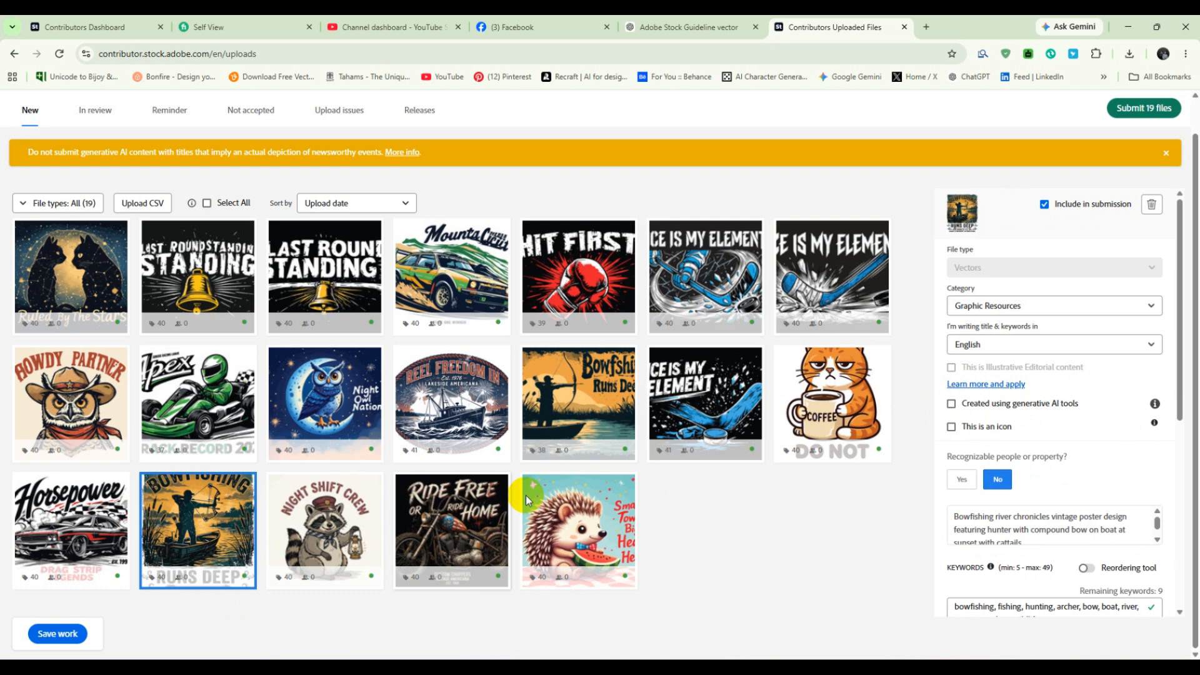
left_click(951, 405)
left_click(78, 543)
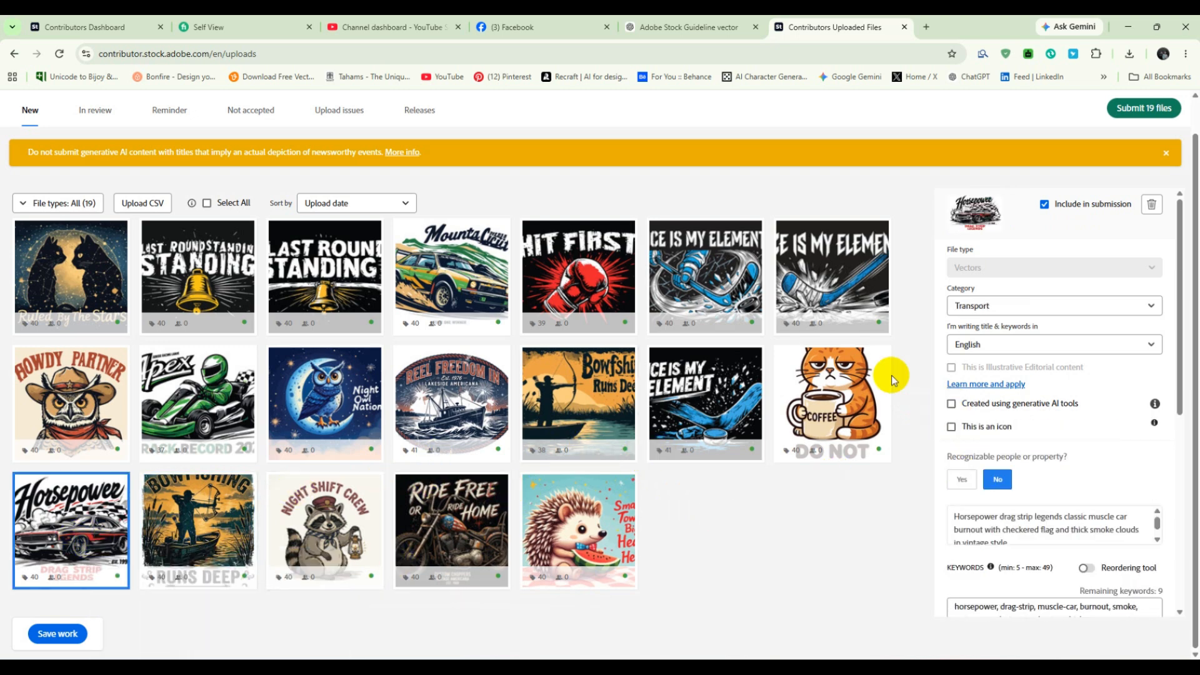
left_click(463, 306)
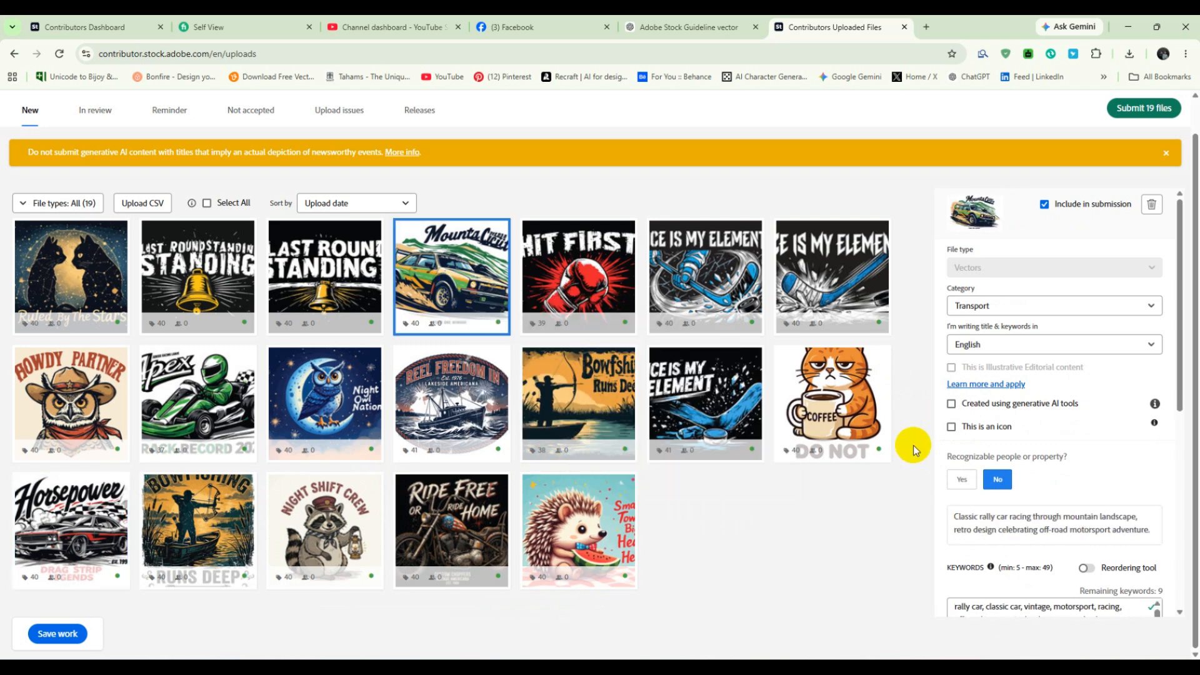
left_click(954, 408)
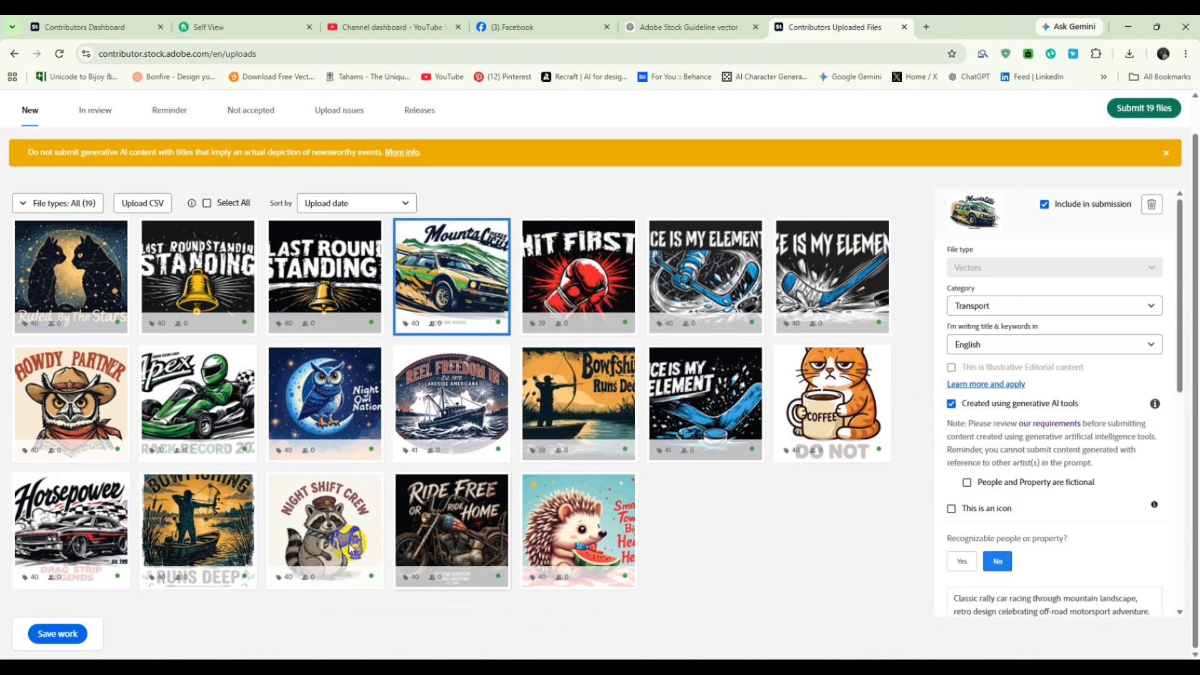
Step: Mark the Night Owl Nation design and the cowboy owl design as created using generative AI tools
left_click(183, 436)
left_click(77, 544)
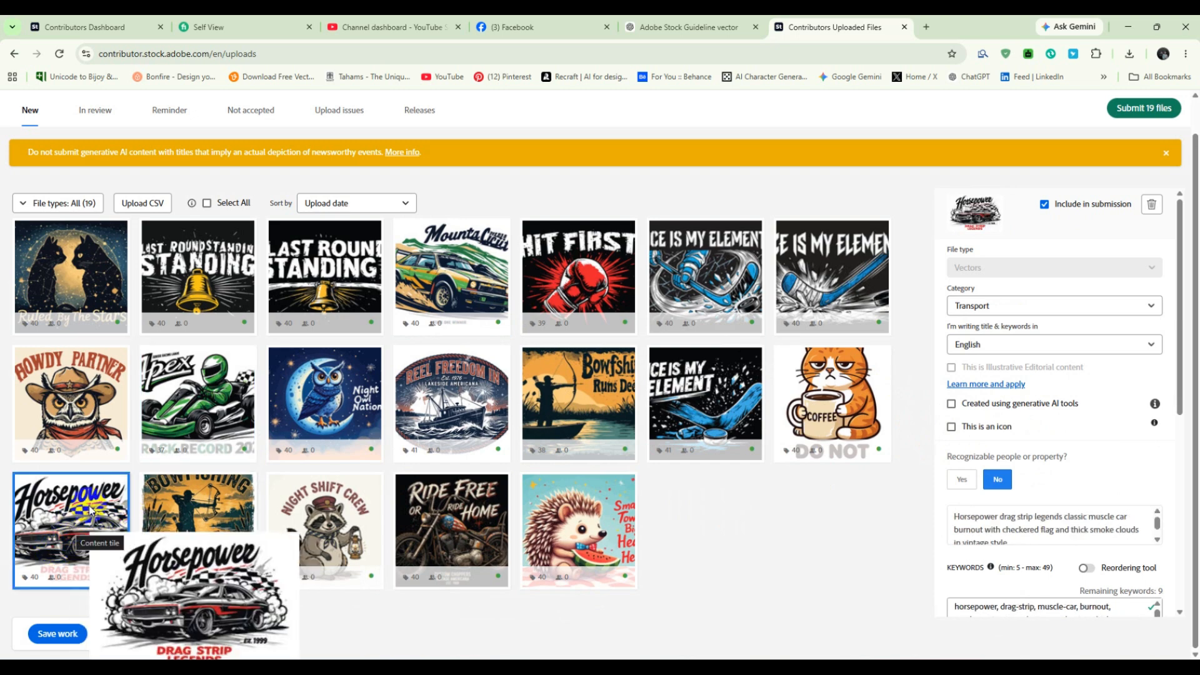
mouse_move(166, 400)
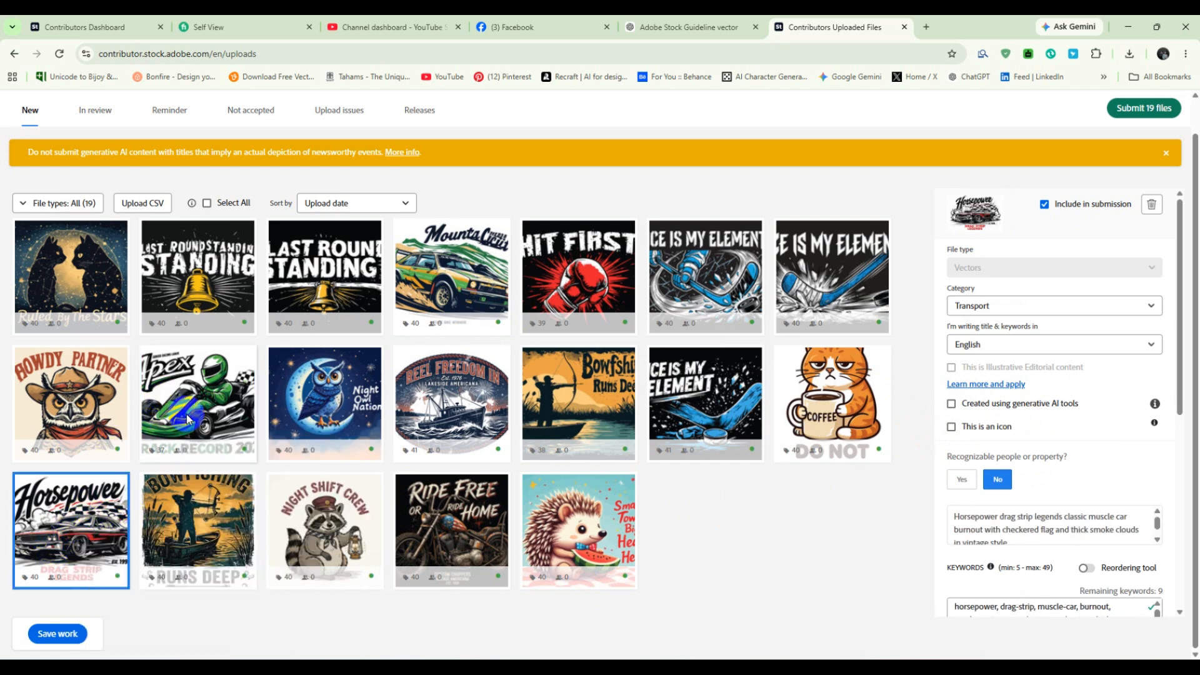
left_click(324, 400)
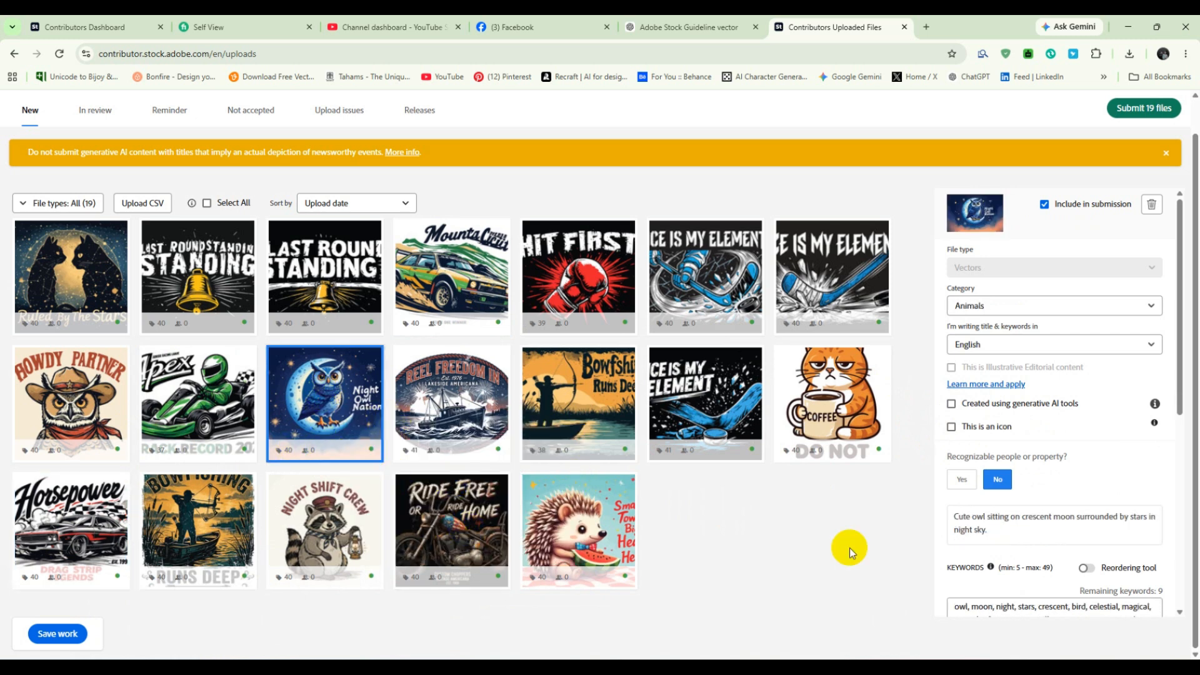
left_click(952, 404)
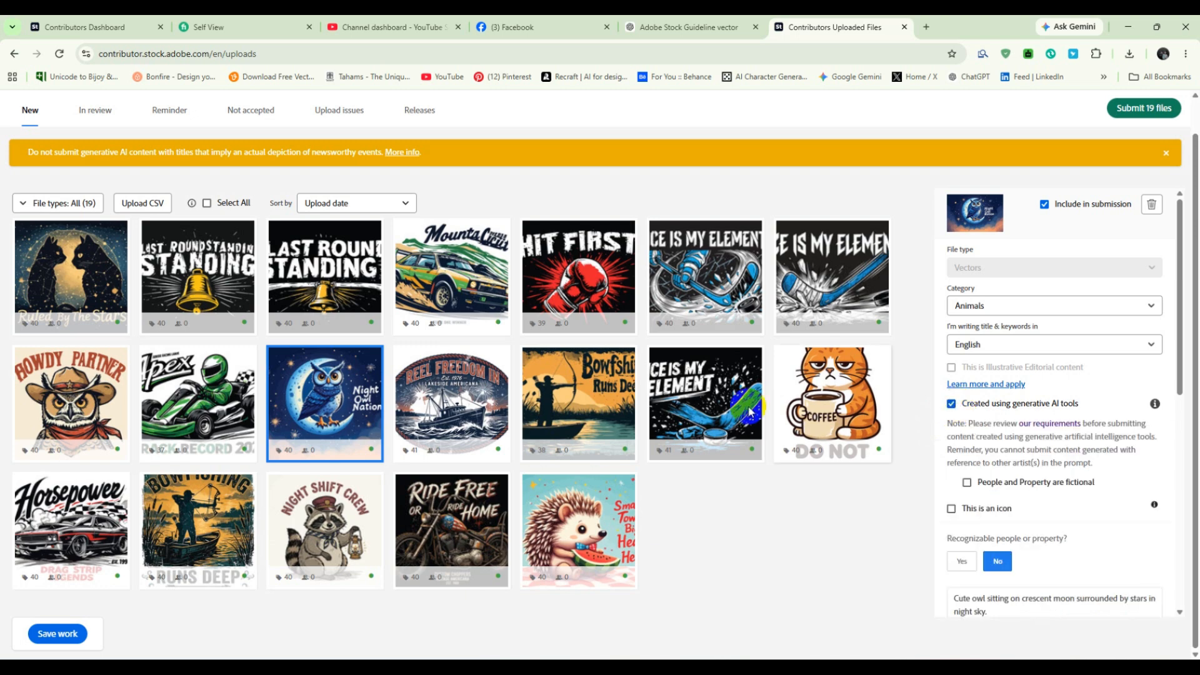
left_click(82, 417)
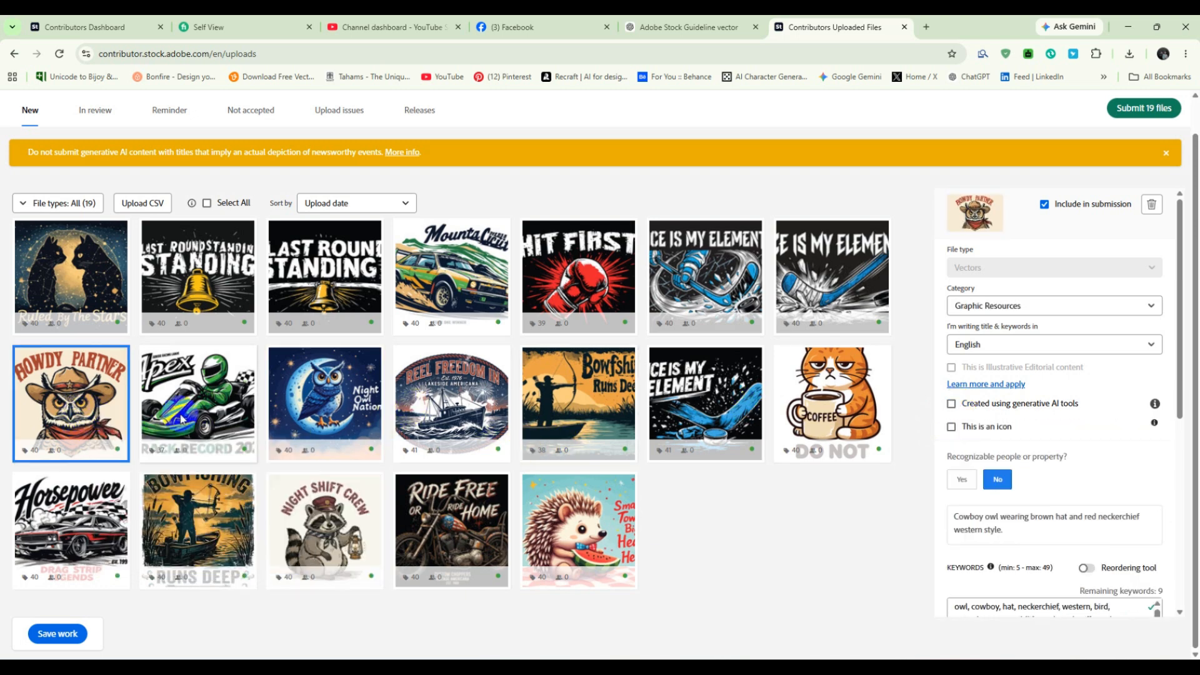
left_click(951, 404)
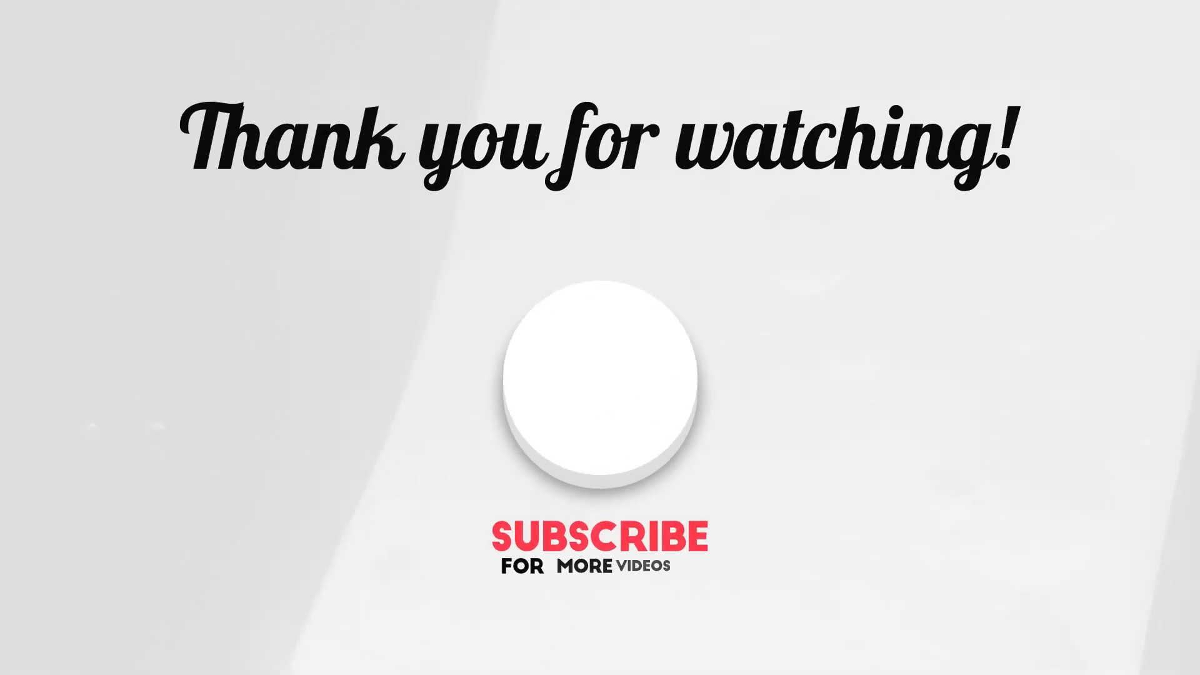